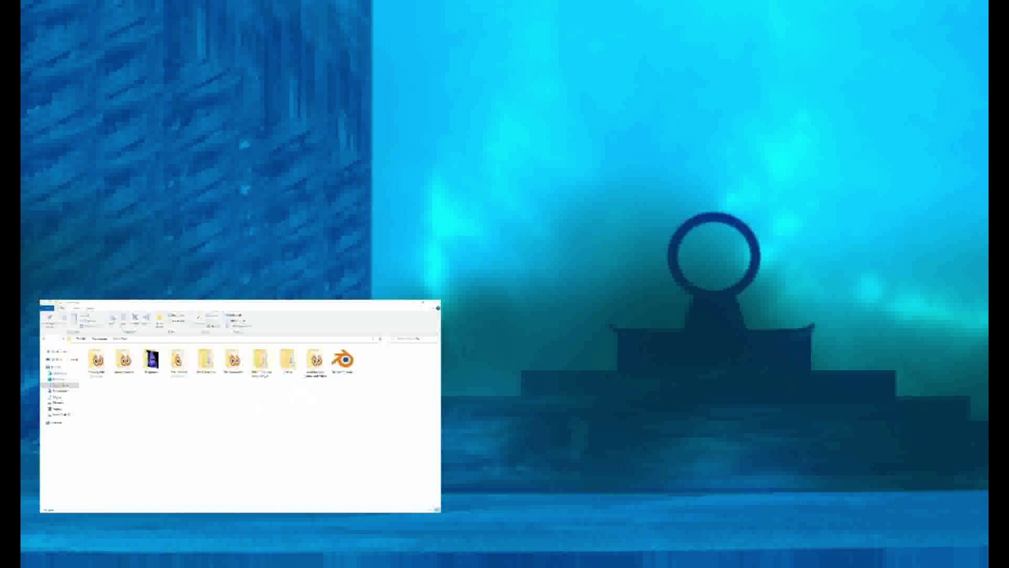
# Look over the project folders in the current directory, going from the first folder to the ninth
pyautogui.click(164, 482)
pyautogui.click(96, 362)
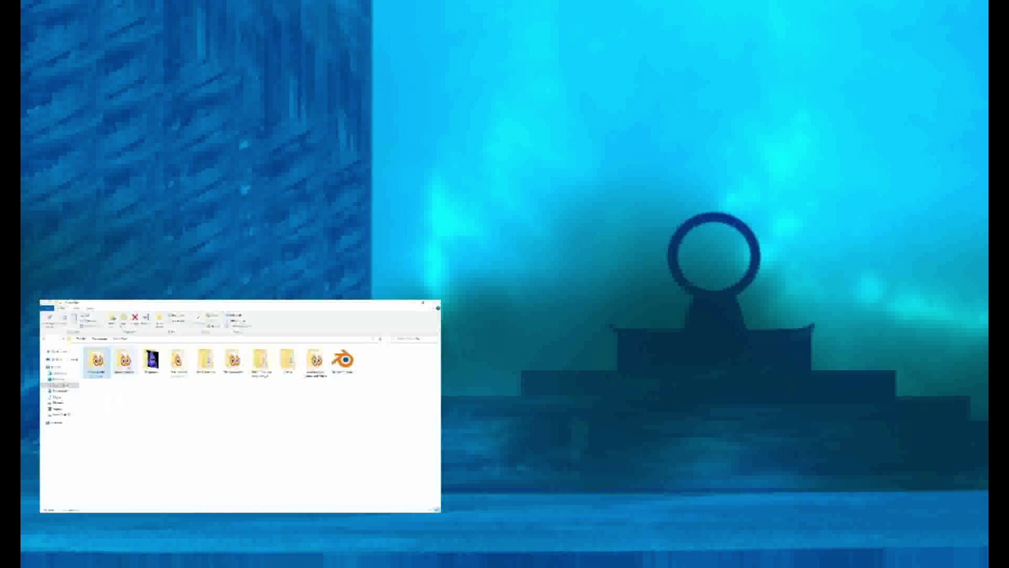
pyautogui.press('Right')
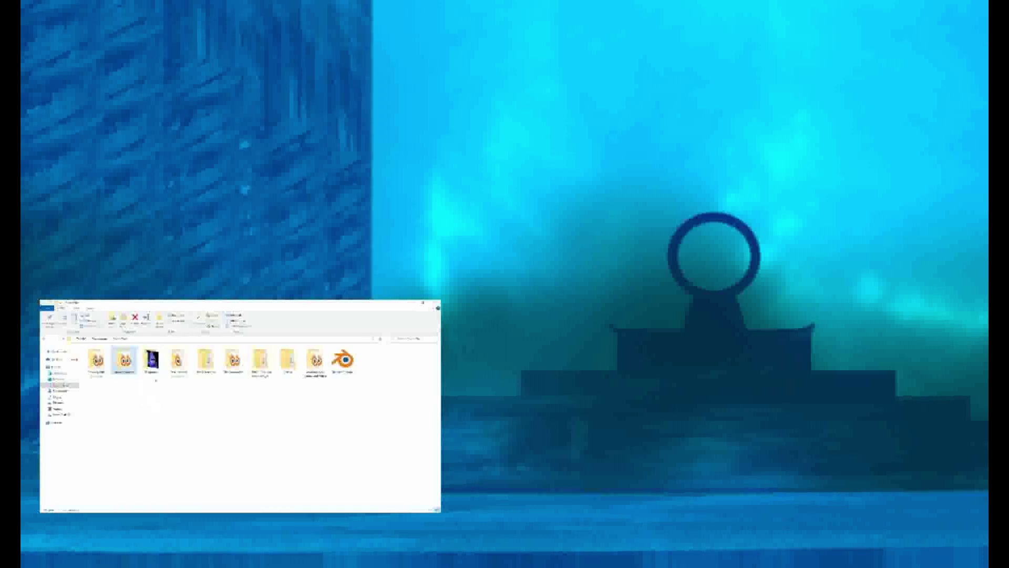
pyautogui.click(152, 368)
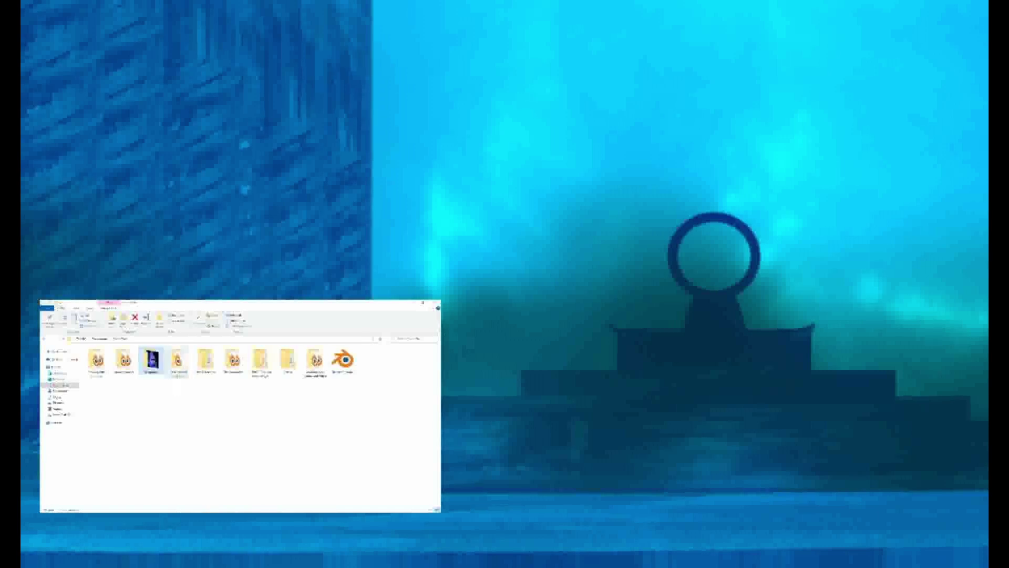
pyautogui.click(178, 362)
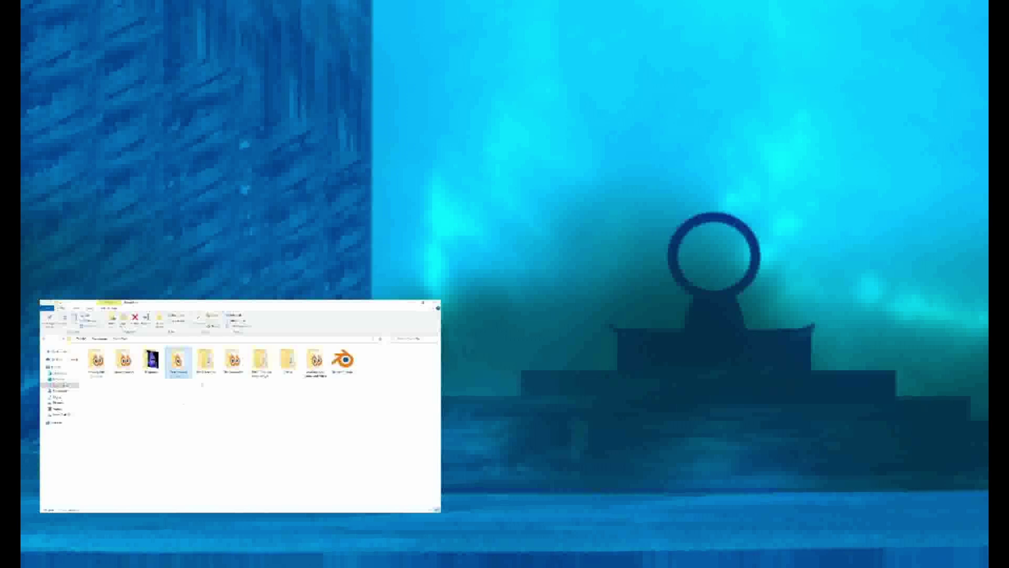
pyautogui.click(207, 367)
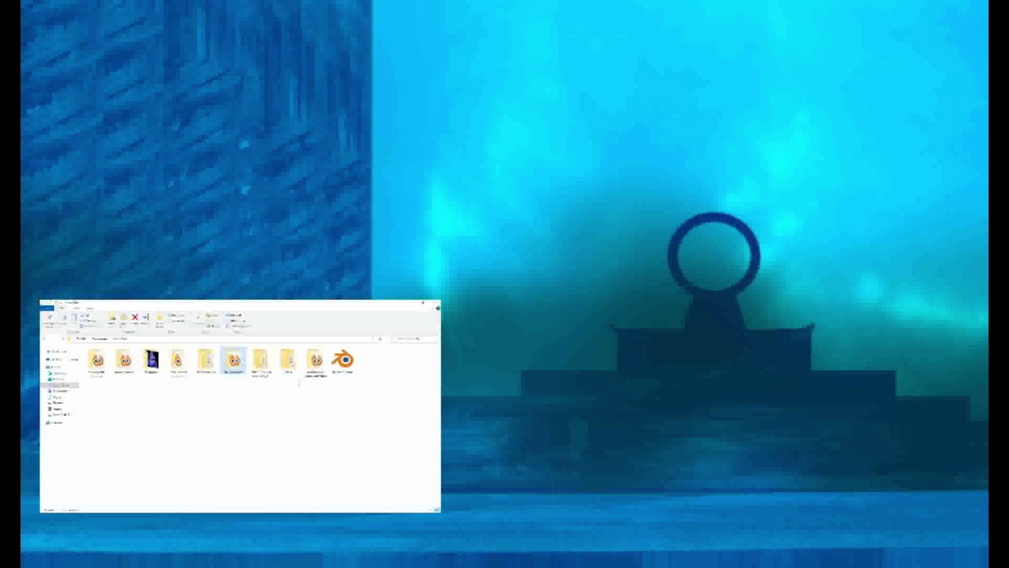
pyautogui.click(315, 362)
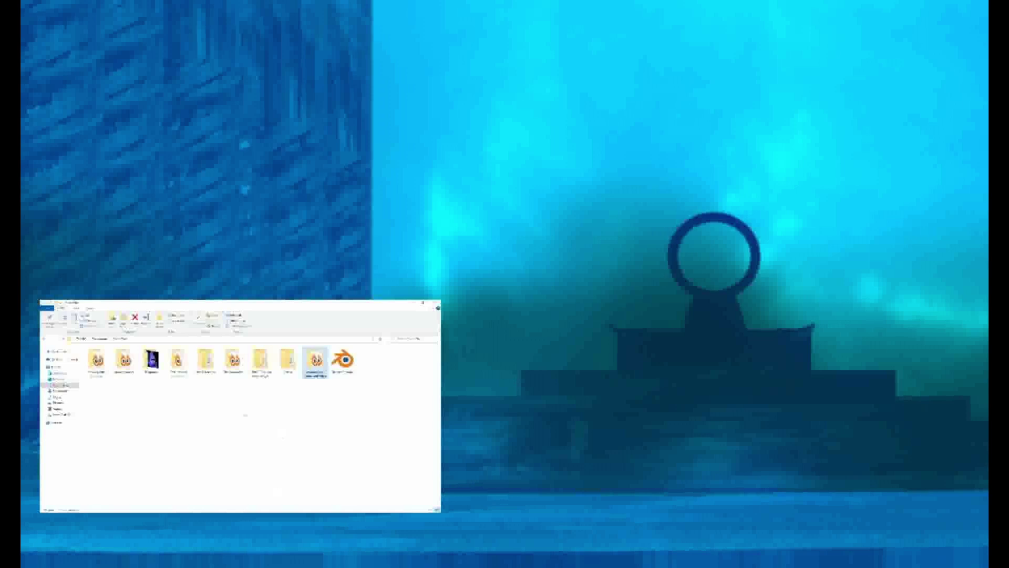
# Open the first project folder, look over its subfolders, view the sixth one's contents and return to the project folder
pyautogui.doubleClick(98, 367)
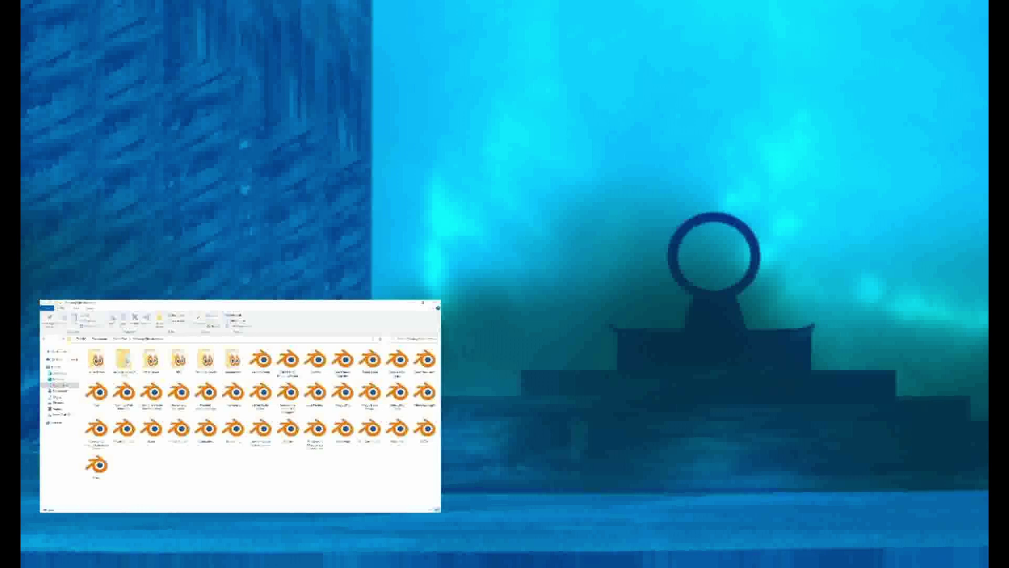
pyautogui.click(96, 360)
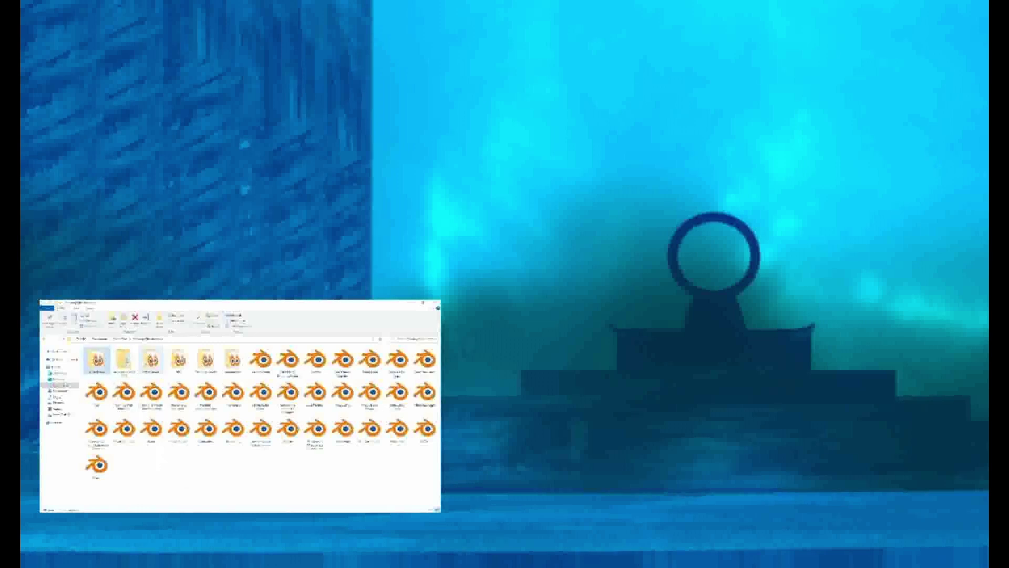
pyautogui.click(151, 361)
pyautogui.click(179, 360)
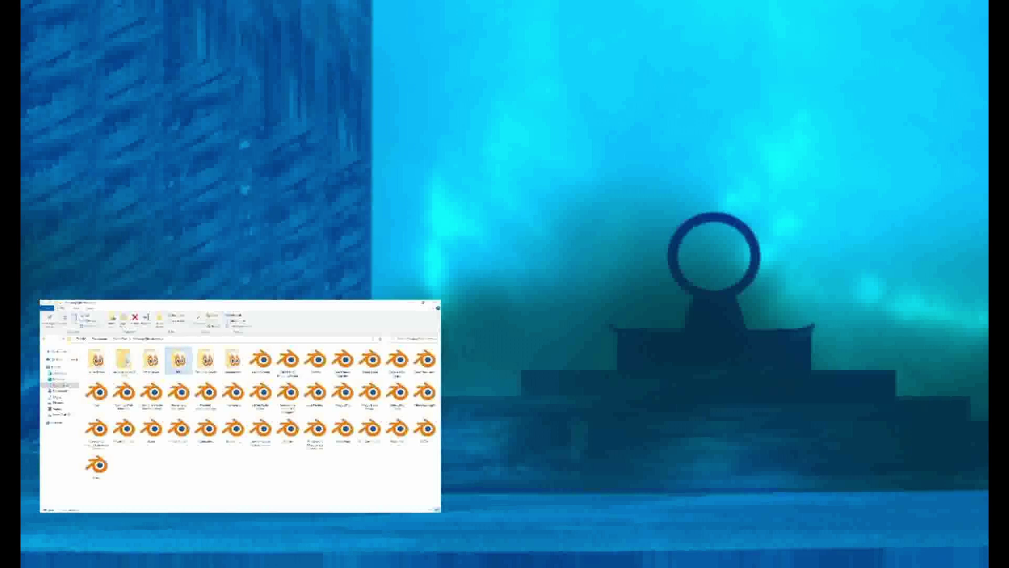
pyautogui.click(206, 360)
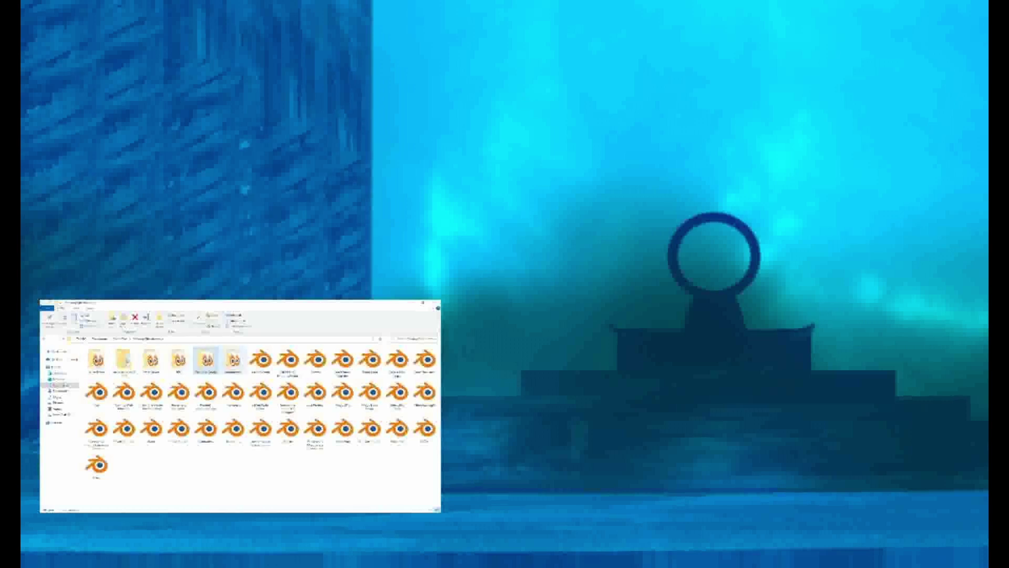
pyautogui.click(233, 360)
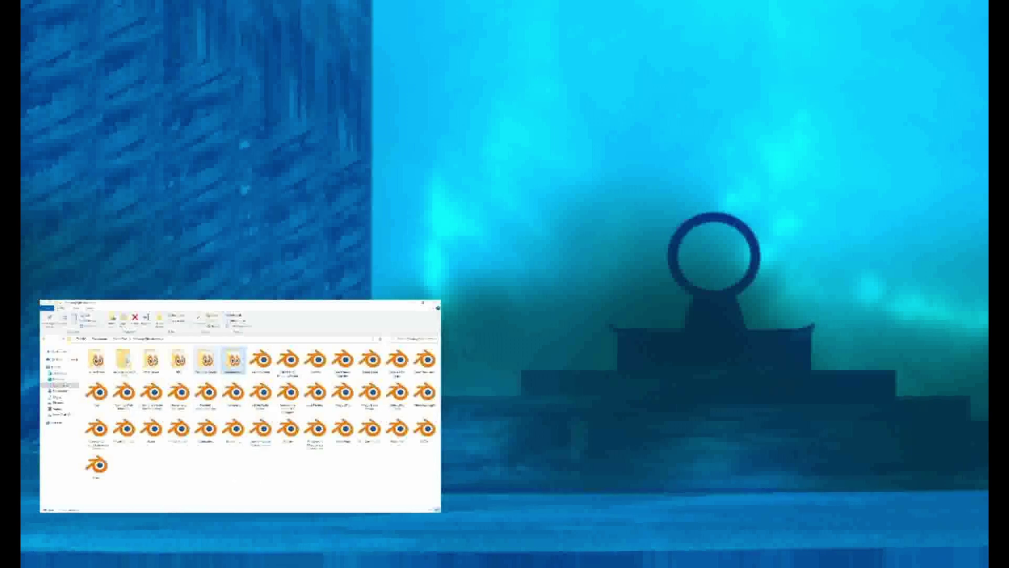
pyautogui.doubleClick(233, 360)
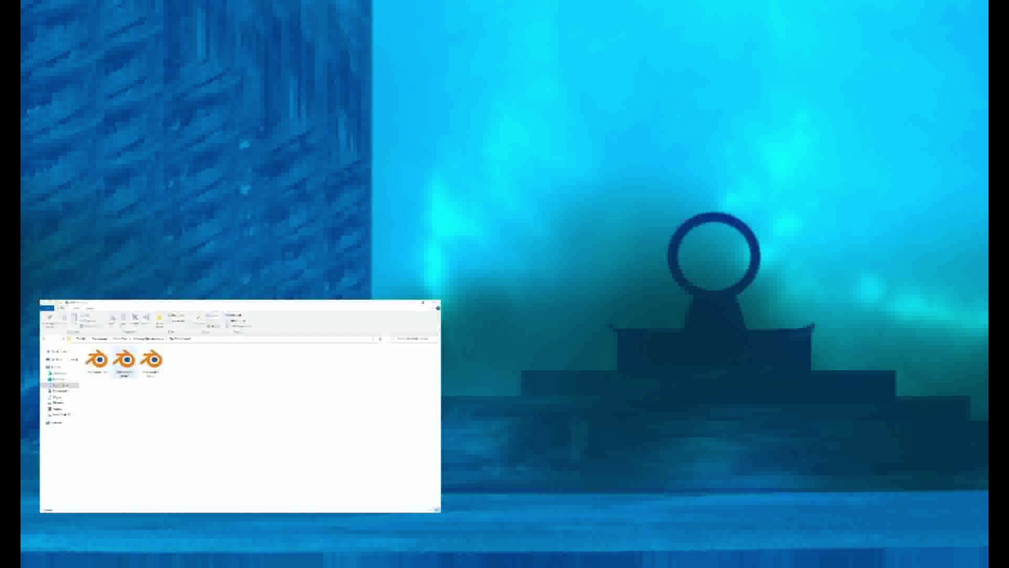
pyautogui.click(151, 340)
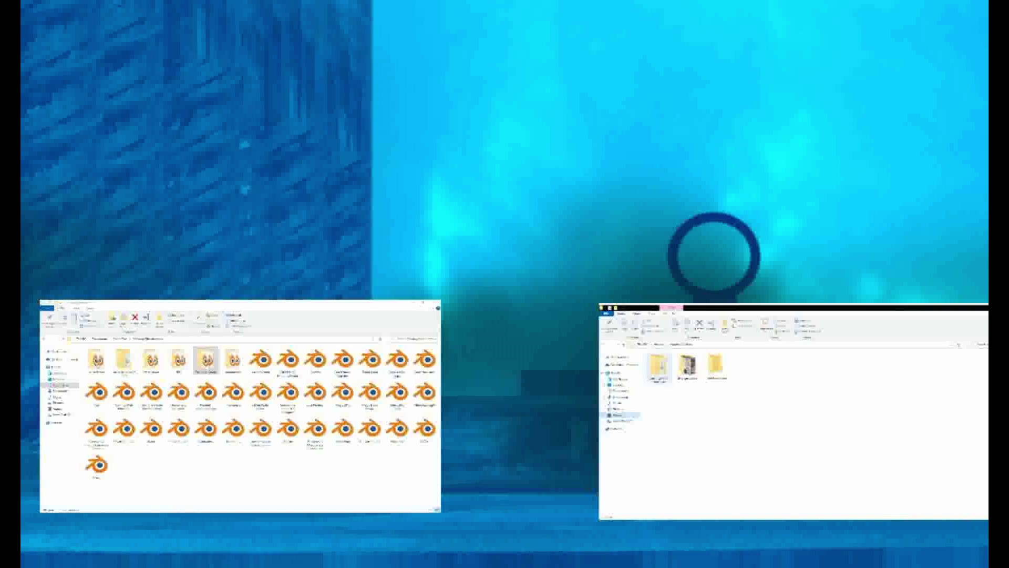
# In the second file window, open the first folder, inspect its second to fifth subfolders and return to the starting folder
pyautogui.click(658, 366)
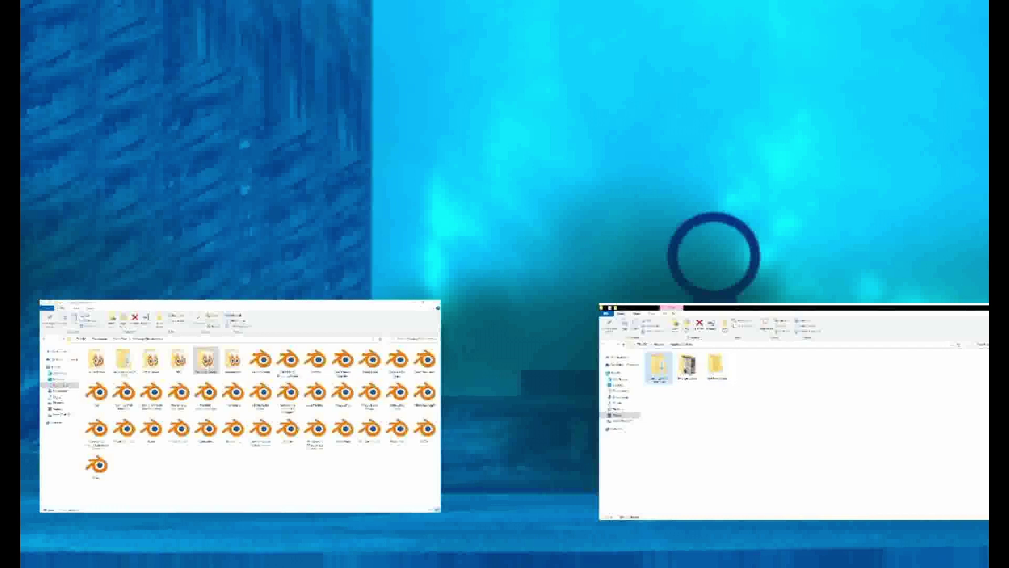
pyautogui.press('Return')
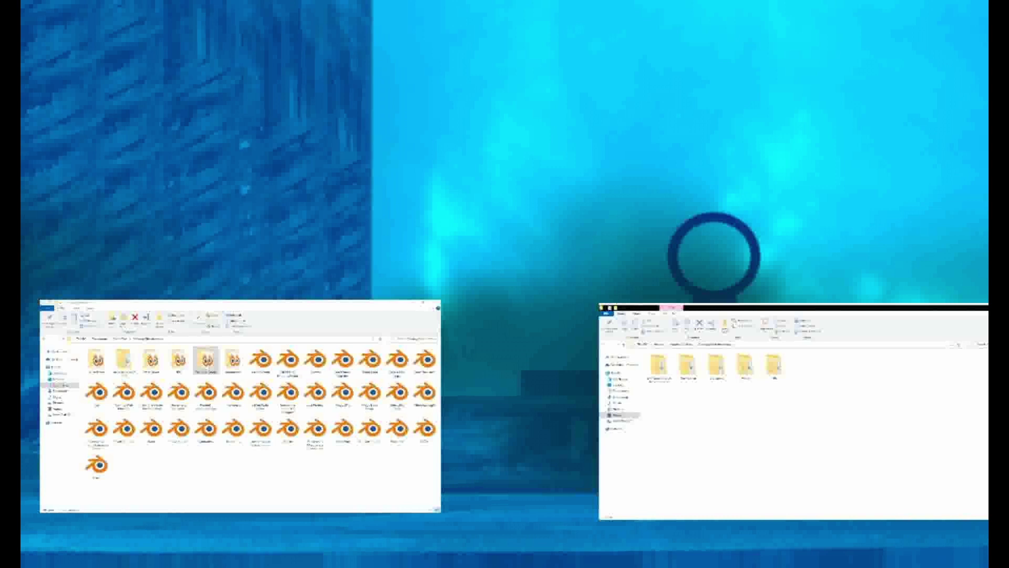
pyautogui.doubleClick(688, 366)
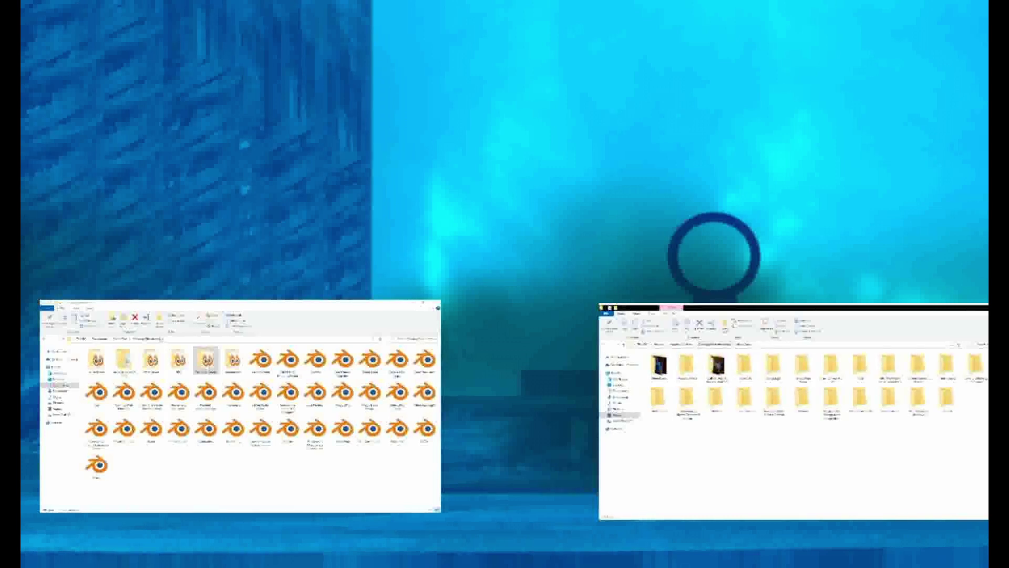
pyautogui.doubleClick(715, 365)
pyautogui.doubleClick(716, 363)
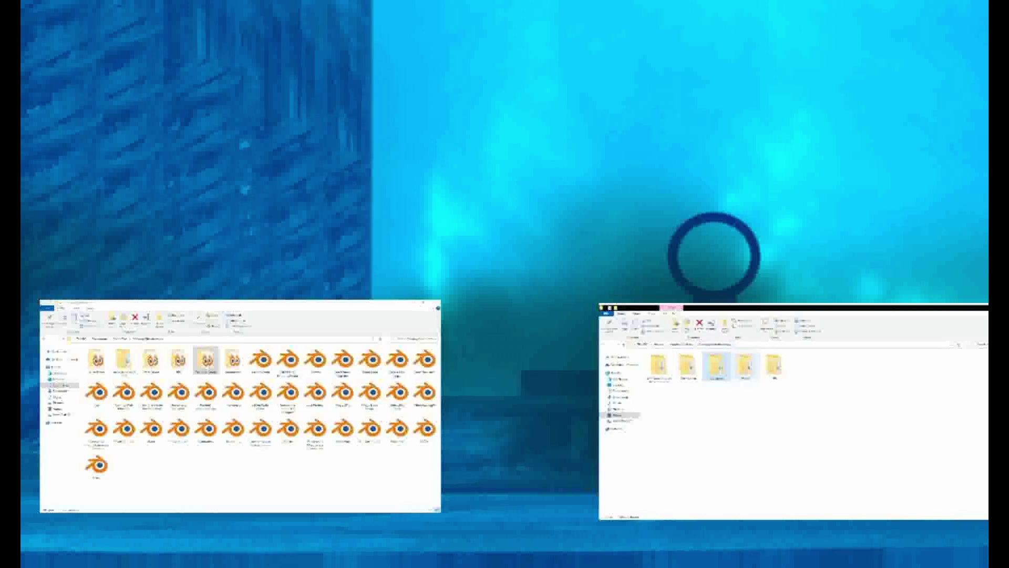
pyautogui.doubleClick(744, 365)
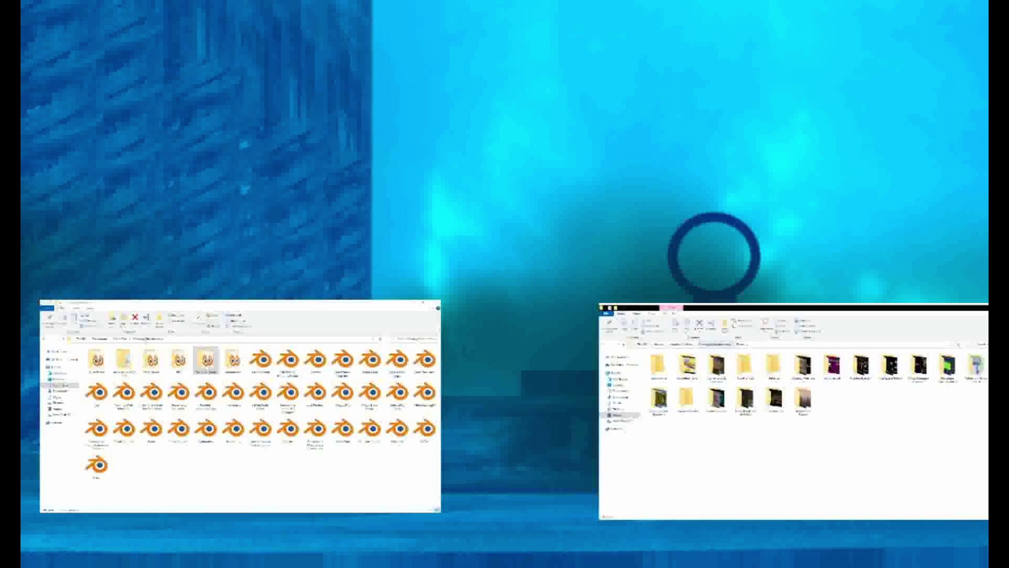
pyautogui.click(715, 345)
pyautogui.doubleClick(774, 366)
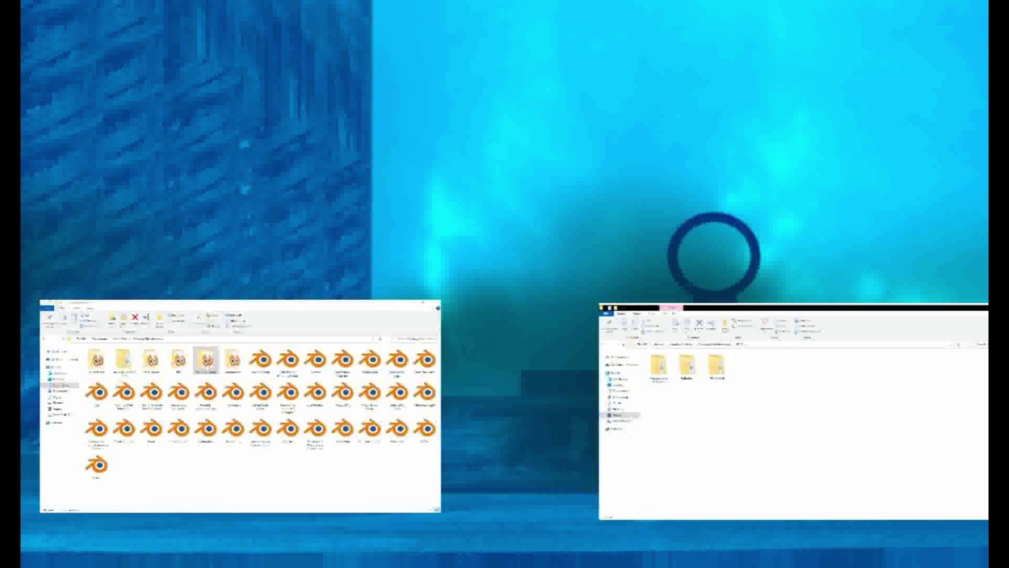
pyautogui.click(715, 344)
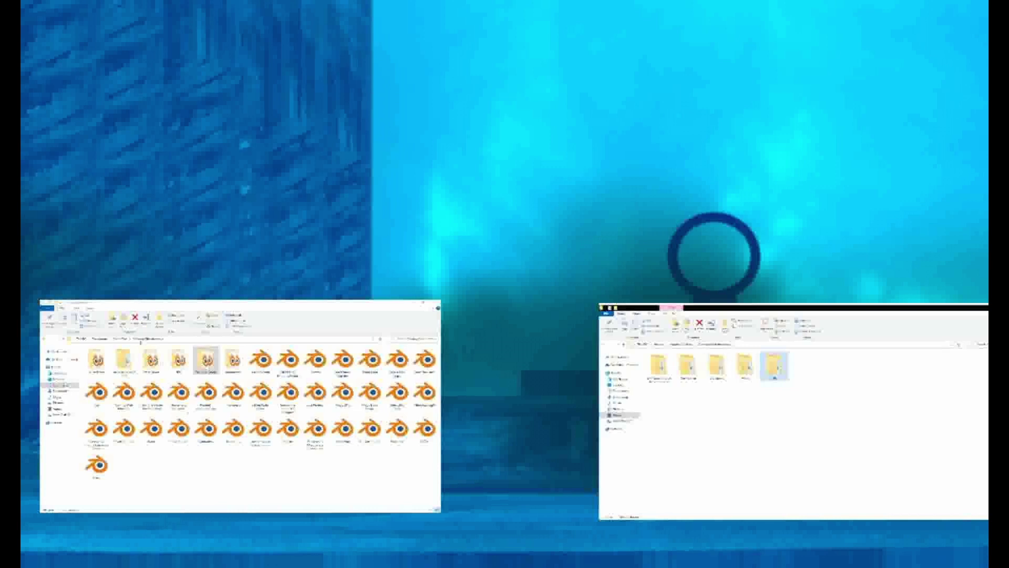
pyautogui.click(681, 344)
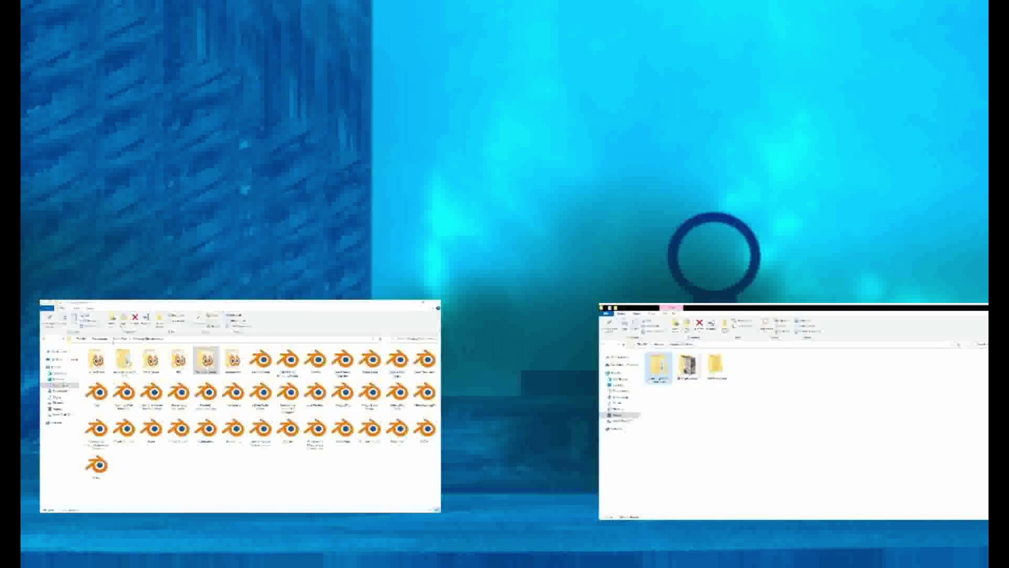
# Inspect the contents of the second and third folders, then go back up to the Videos folder
pyautogui.doubleClick(691, 369)
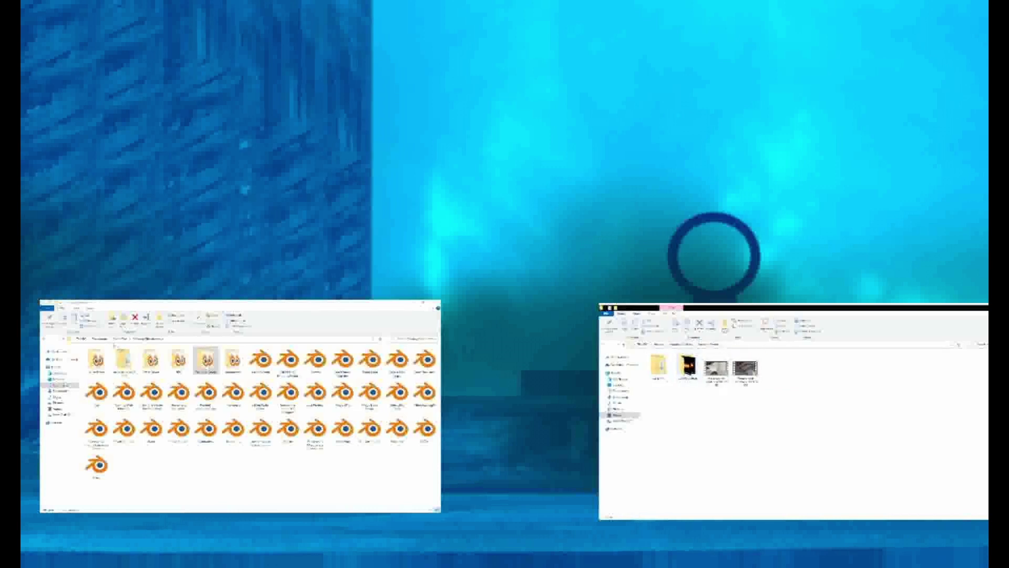
pyautogui.click(681, 344)
pyautogui.doubleClick(717, 367)
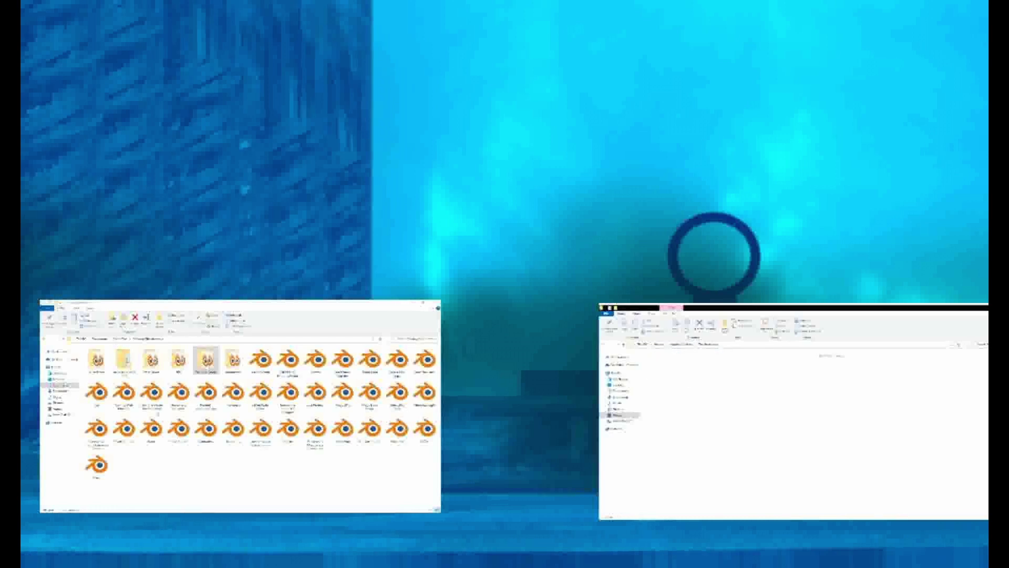
pyautogui.click(682, 344)
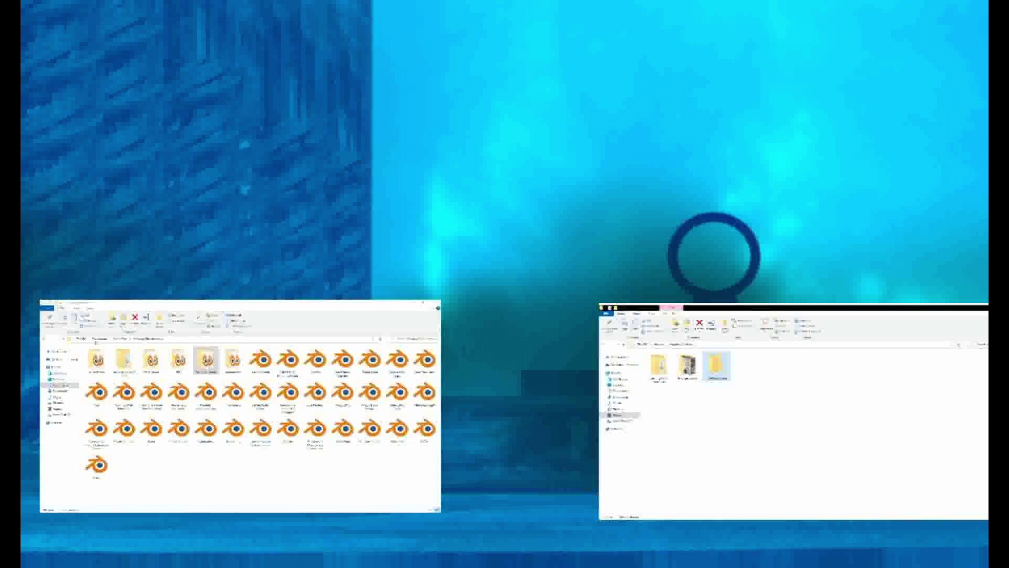
pyautogui.click(659, 344)
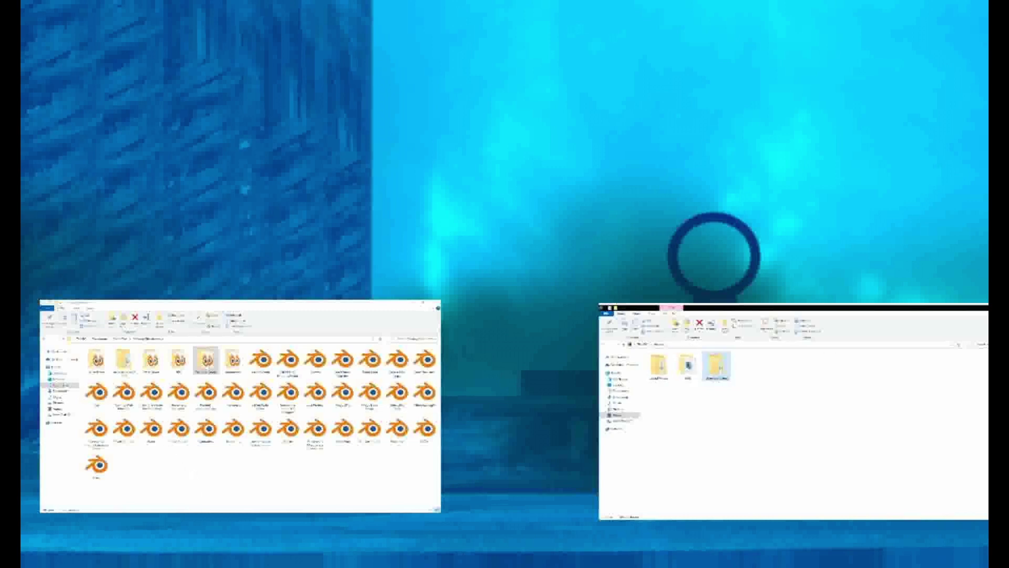
# From the Videos folder, open the third folder, its first subfolder and the second folder inside that
pyautogui.click(757, 425)
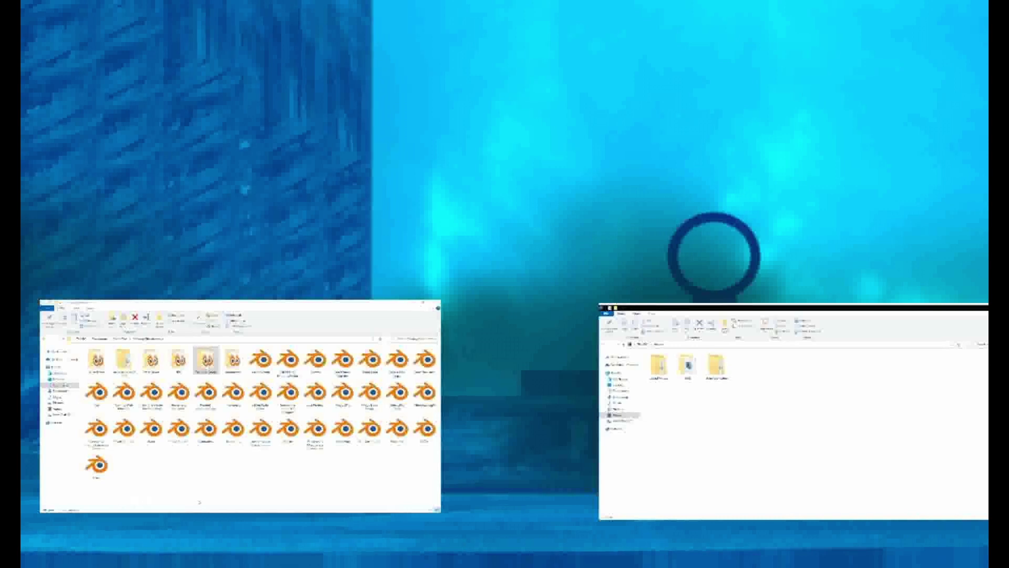
pyautogui.doubleClick(717, 367)
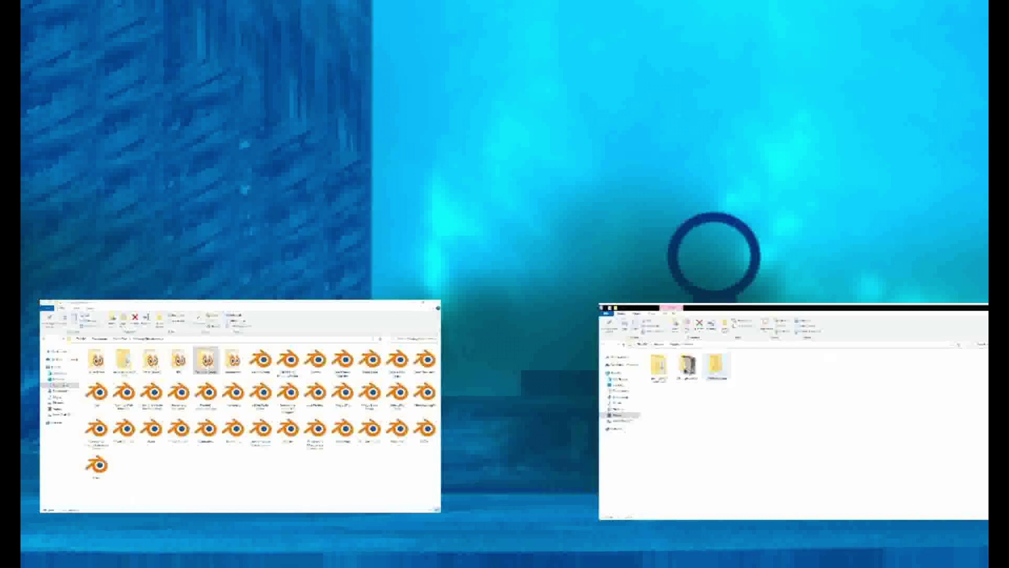
pyautogui.doubleClick(659, 365)
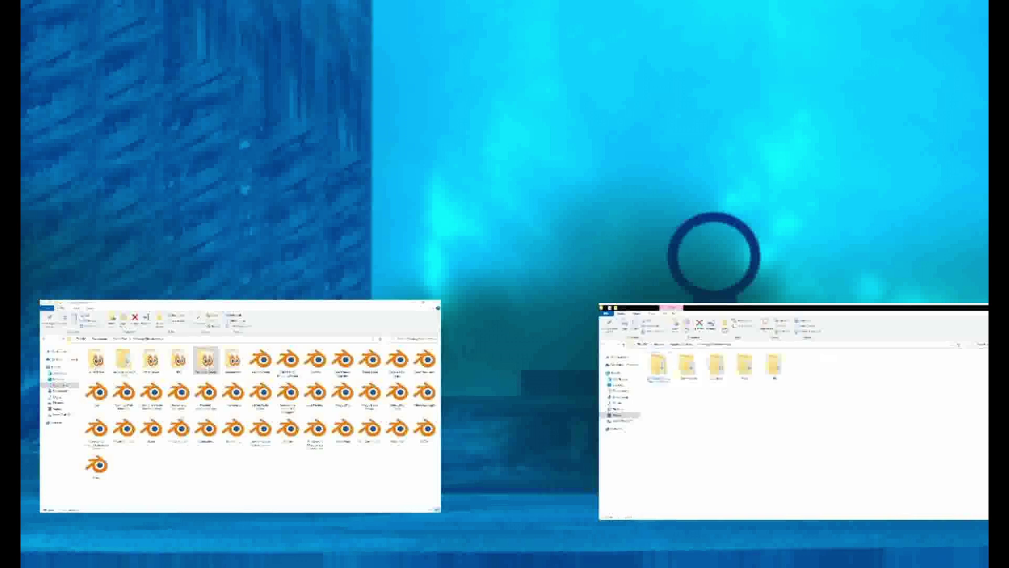
pyautogui.doubleClick(687, 365)
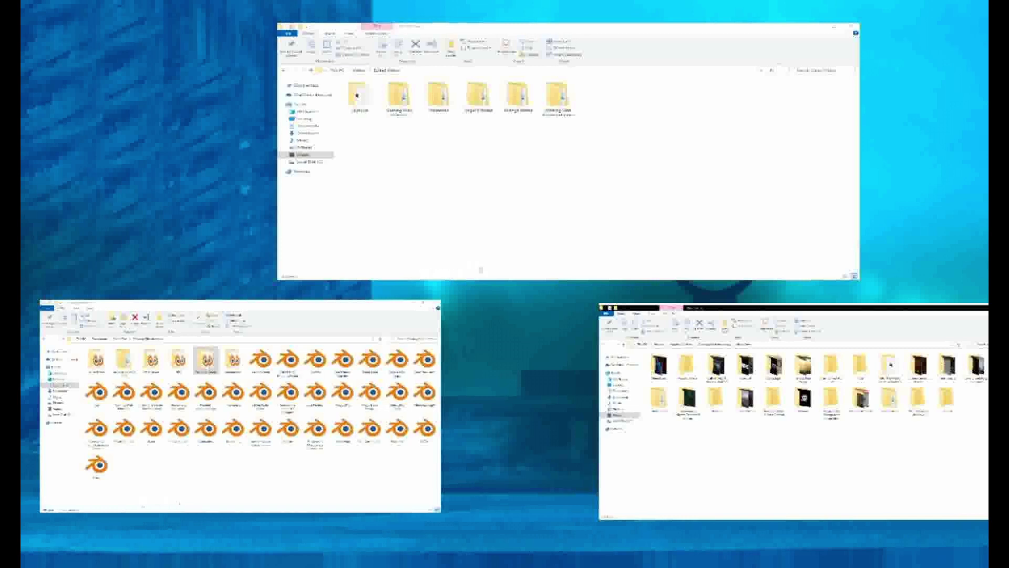
# In the Edited Videos window, open the second folder, the gaming one, and look over its subfolders
pyautogui.click(565, 269)
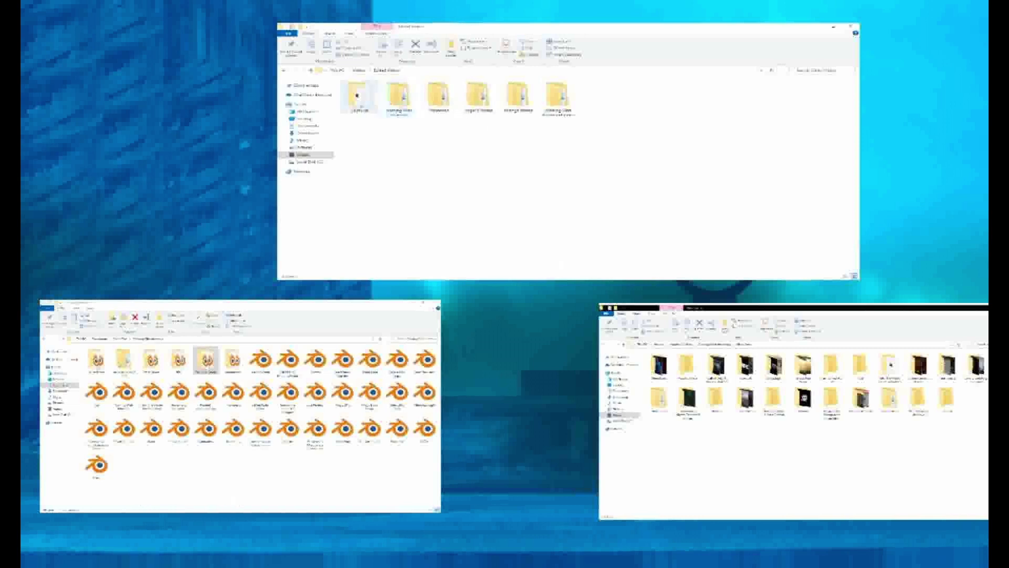
pyautogui.click(359, 97)
pyautogui.doubleClick(398, 100)
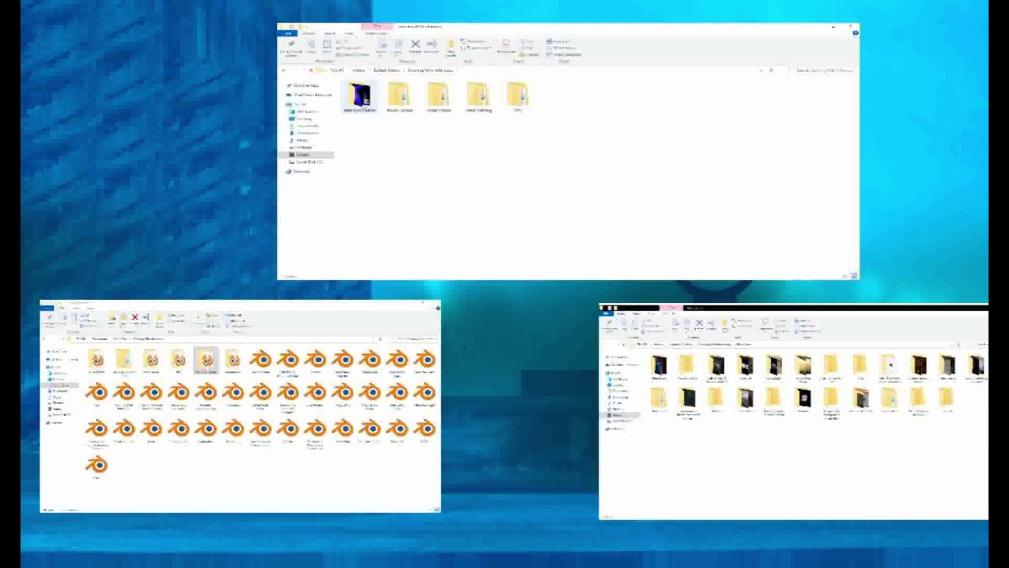
pyautogui.click(400, 95)
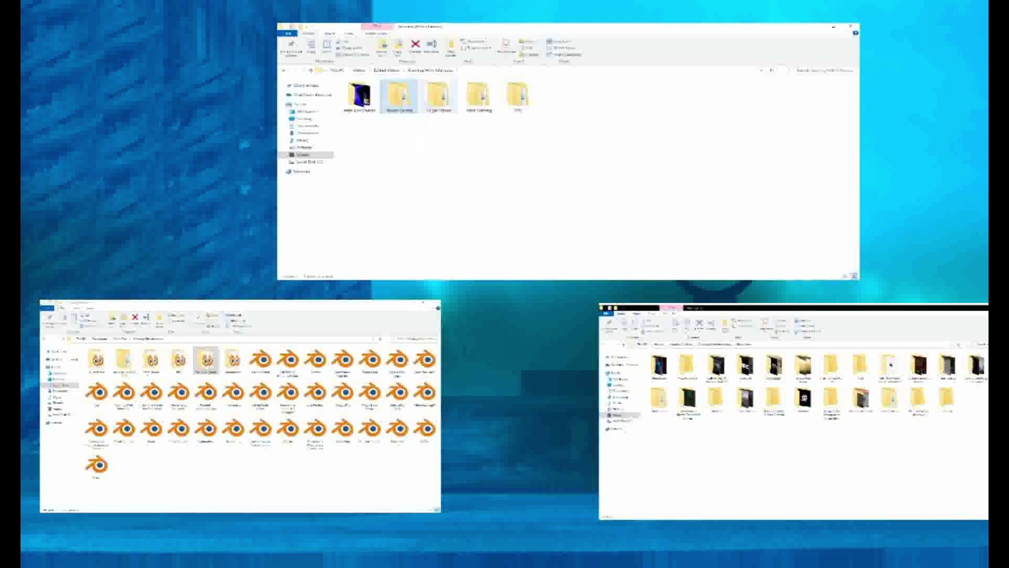
pyautogui.click(439, 96)
pyautogui.click(478, 95)
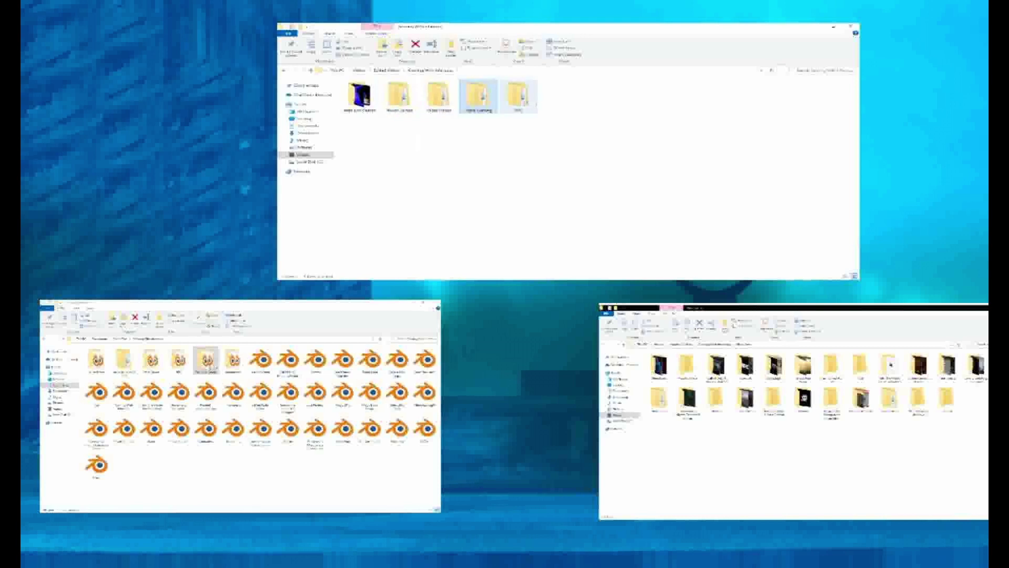
# View the contents of the gaming folder's last subfolder and return to Edited Videos
pyautogui.doubleClick(479, 96)
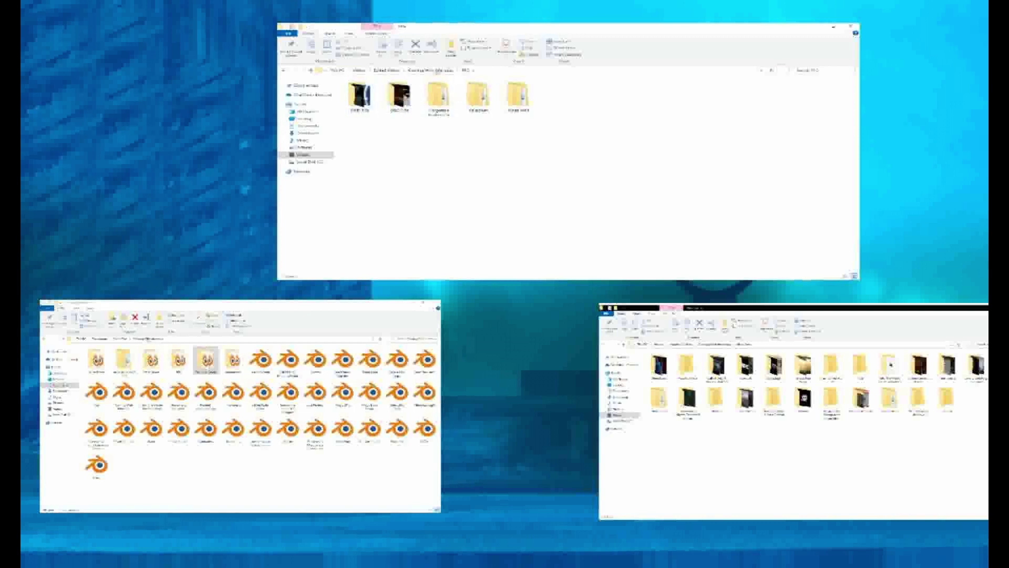
pyautogui.click(430, 70)
pyautogui.click(387, 70)
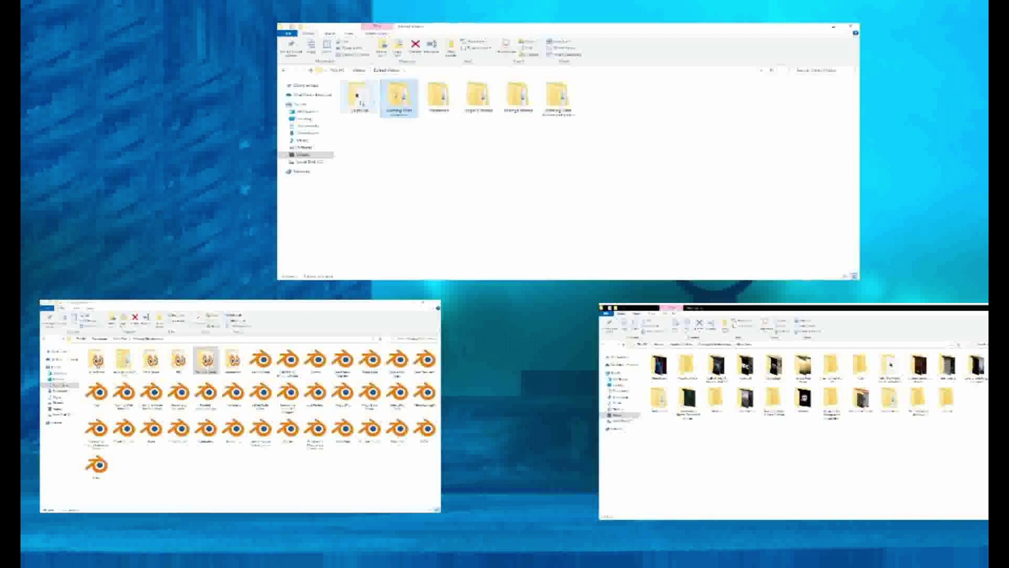
# In Edited Videos, open the third folder and its first subfolder, and check the contents of the fourth folder inside
pyautogui.doubleClick(439, 96)
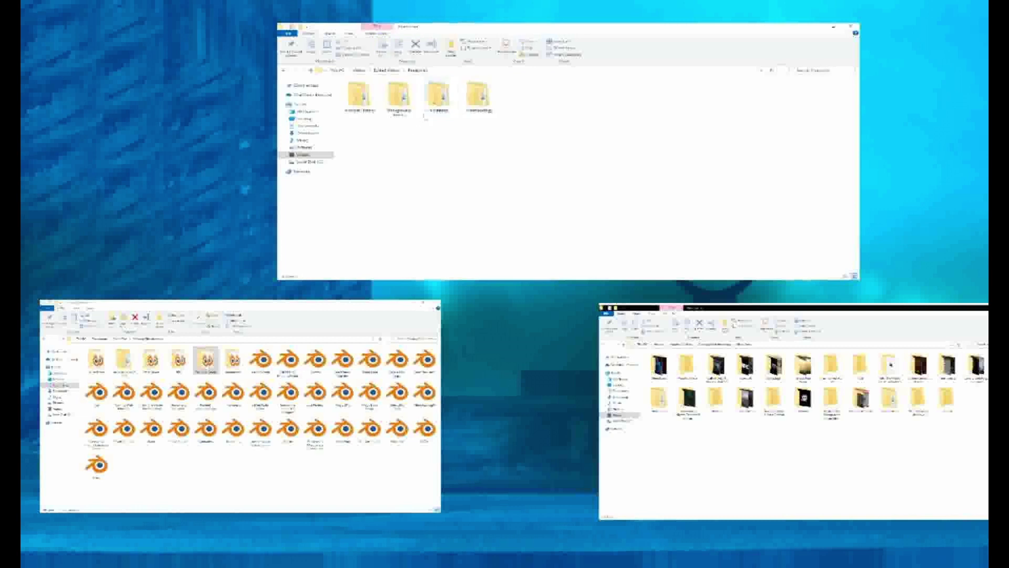
pyautogui.doubleClick(359, 95)
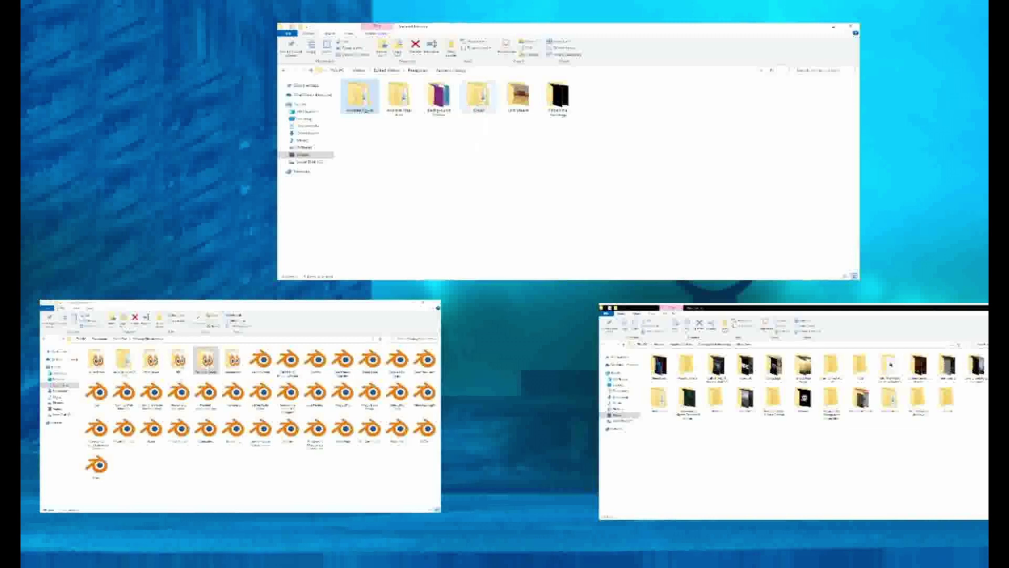
pyautogui.doubleClick(478, 94)
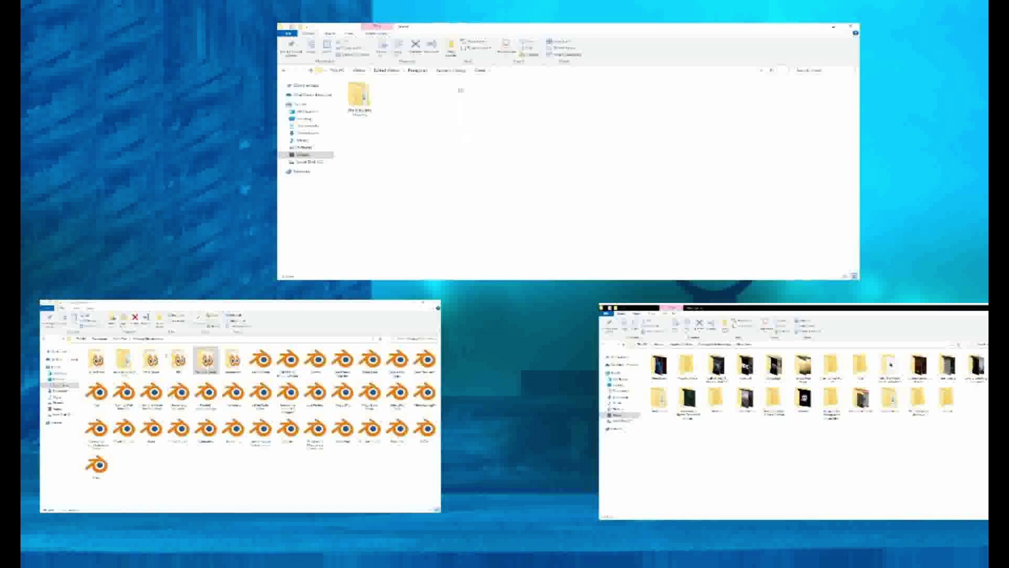
pyautogui.click(453, 70)
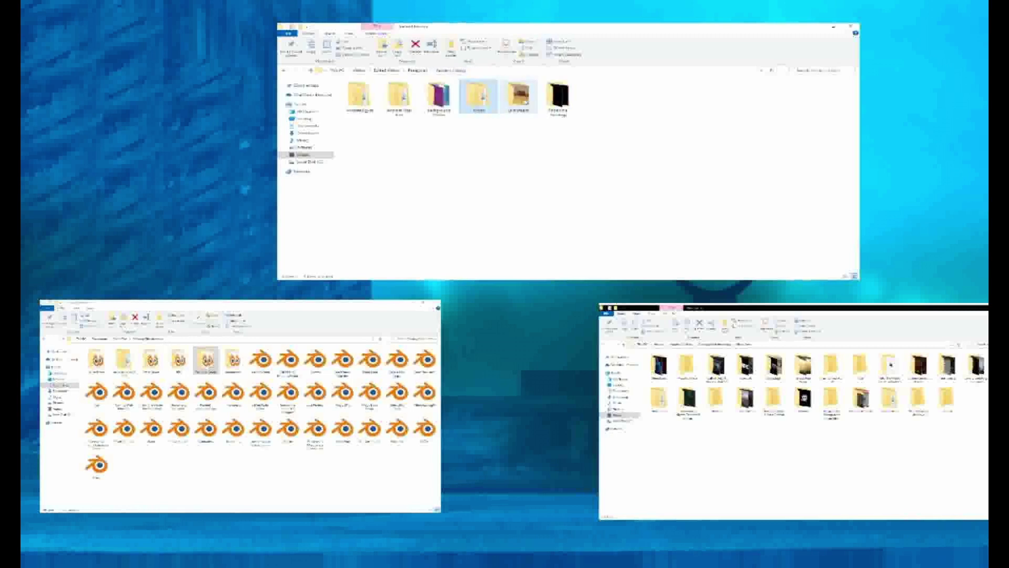
# Open the last folder, look over the video clips in its first subfolder, and go back up
pyautogui.doubleClick(557, 98)
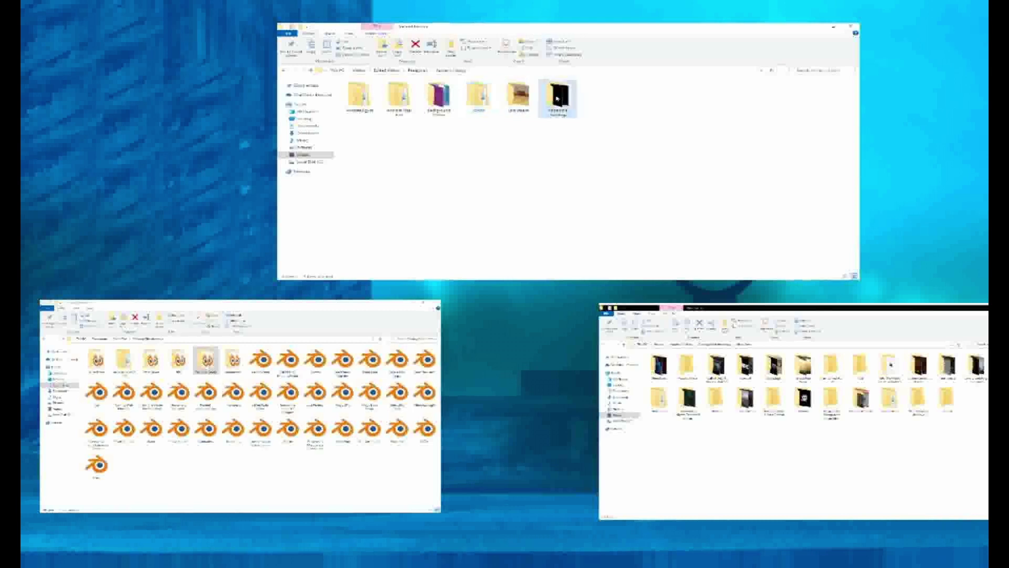
pyautogui.click(452, 70)
pyautogui.doubleClick(555, 100)
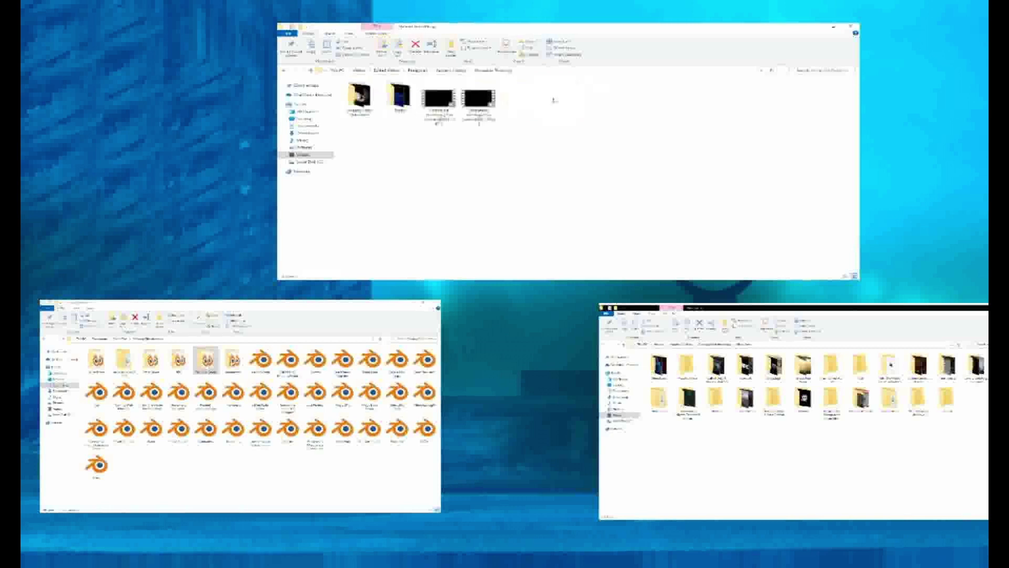
pyautogui.click(359, 97)
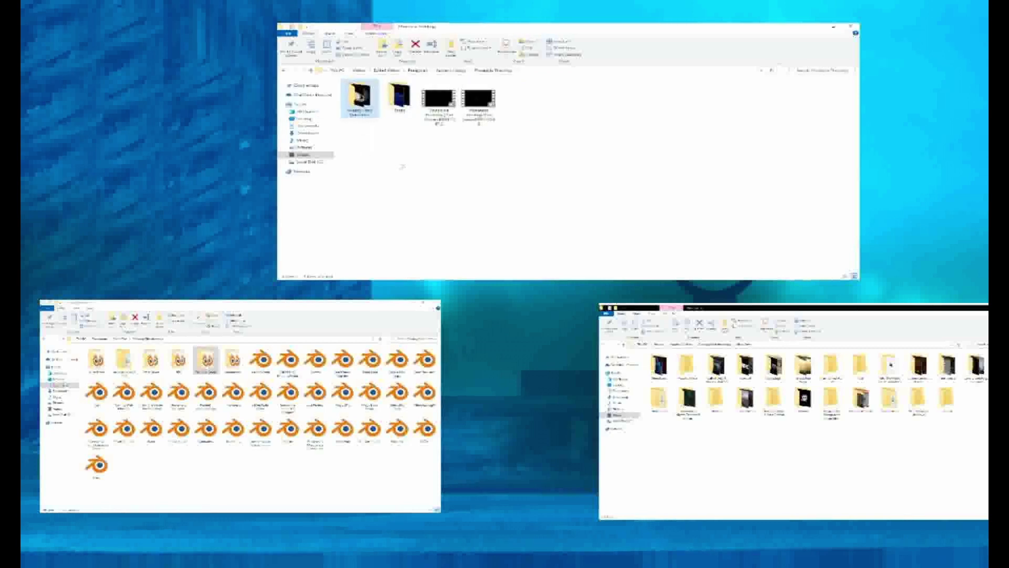
pyautogui.press('Return')
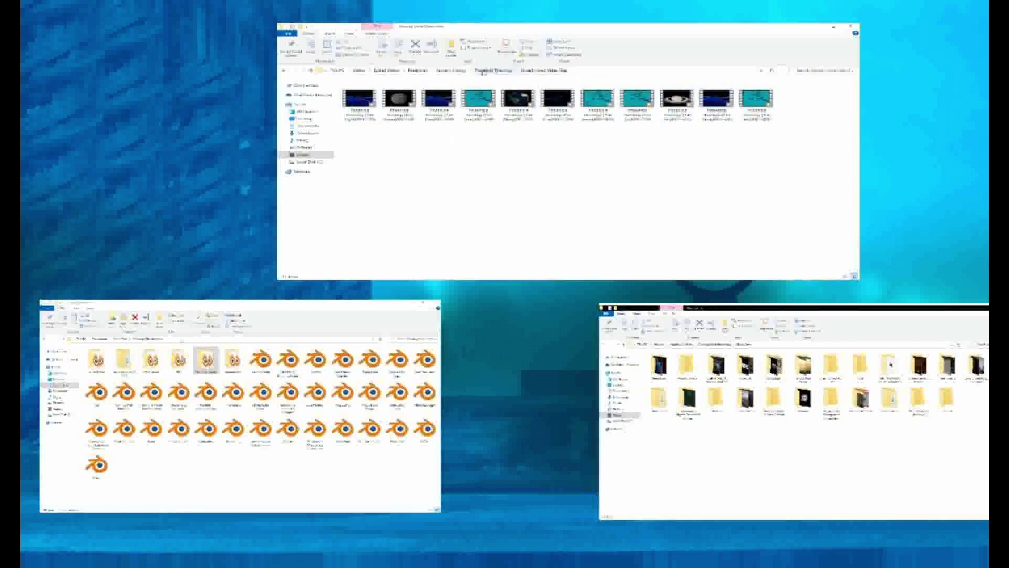
pyautogui.click(494, 70)
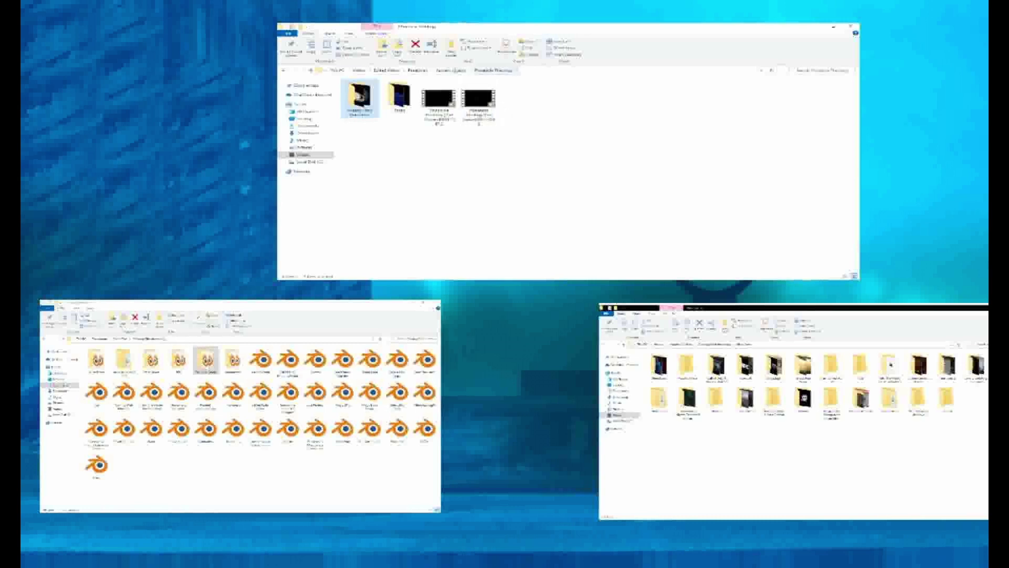
pyautogui.hotkey('alt', 'Up')
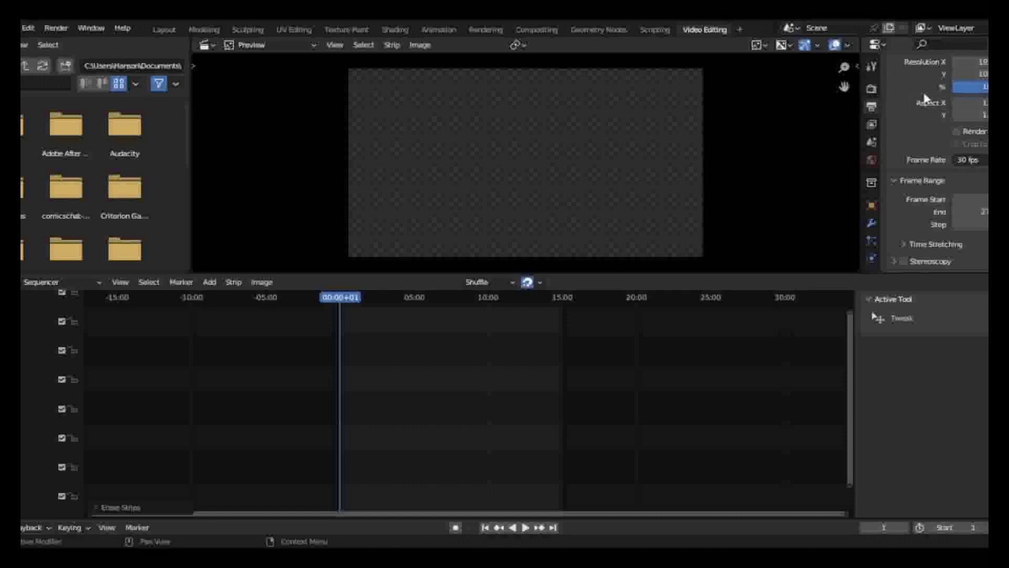
# In Blender's Video Editing workspace, review the output properties from Format down to the Encoding and Audio settings
pyautogui.scroll(1, 944, 87)
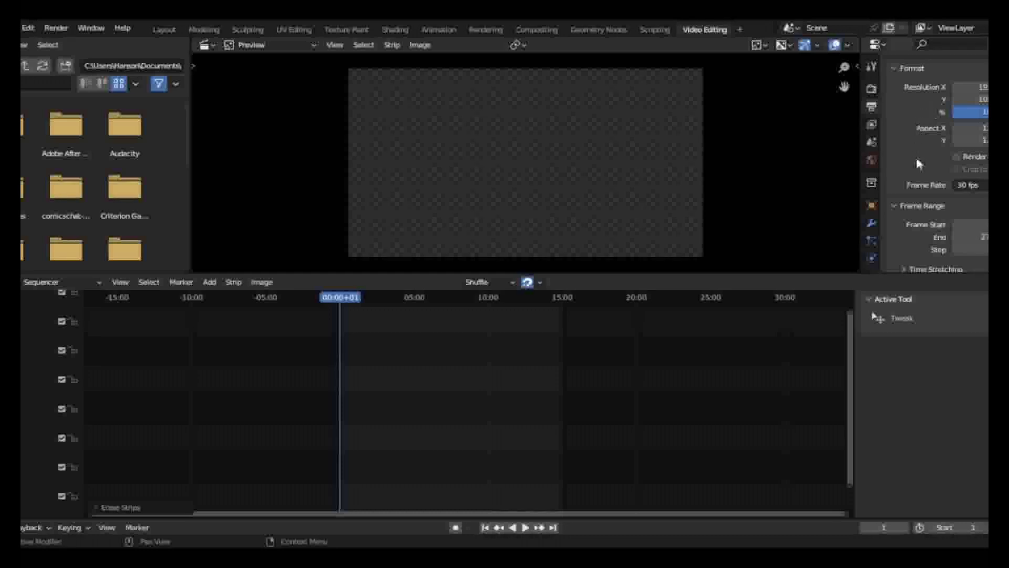
pyautogui.scroll(-5, 916, 156)
pyautogui.scroll(-7, 918, 161)
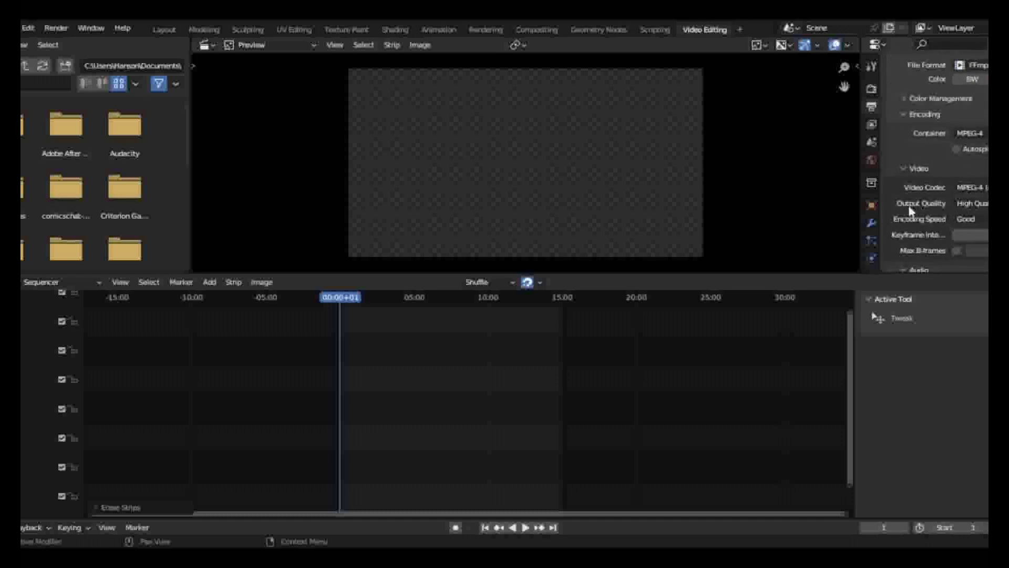
pyautogui.scroll(-5, 921, 172)
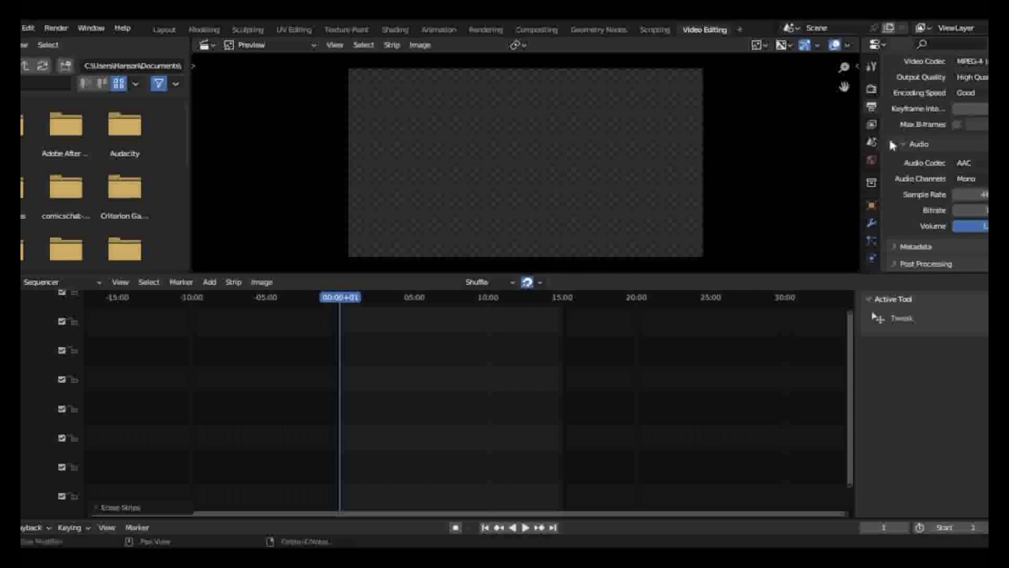
pyautogui.scroll(3, 934, 155)
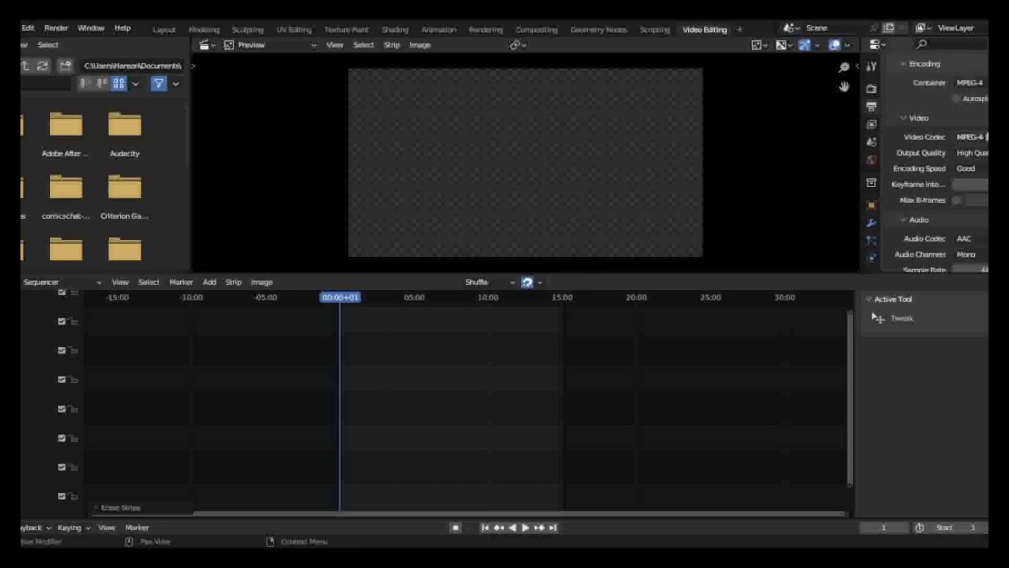
# Examine the available video codecs and the container, file format and output quality settings for the render
pyautogui.click(970, 136)
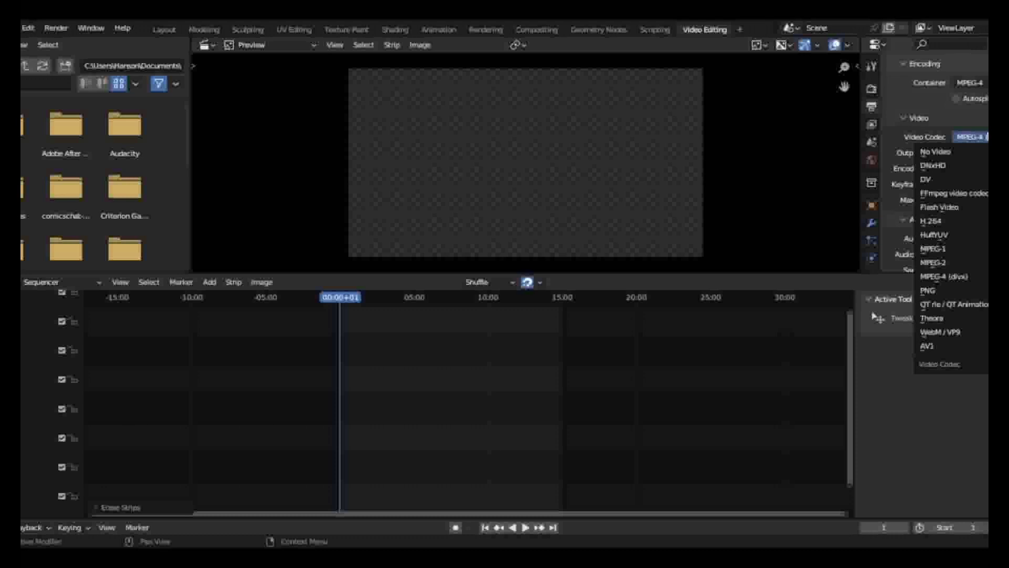
pyautogui.click(987, 136)
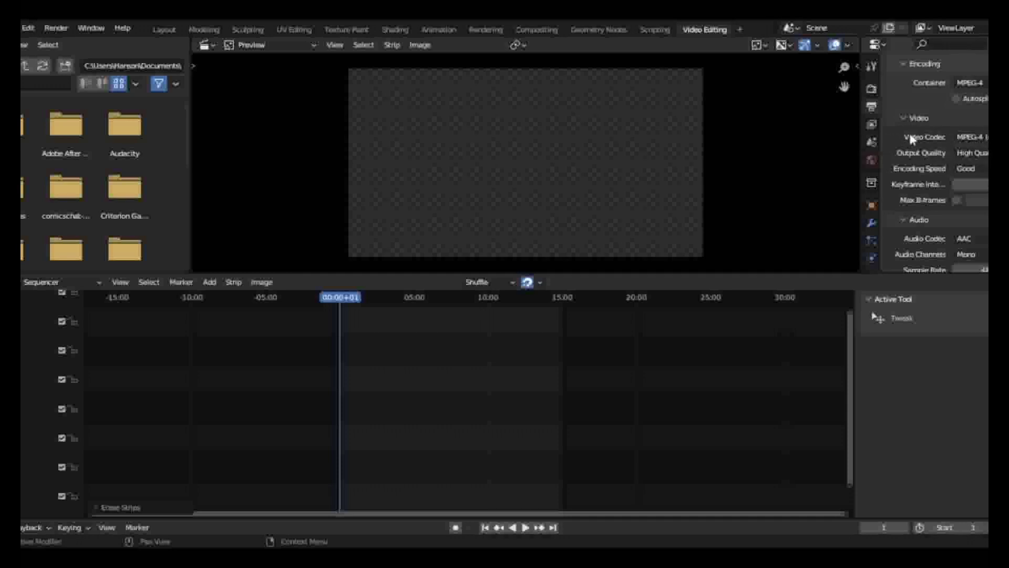
pyautogui.click(986, 137)
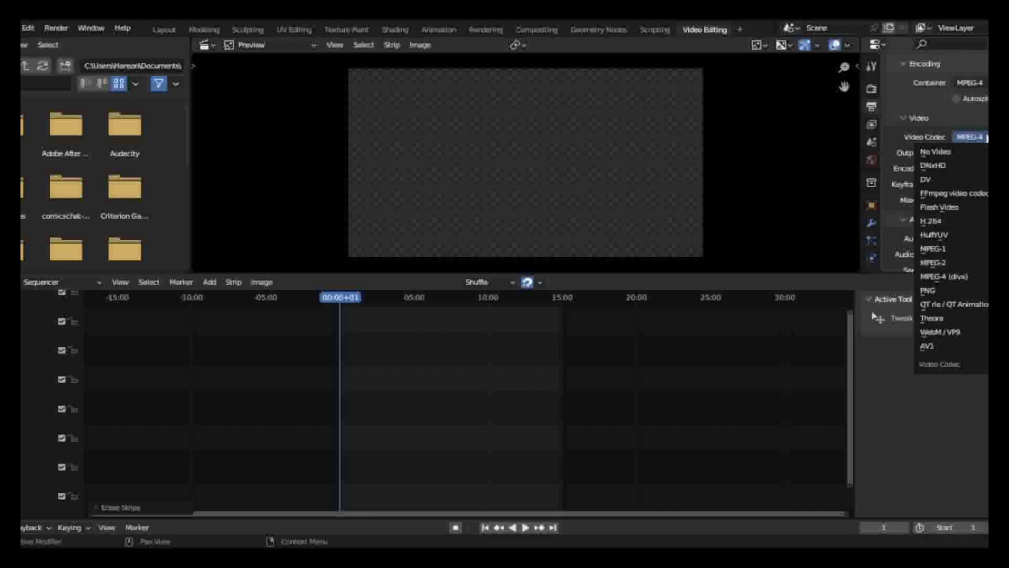
pyautogui.click(987, 137)
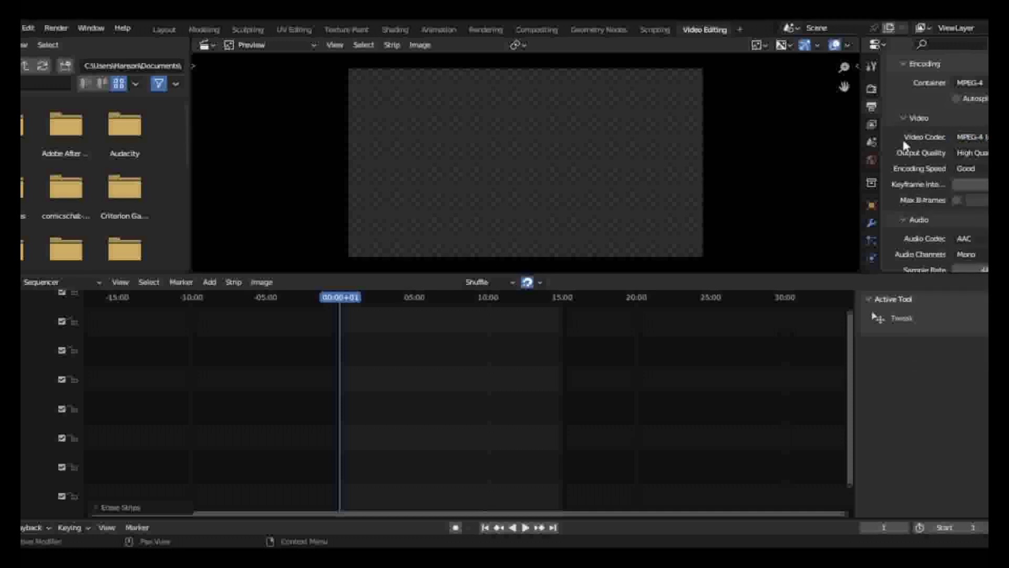
pyautogui.scroll(2, 905, 146)
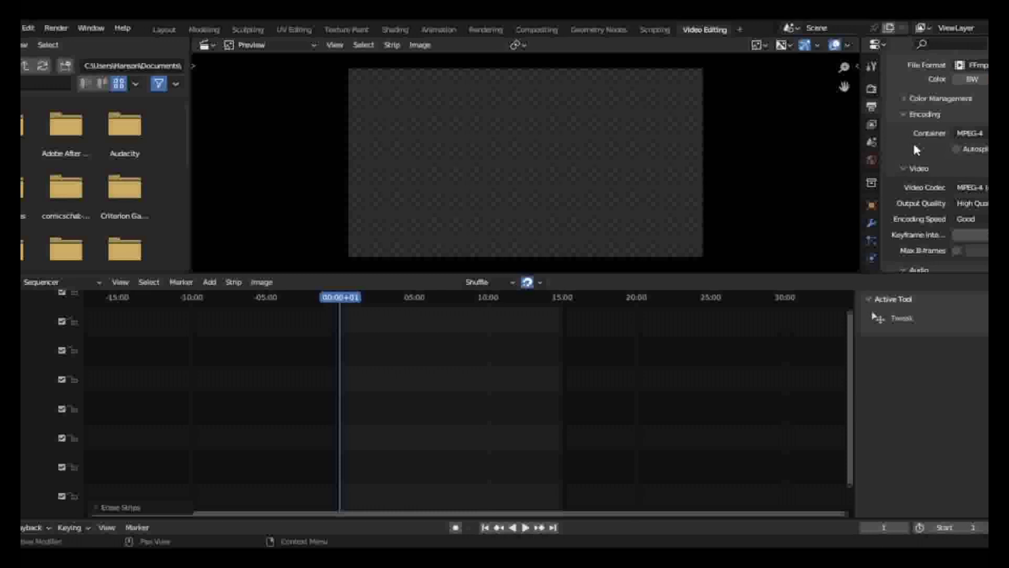
pyautogui.scroll(2, 914, 148)
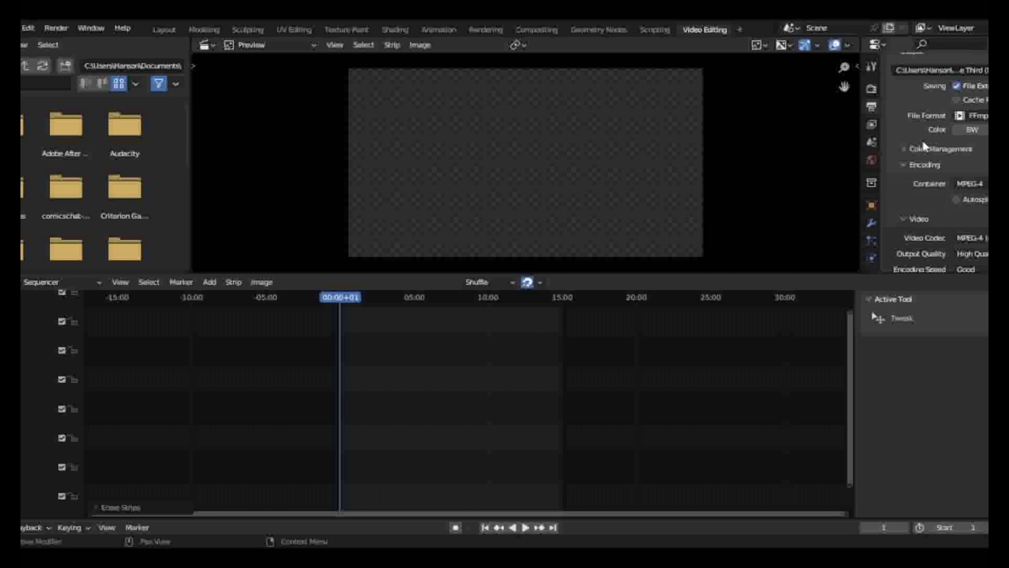
pyautogui.scroll(-1, 923, 145)
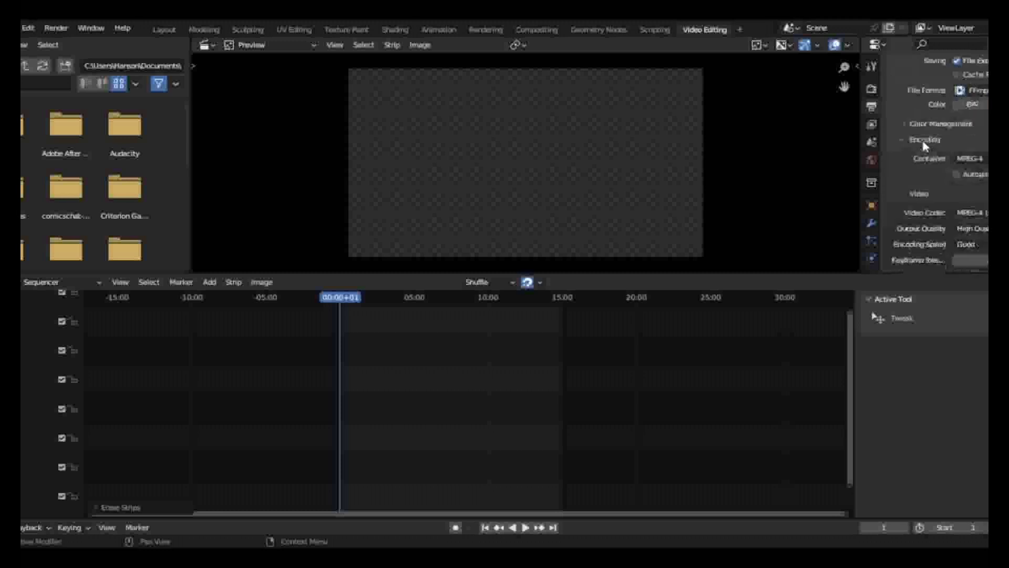
pyautogui.scroll(-2, 928, 185)
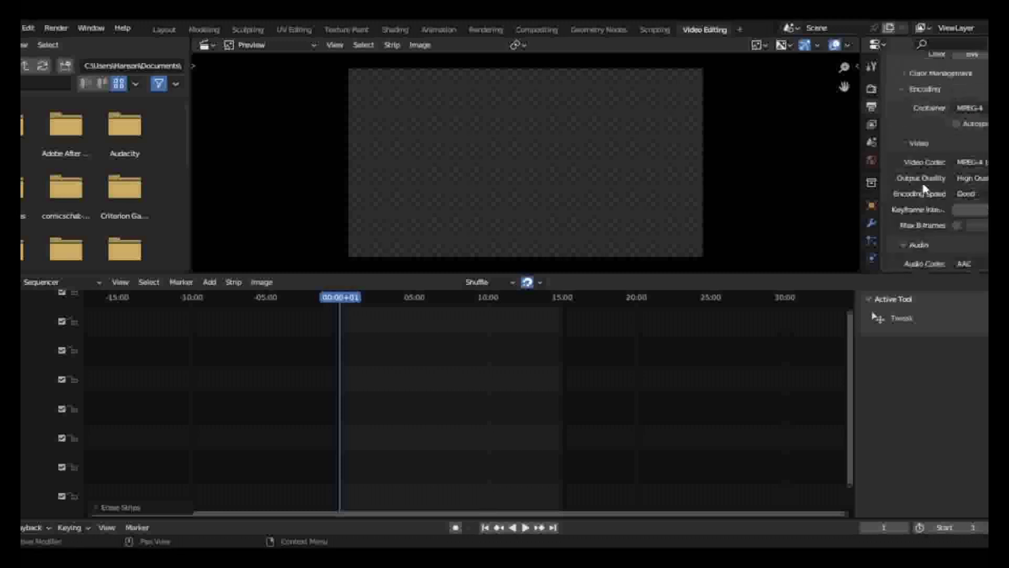
pyautogui.scroll(2, 934, 183)
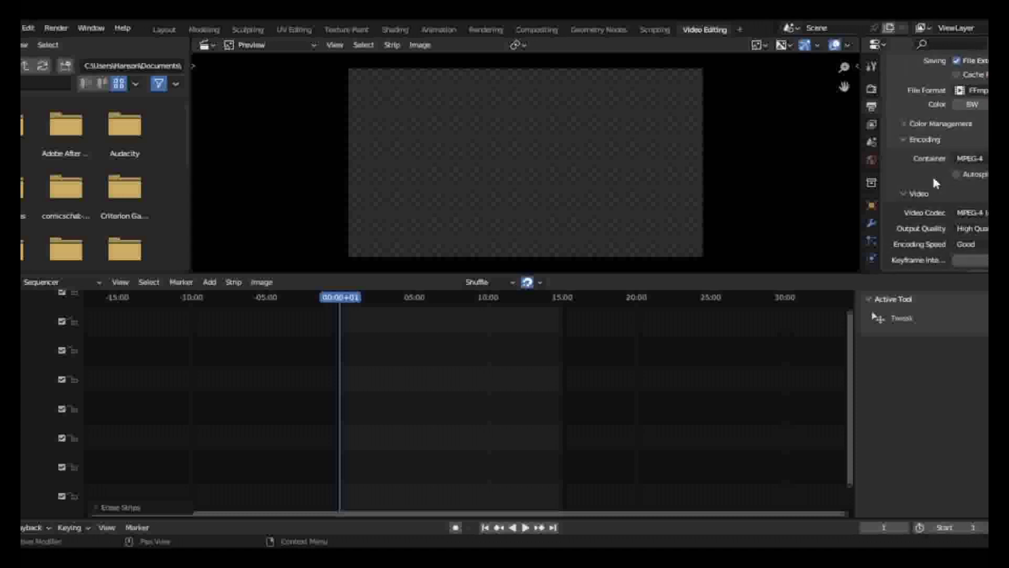
pyautogui.click(969, 159)
# Set the output frame rate to 60 fps in the Format settings
pyautogui.scroll(5, 921, 173)
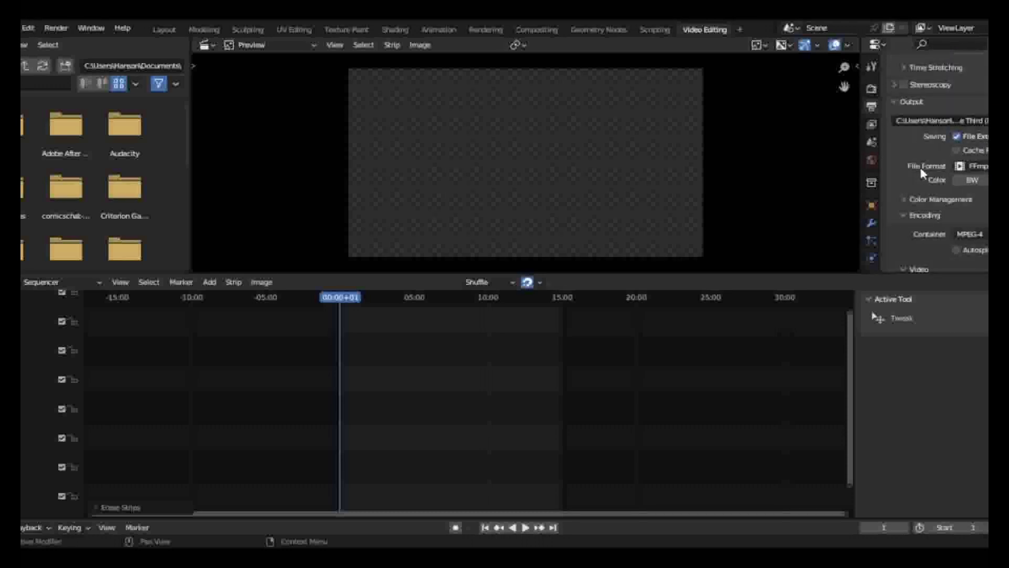
pyautogui.scroll(3, 897, 181)
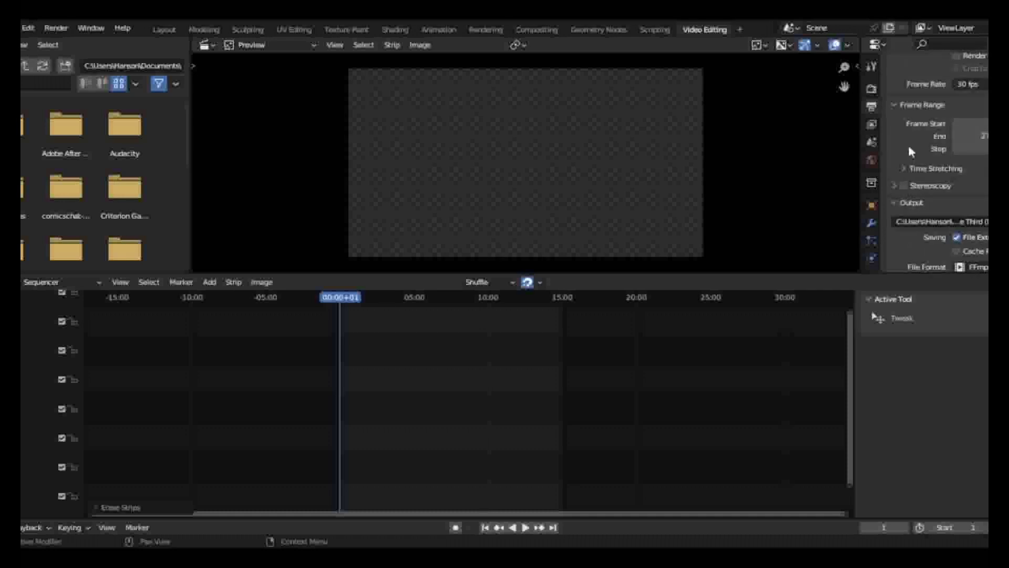
pyautogui.scroll(3, 911, 152)
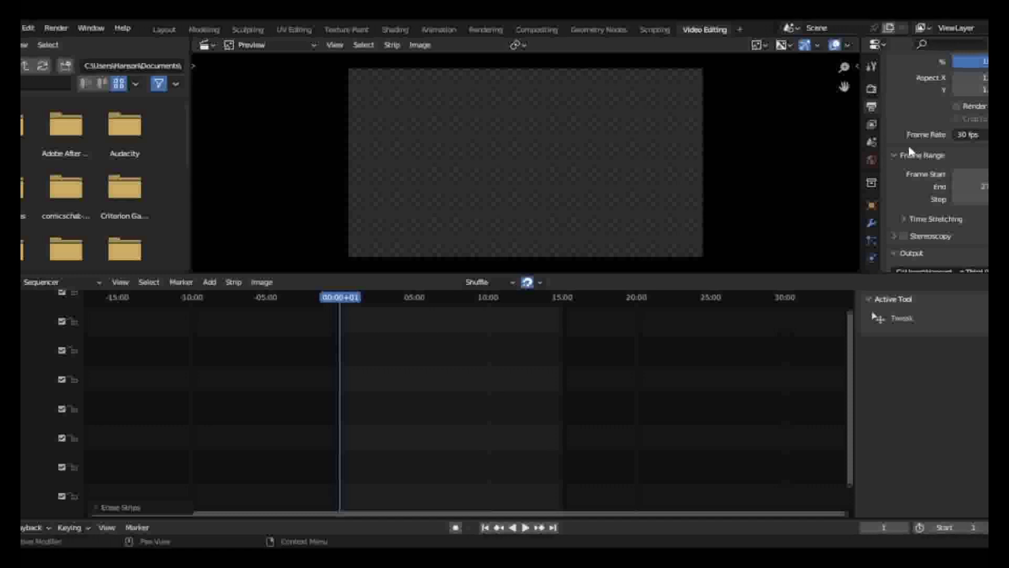
pyautogui.scroll(3, 910, 152)
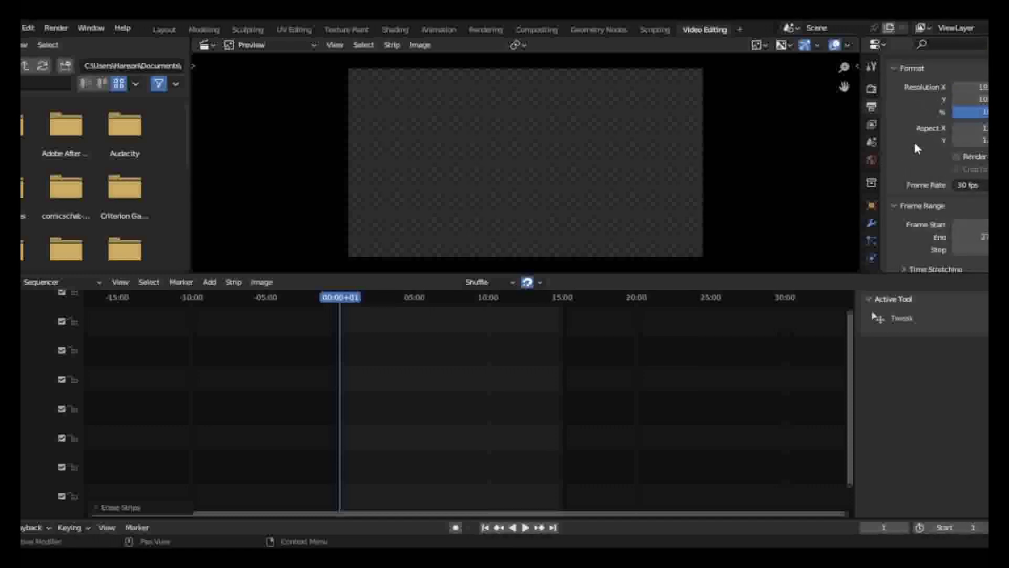
pyautogui.click(980, 185)
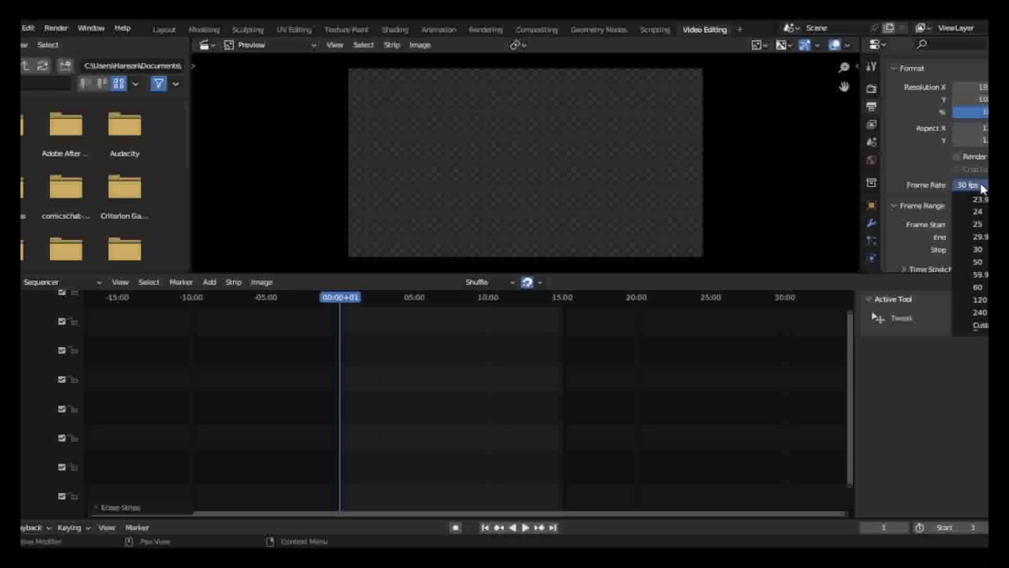
pyautogui.click(981, 185)
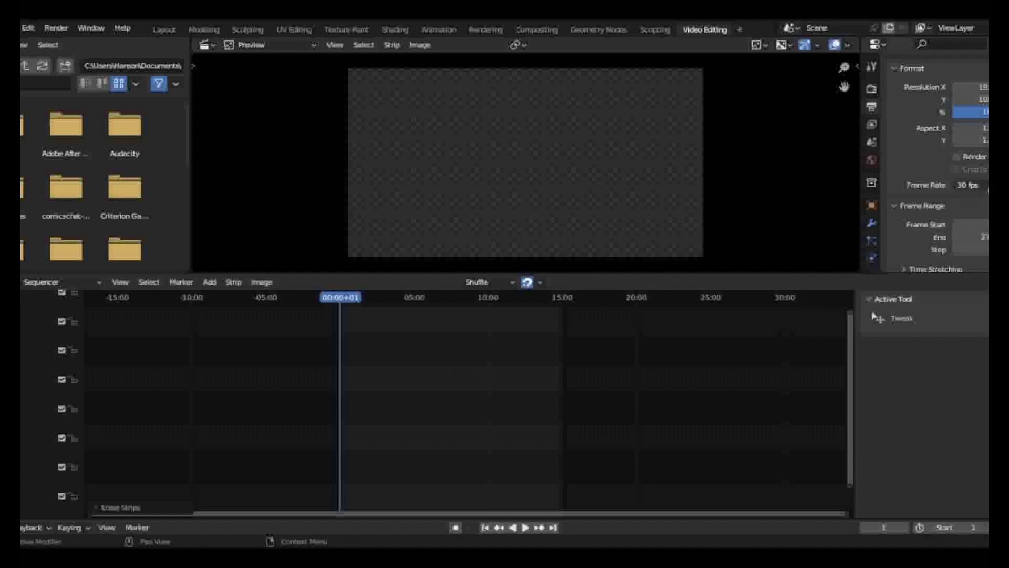
pyautogui.click(977, 185)
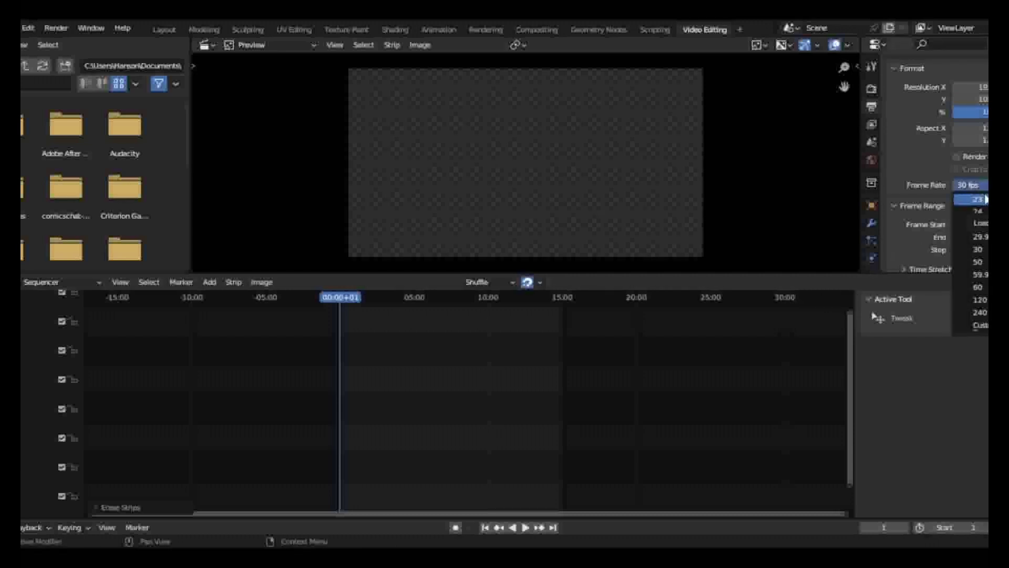
pyautogui.click(981, 288)
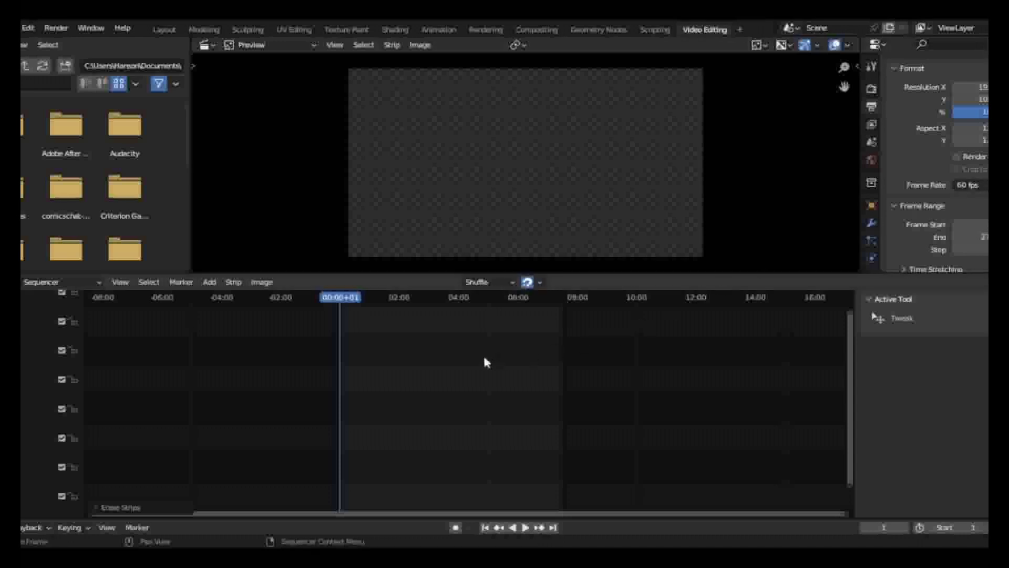
pyautogui.click(211, 283)
pyautogui.click(973, 186)
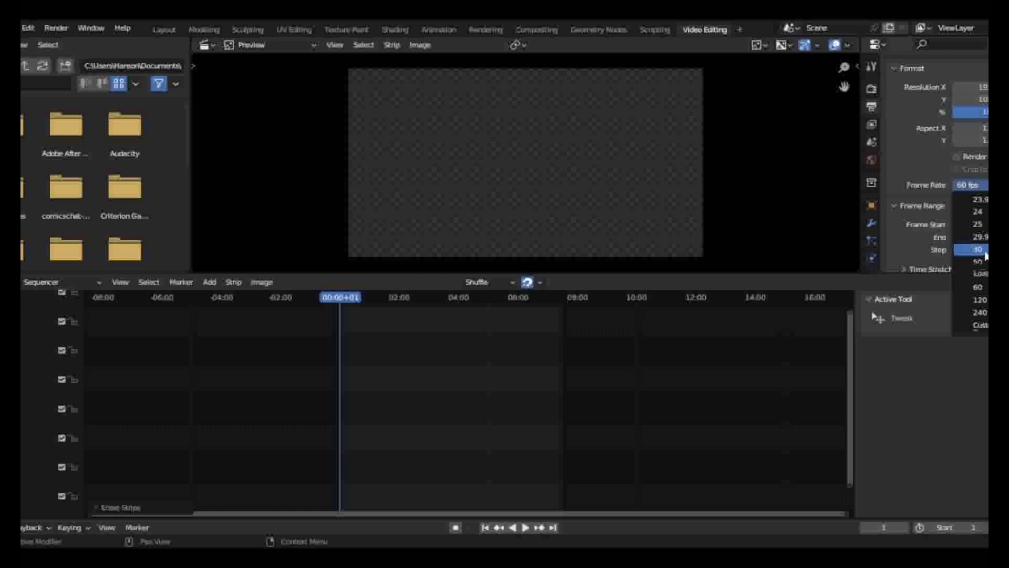
pyautogui.click(983, 289)
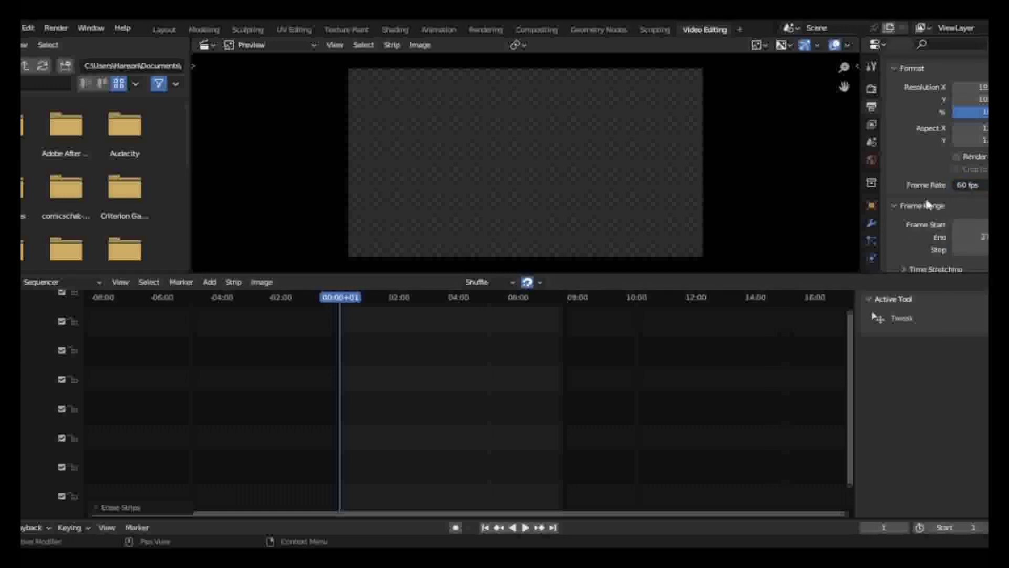
# Add the movie Dying Light (Part Seven).mp4 with its sound to the sequencer at the start of the timeline
pyautogui.click(208, 283)
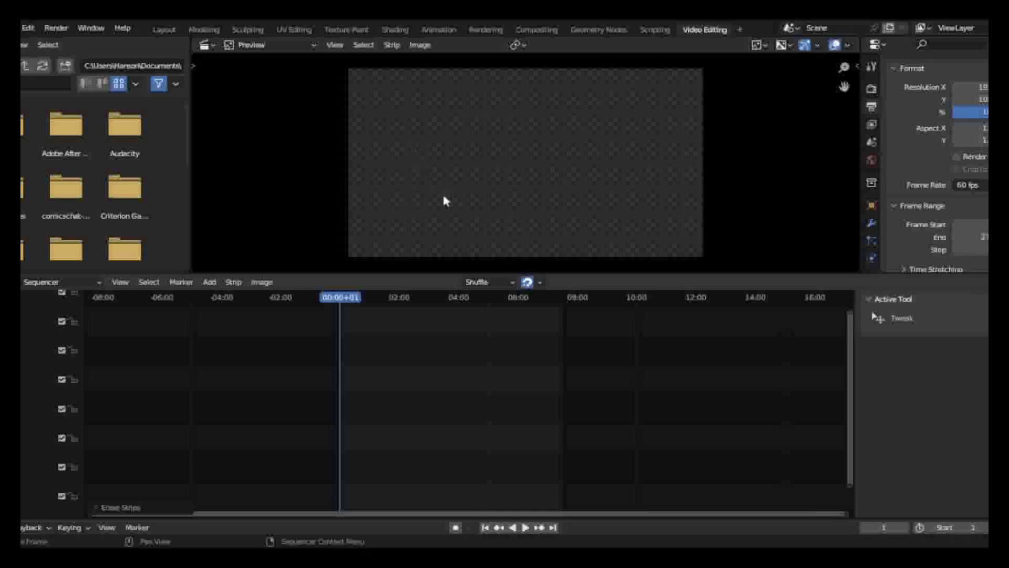
pyautogui.click(729, 458)
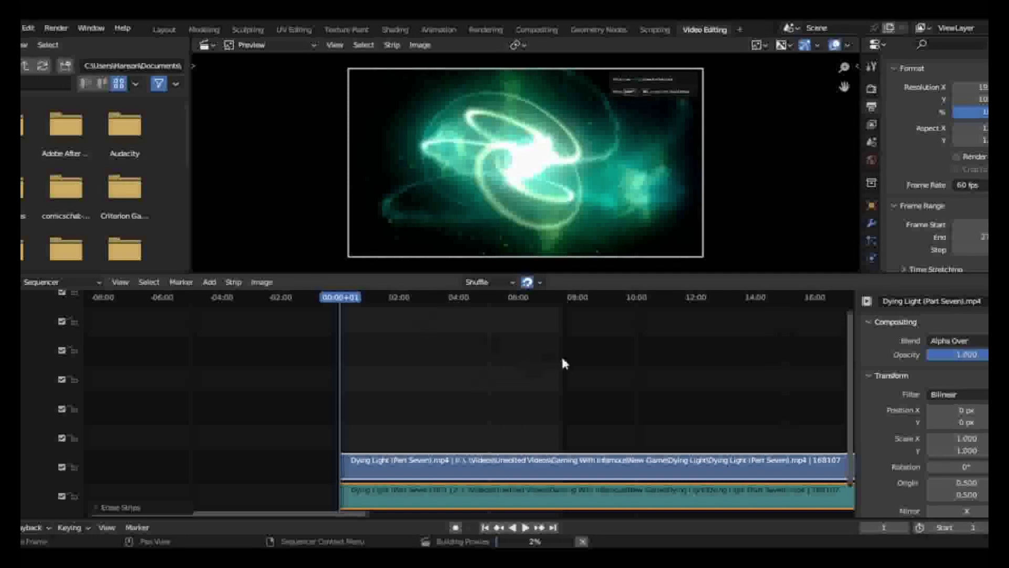
# Switch the output frame rate to 30 fps and back to 60 fps to compare the strips' length on the timeline
pyautogui.scroll(-6, 562, 360)
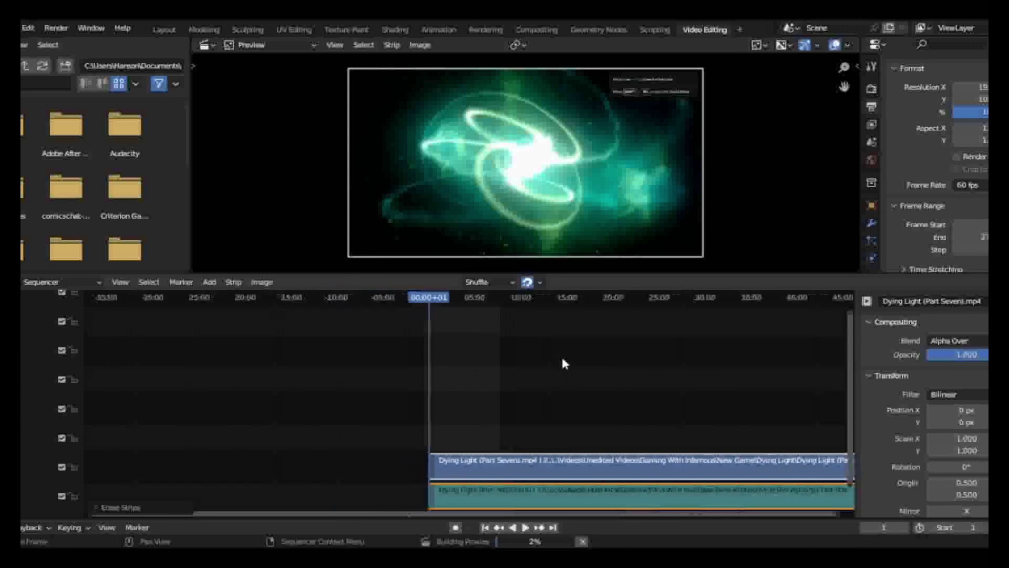
pyautogui.scroll(-3, 564, 362)
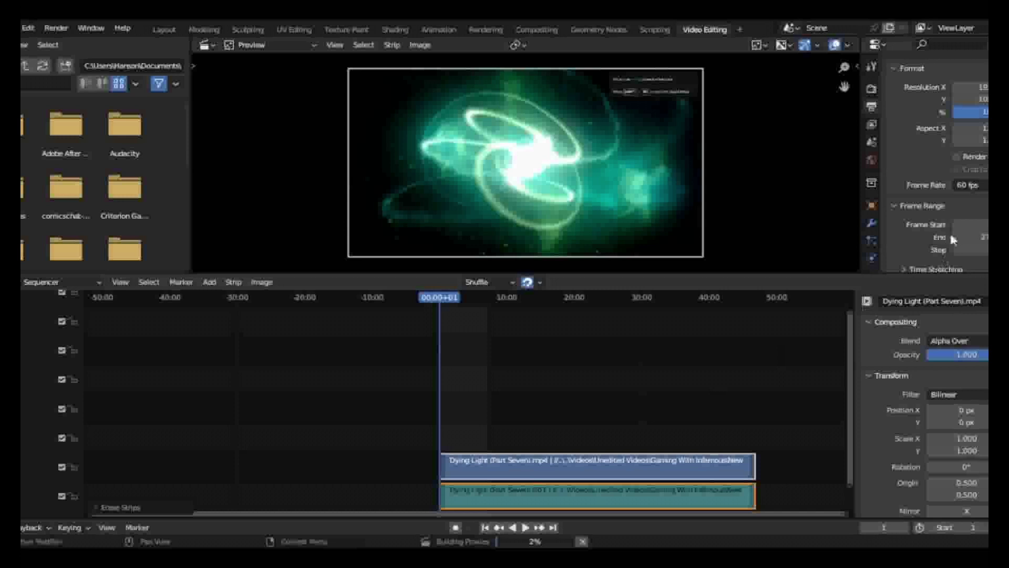
pyautogui.click(967, 185)
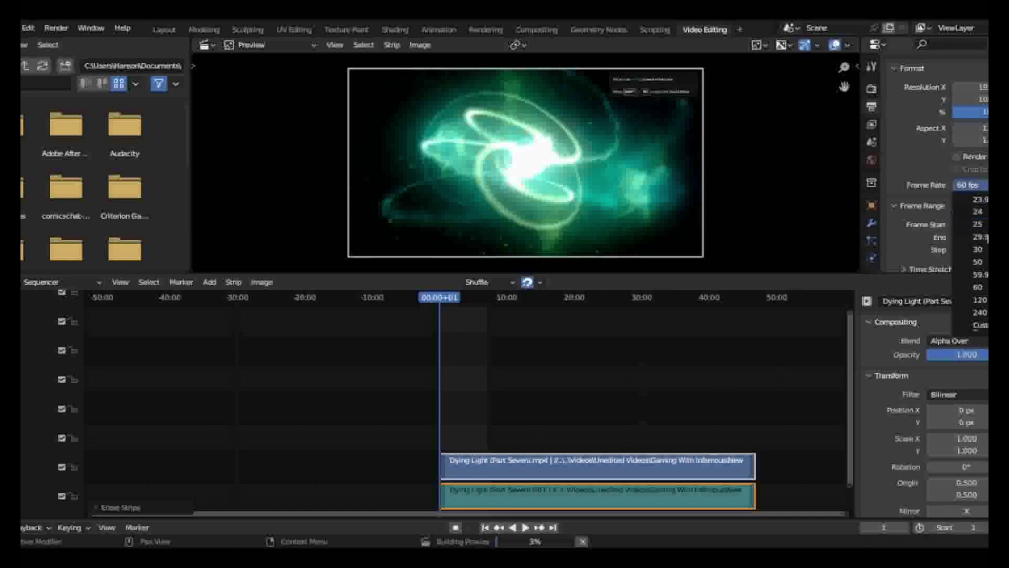
pyautogui.click(978, 249)
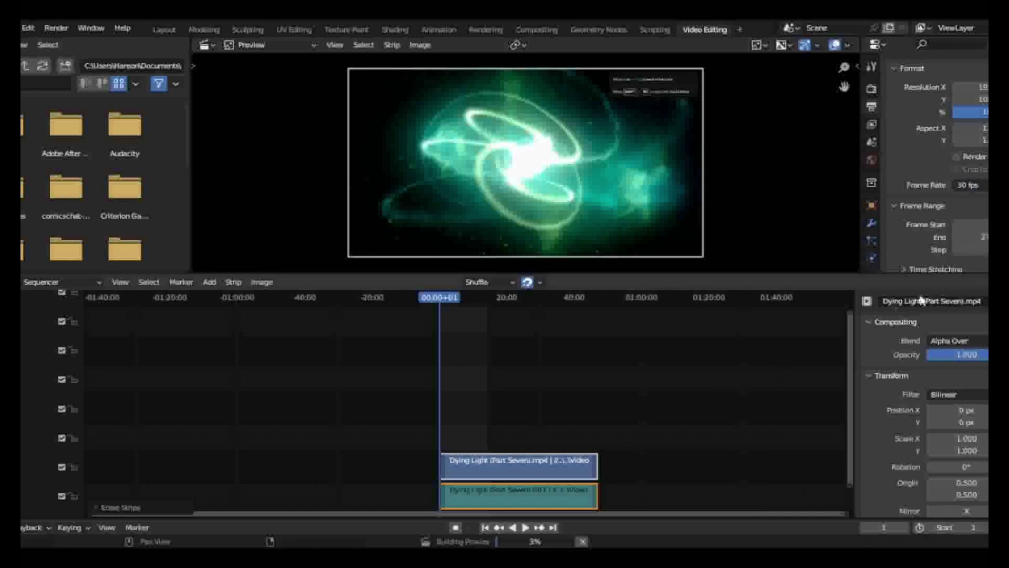
pyautogui.click(967, 185)
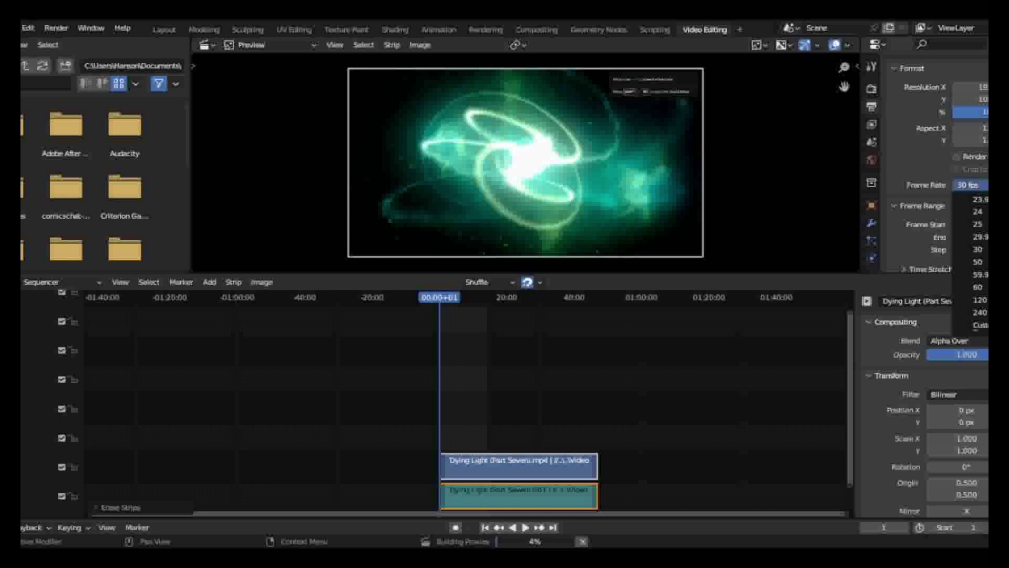
pyautogui.click(980, 287)
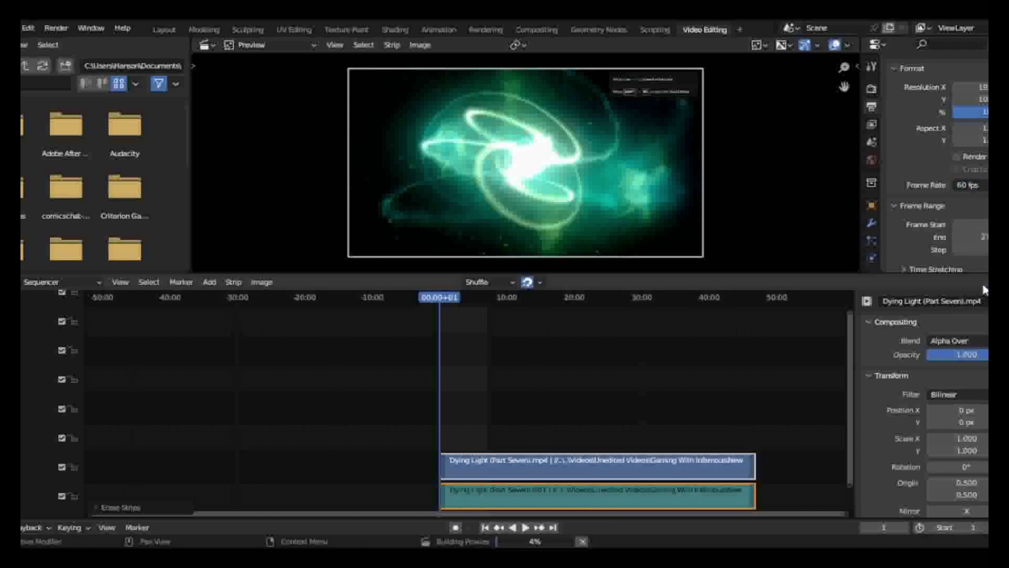
pyautogui.click(969, 185)
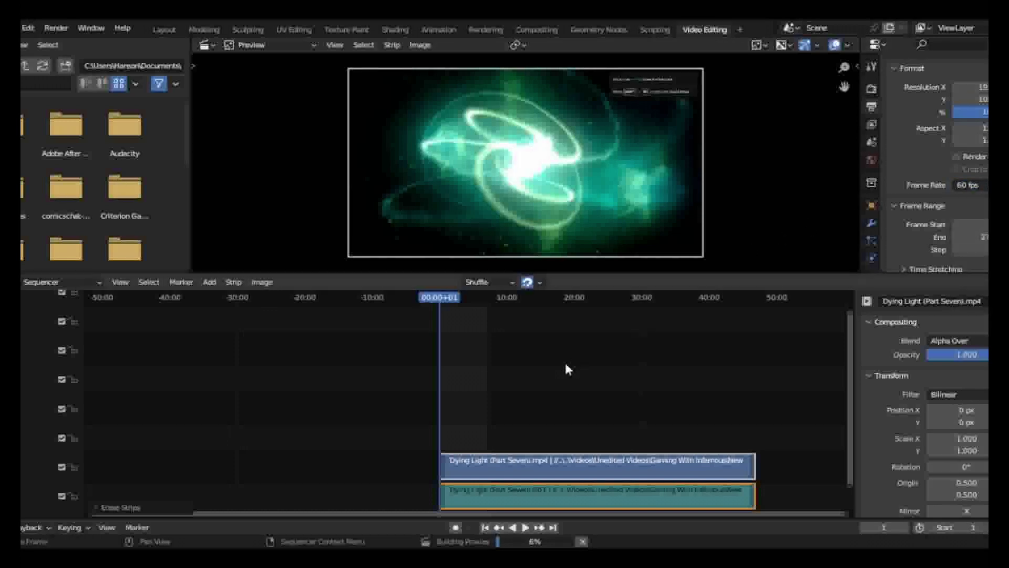
# Play back the Dying Light movie and scrub through its first minutes to check the preview
pyautogui.press('space')
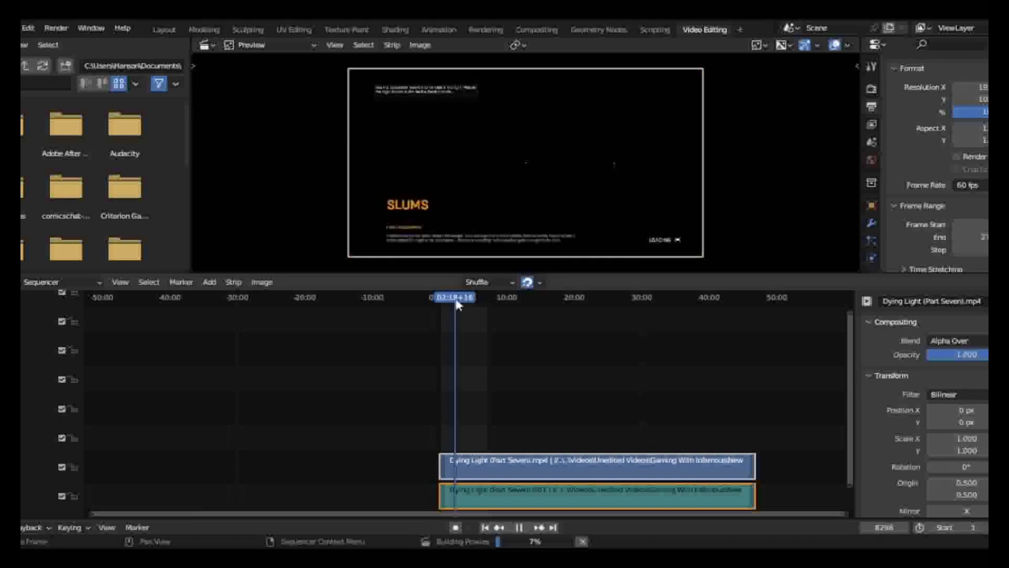
pyautogui.moveTo(458, 300); pyautogui.dragTo(475, 306)
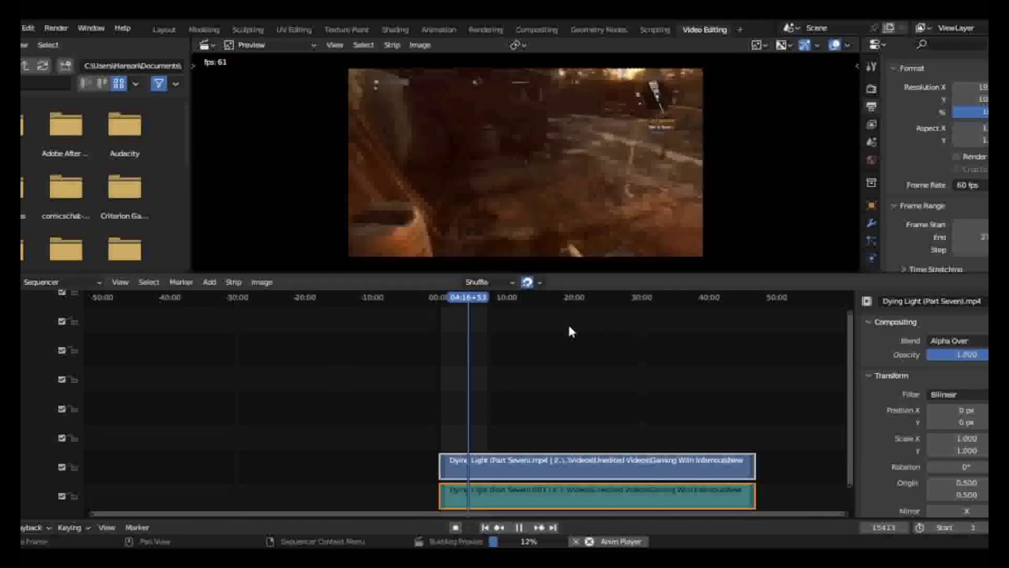
pyautogui.press('space')
pyautogui.click(475, 304)
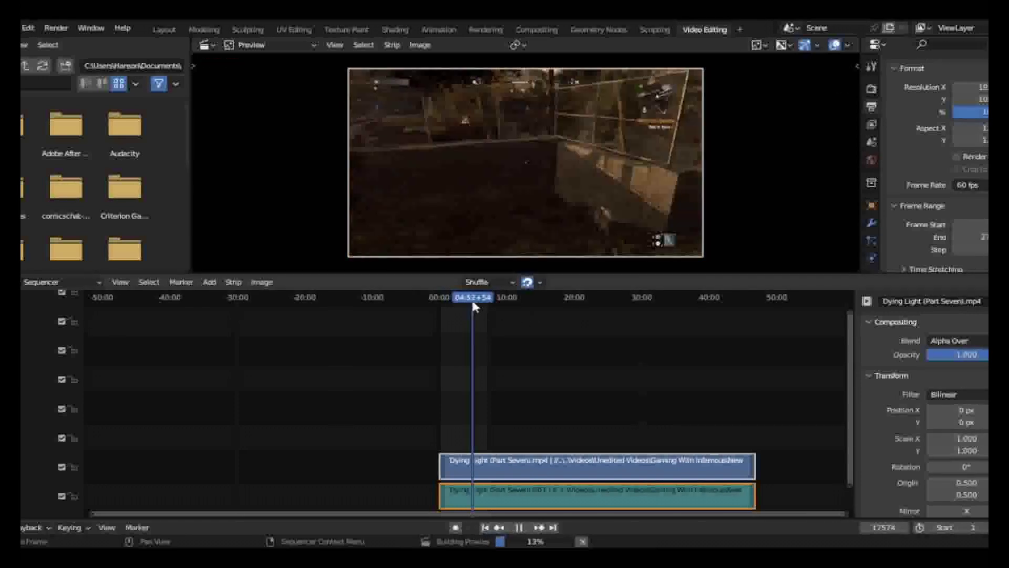
pyautogui.press('space')
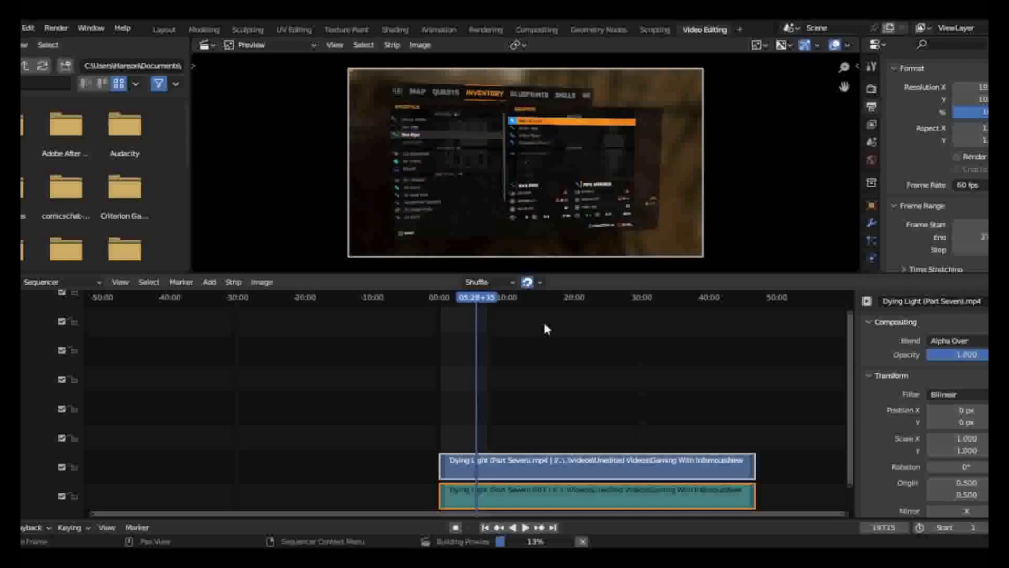
pyautogui.click(462, 301)
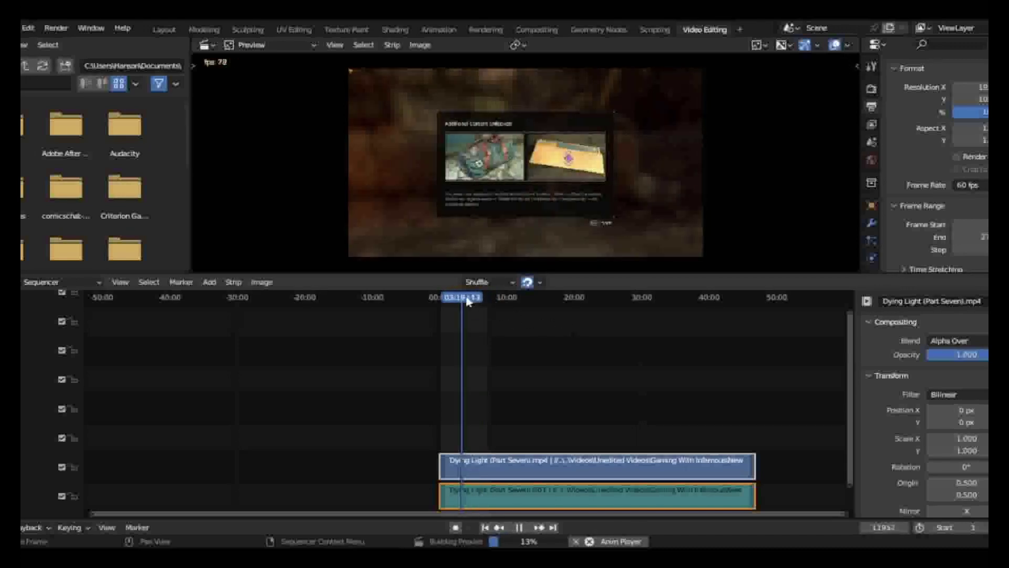
pyautogui.click(467, 298)
pyautogui.click(468, 298)
pyautogui.click(470, 297)
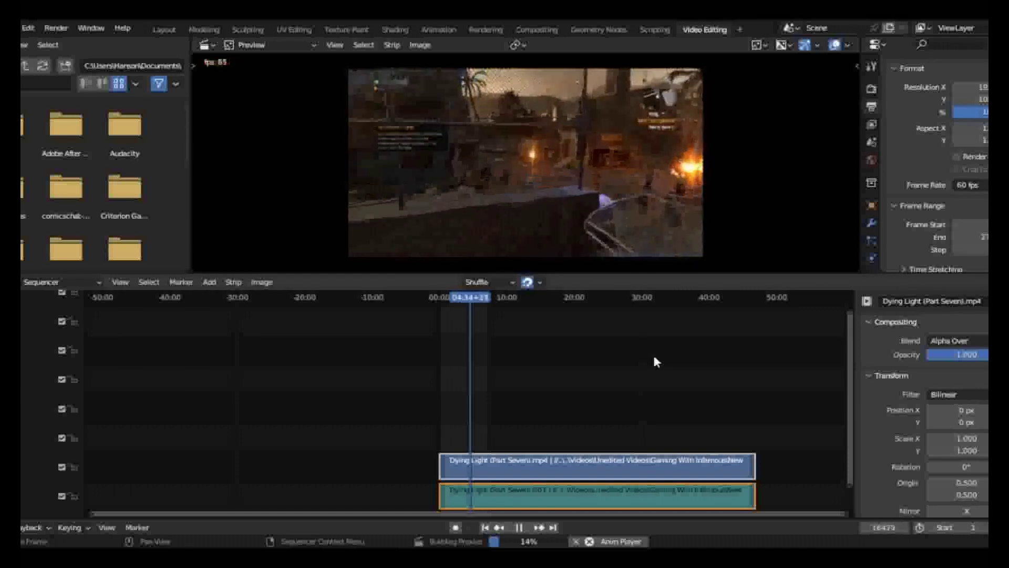
pyautogui.press('space')
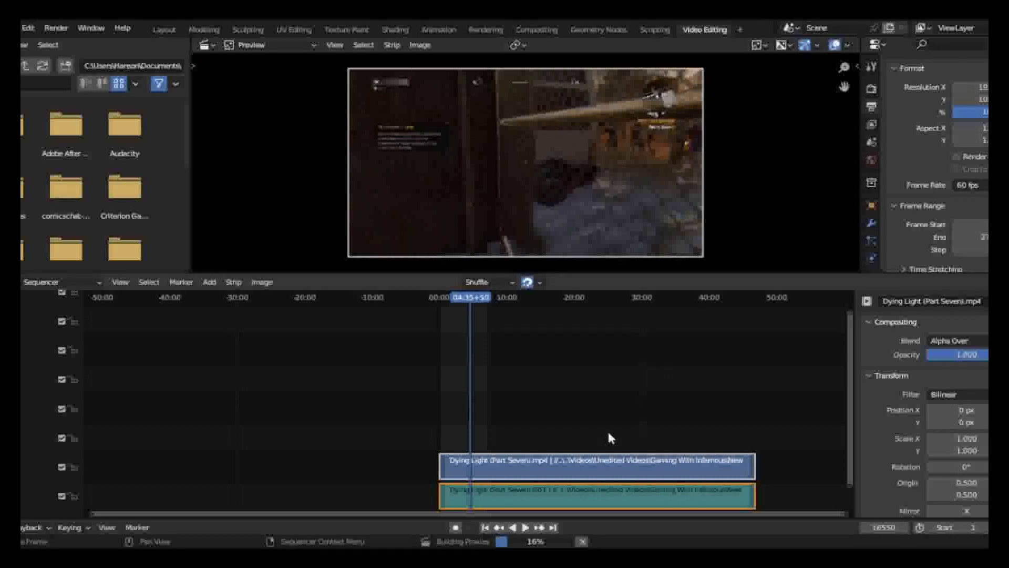
# Replace the Dying Light strips with the movie Paranormal Sightings0001-0052.mp4 and its sound, starting at the first frame
pyautogui.press('Delete')
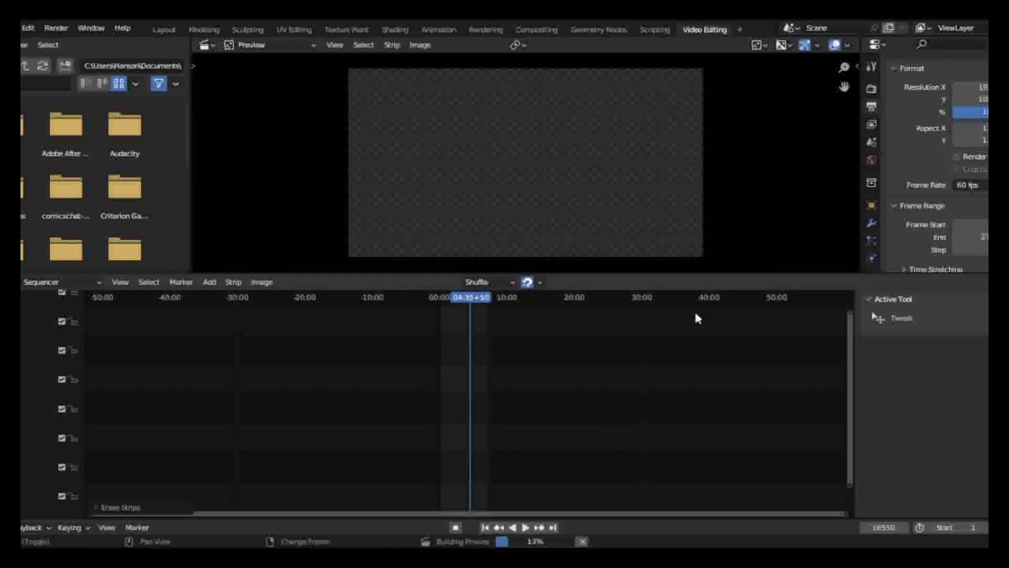
pyautogui.hotkey('shift', 'Left')
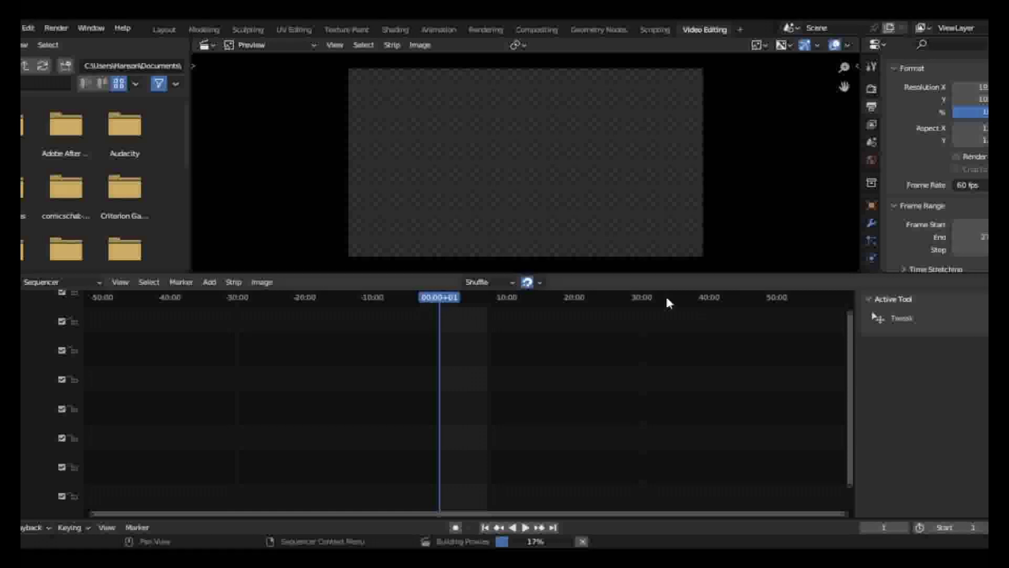
pyautogui.click(210, 282)
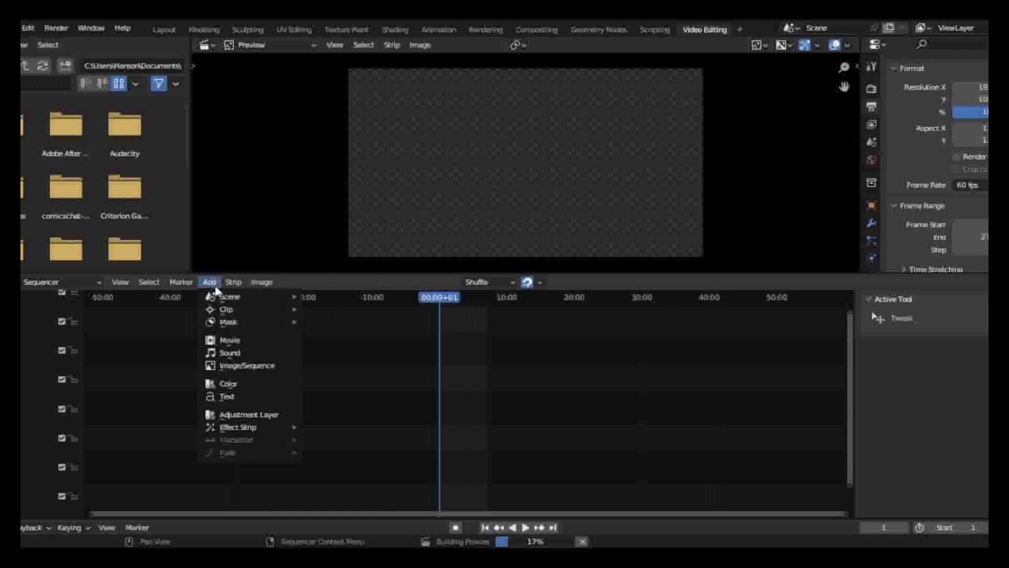
pyautogui.click(241, 340)
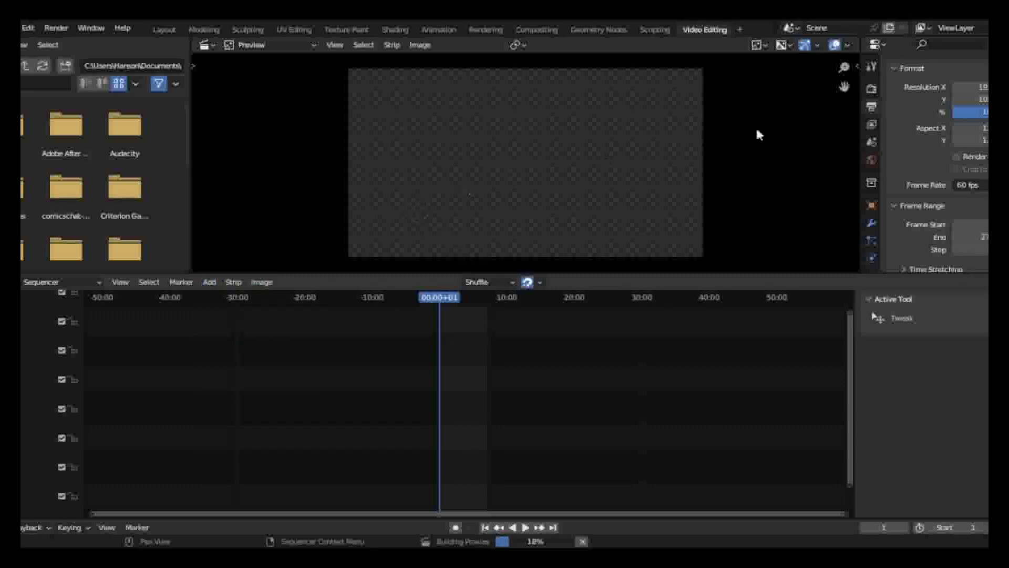
pyautogui.click(206, 282)
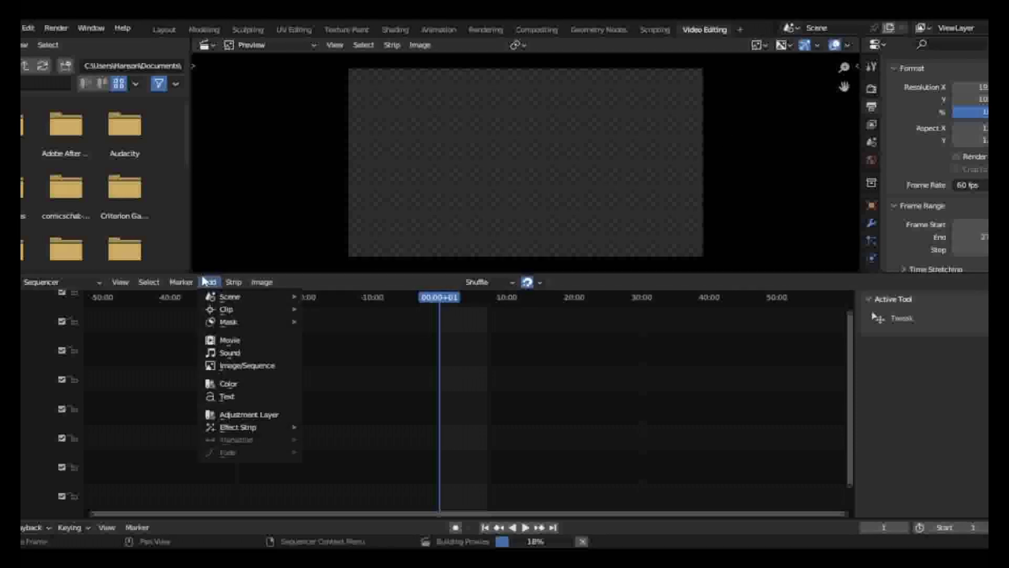
pyautogui.click(239, 340)
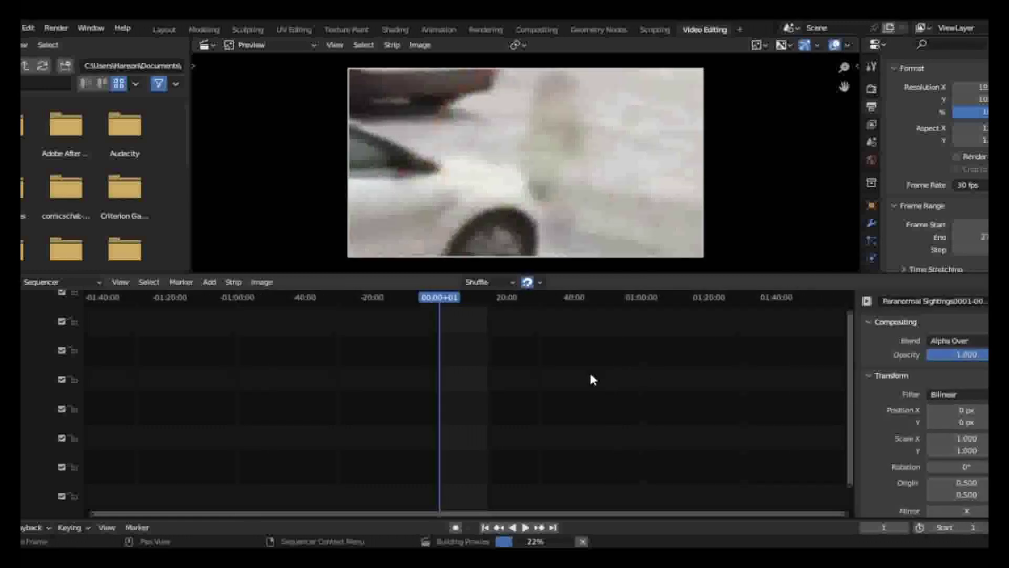
# Examine the short Paranormal Sightings video and sound strips close up at the start of the timeline
pyautogui.scroll(7, 590, 375)
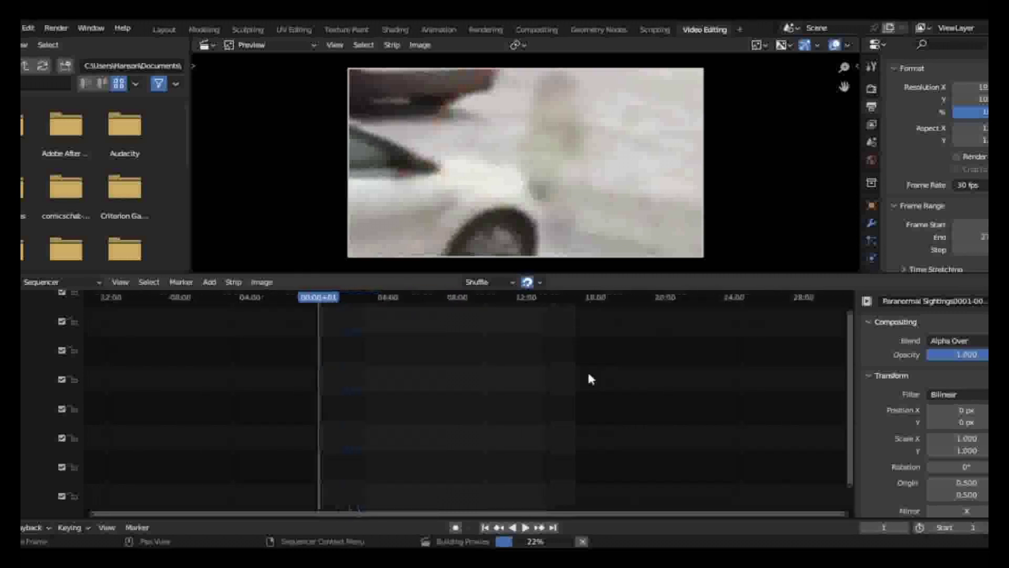
pyautogui.scroll(5, 589, 375)
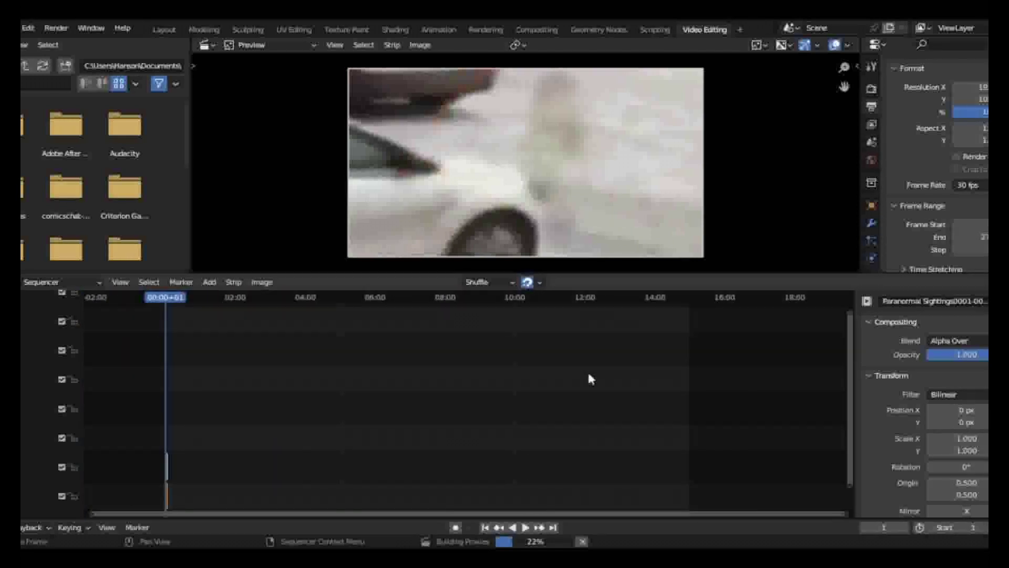
pyautogui.scroll(-3, 589, 375)
pyautogui.scroll(2, 429, 401)
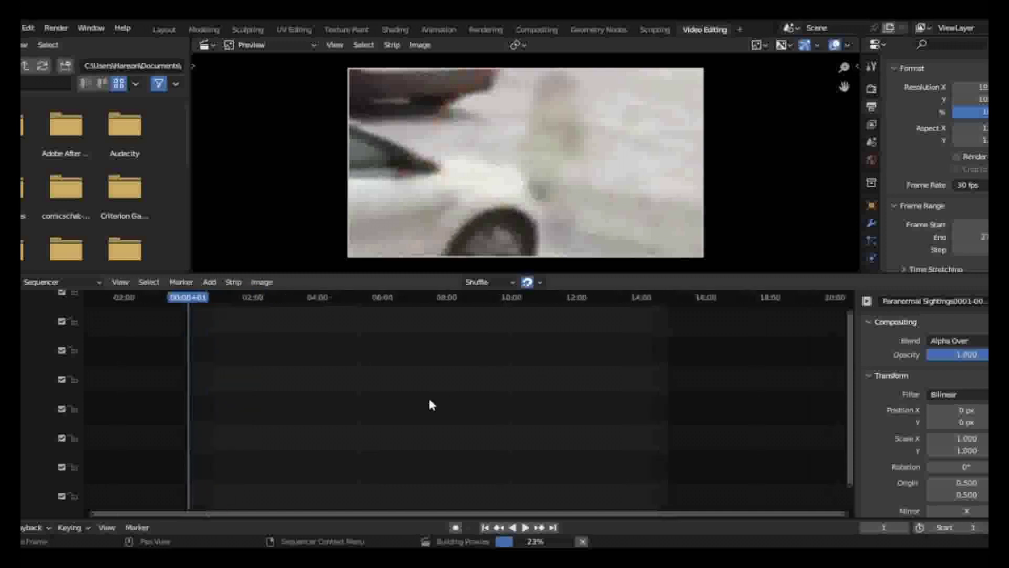
pyautogui.scroll(2, 430, 403)
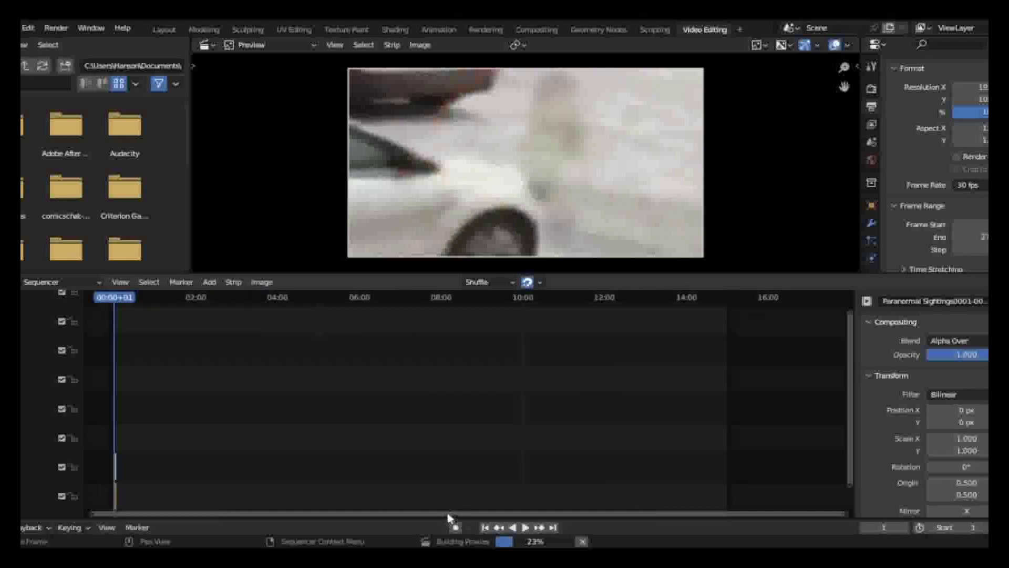
pyautogui.moveTo(449, 517); pyautogui.dragTo(234, 499)
pyautogui.scroll(3, 408, 447)
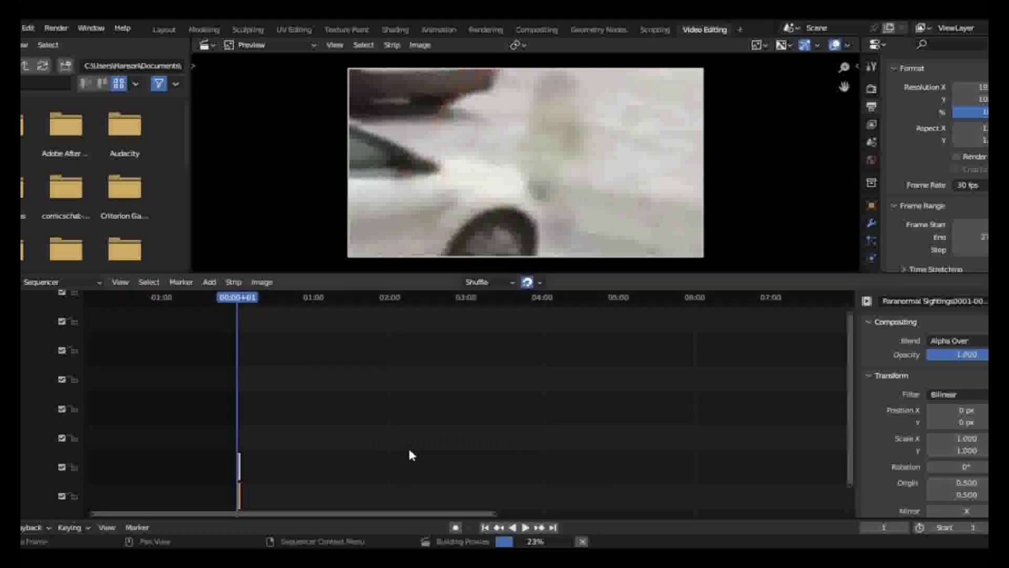
pyautogui.scroll(3, 410, 452)
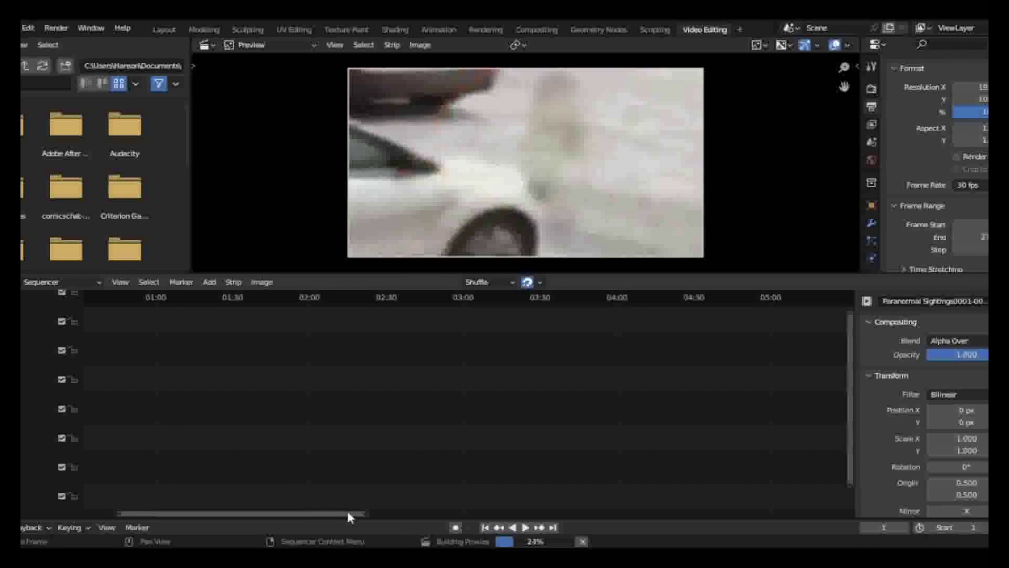
pyautogui.moveTo(348, 517); pyautogui.dragTo(245, 513)
pyautogui.scroll(2, 408, 468)
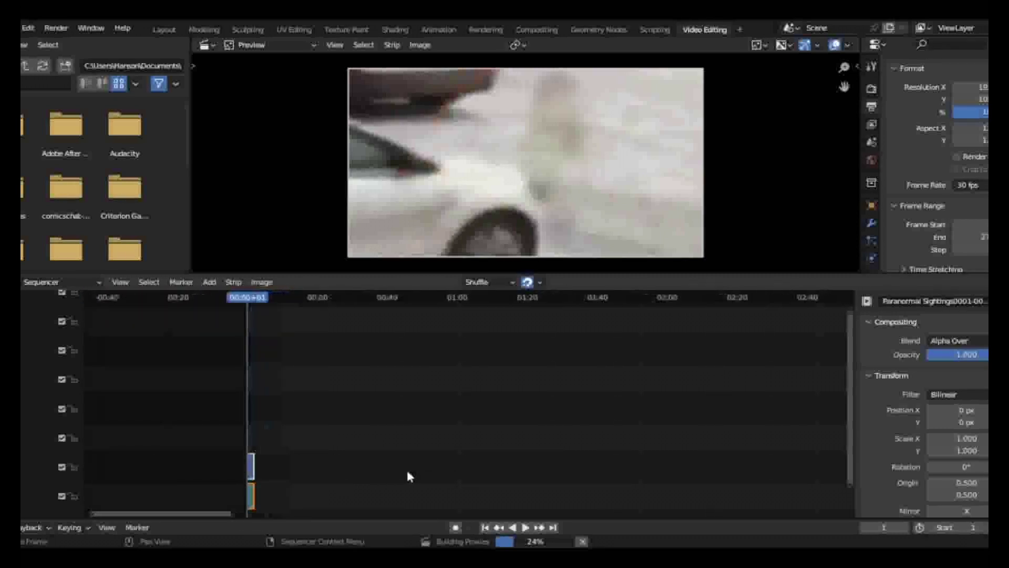
pyautogui.scroll(2, 410, 475)
pyautogui.moveTo(204, 514); pyautogui.dragTo(98, 512)
pyautogui.scroll(9, 630, 476)
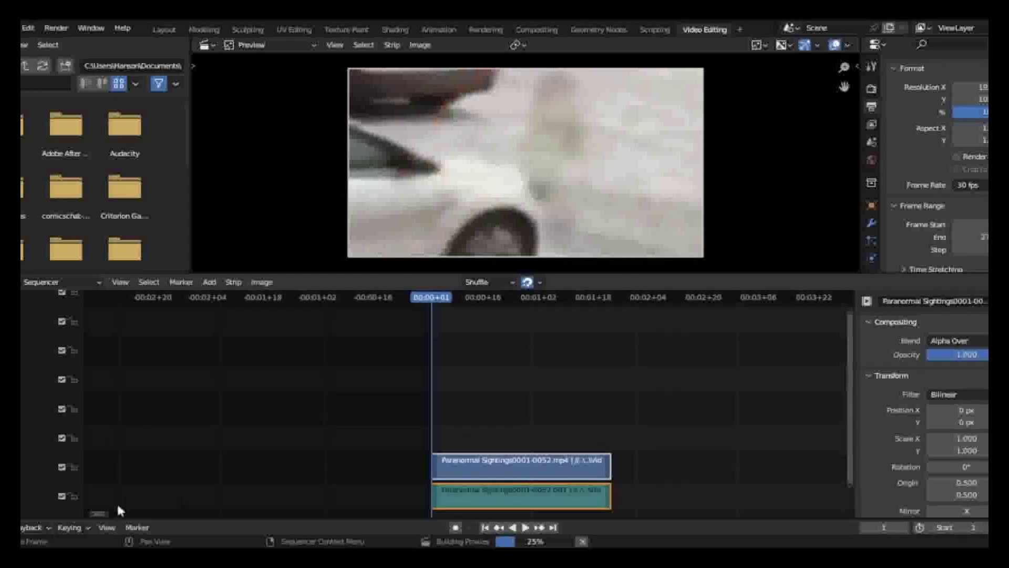
pyautogui.moveTo(107, 513)
pyautogui.mouseDown()
pyautogui.moveTo(120, 514)
pyautogui.moveTo(109, 513)
pyautogui.mouseUp()
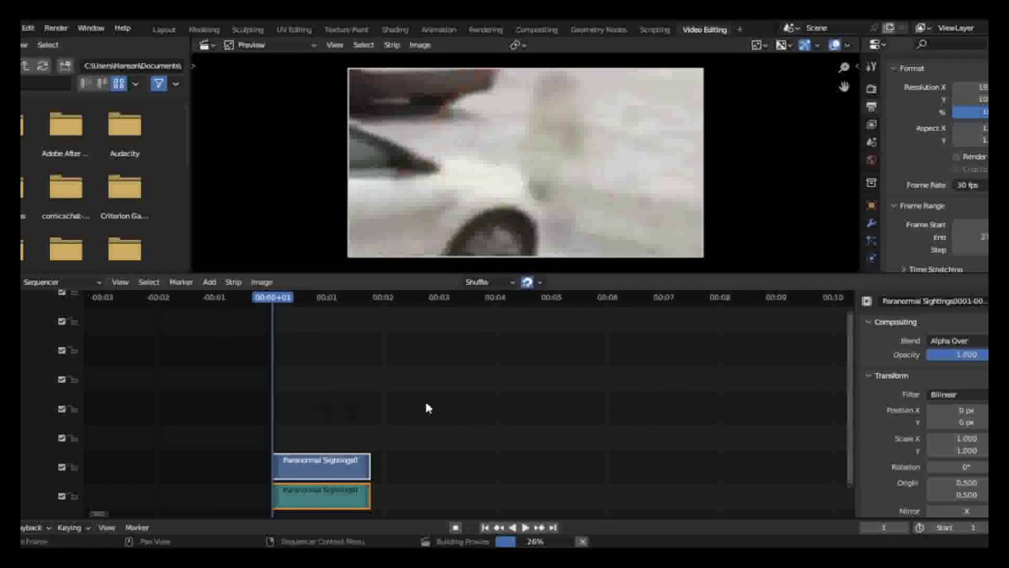
# Set the output frame rate to 60 fps and select the Paranormal Sightings video and sound strips in turn to compare their lengths
pyautogui.click(970, 185)
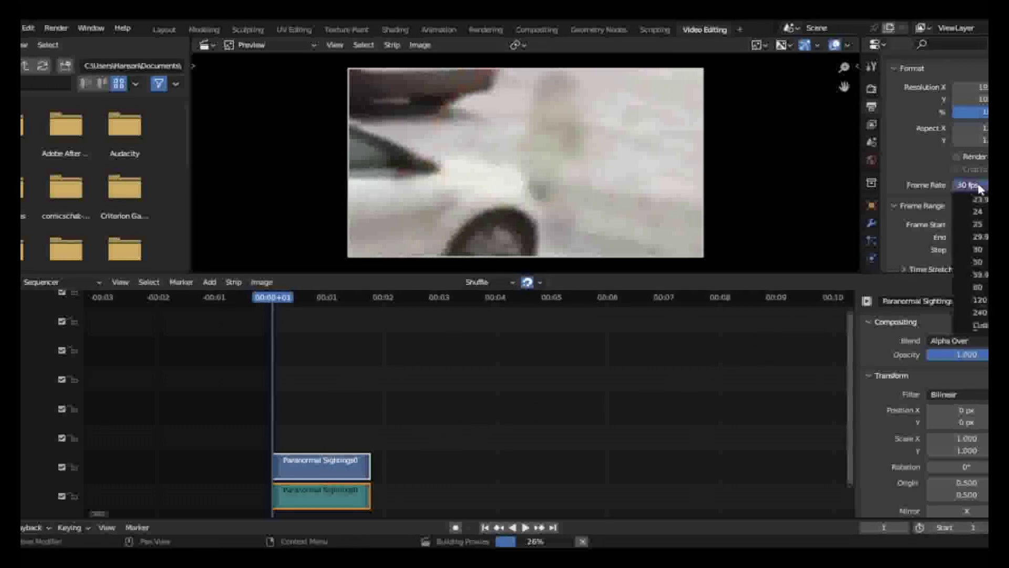
pyautogui.click(980, 287)
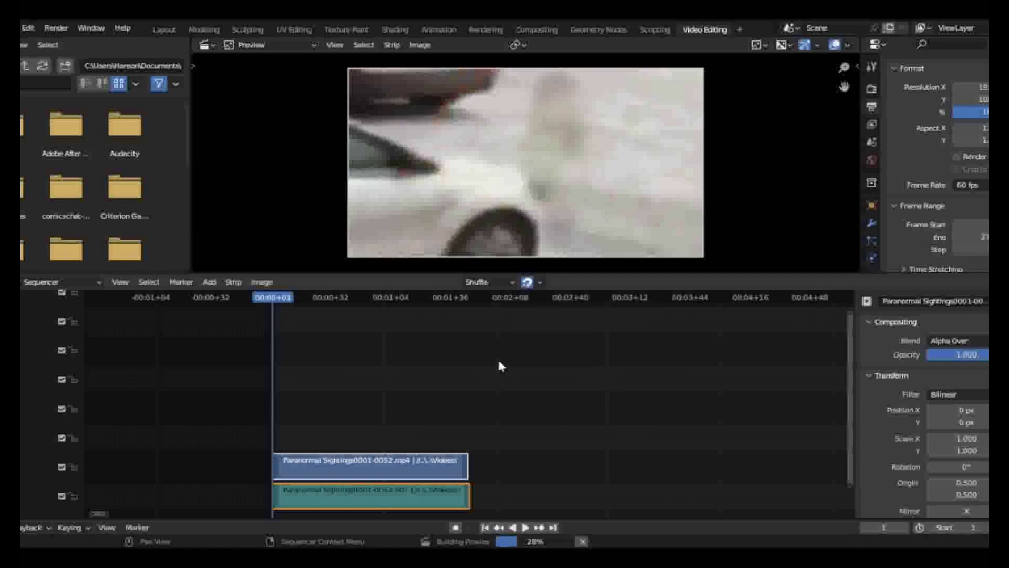
pyautogui.click(361, 468)
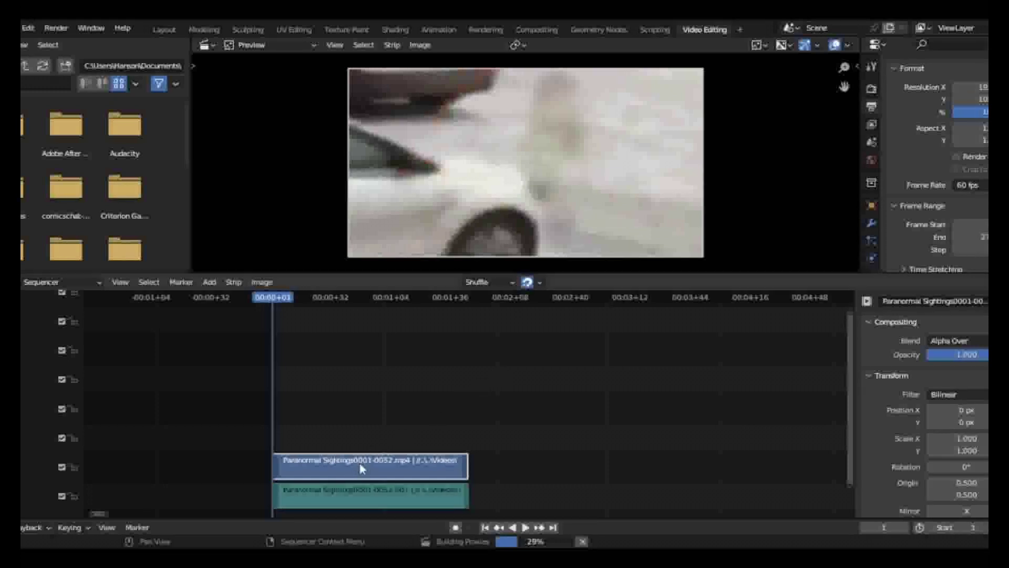
pyautogui.click(208, 282)
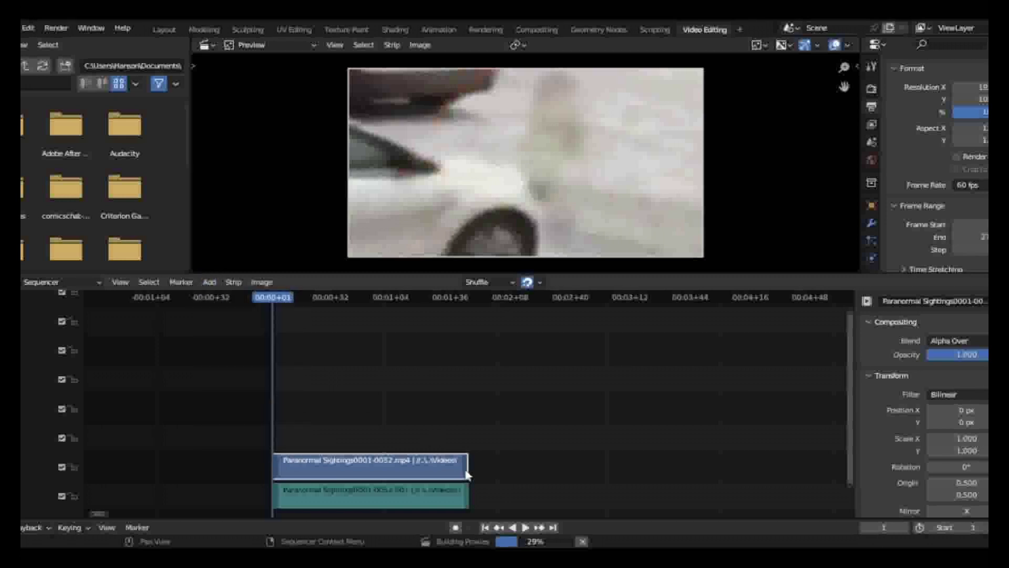
pyautogui.click(426, 499)
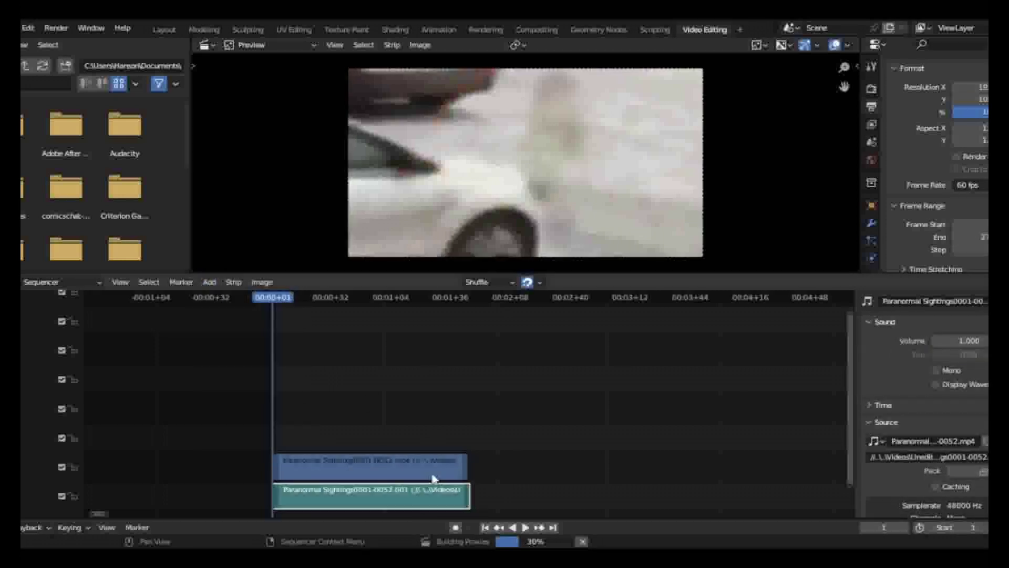
pyautogui.click(435, 478)
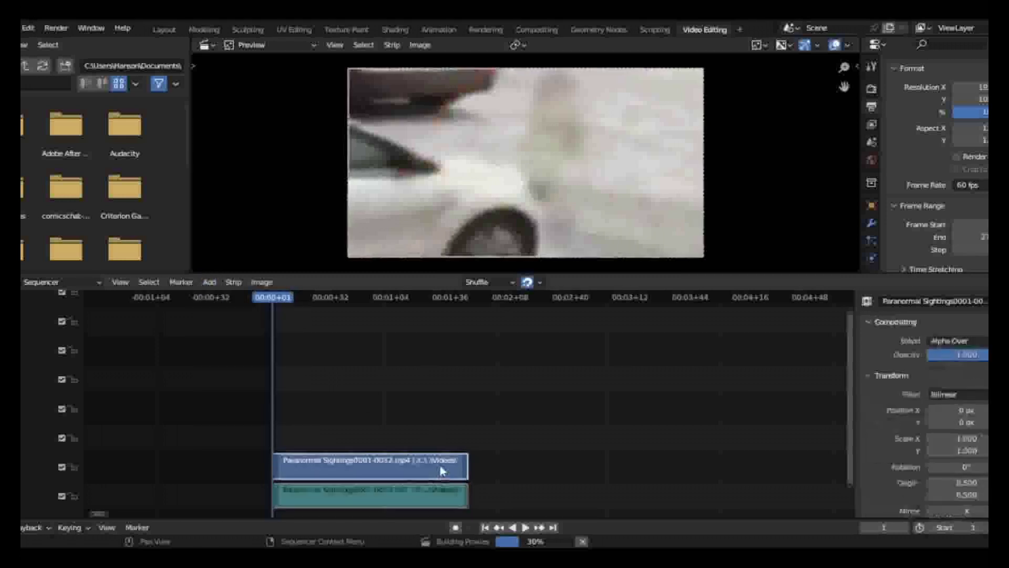
# Add a Speed Control effect strip to the Paranormal Sightings video and select the video, sound and speed strips in turn
pyautogui.click(210, 284)
pyautogui.moveTo(232, 430)
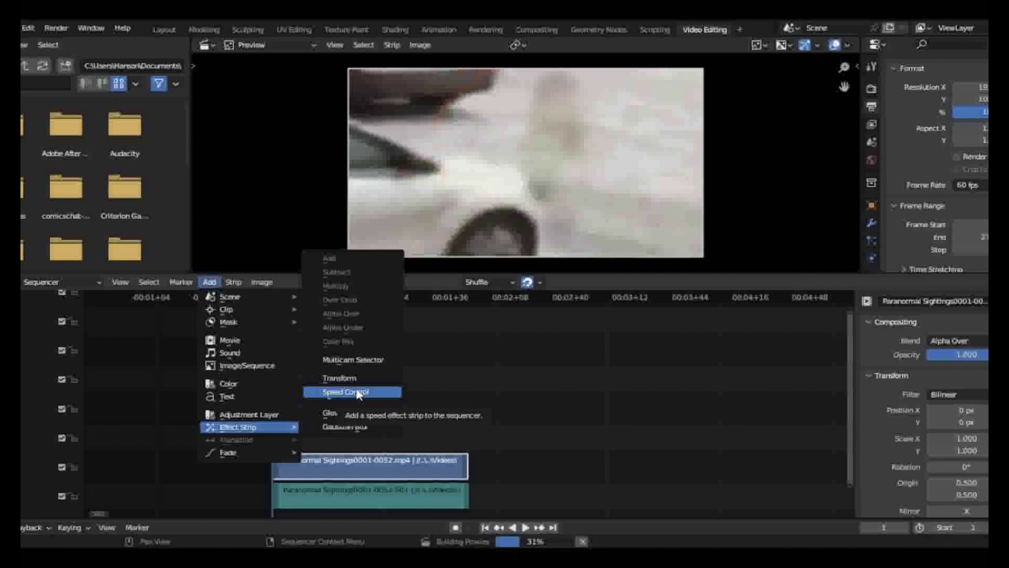
pyautogui.click(358, 393)
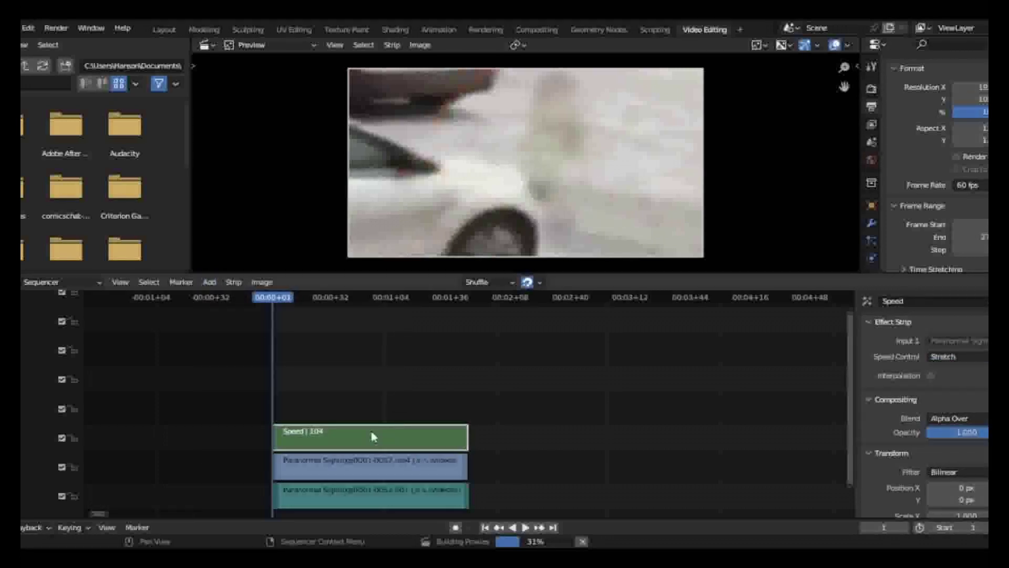
pyautogui.click(361, 466)
pyautogui.click(350, 500)
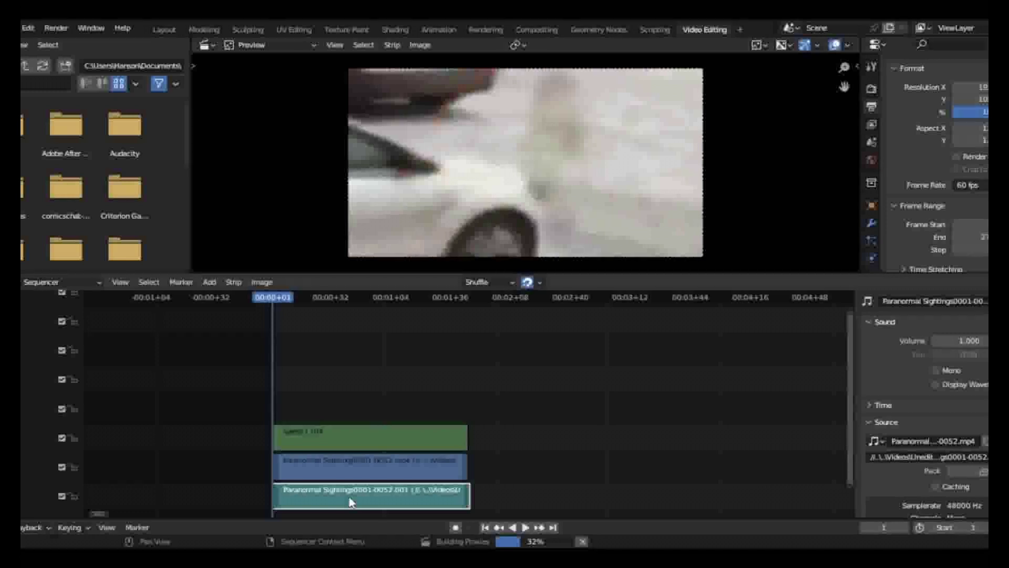
pyautogui.click(369, 439)
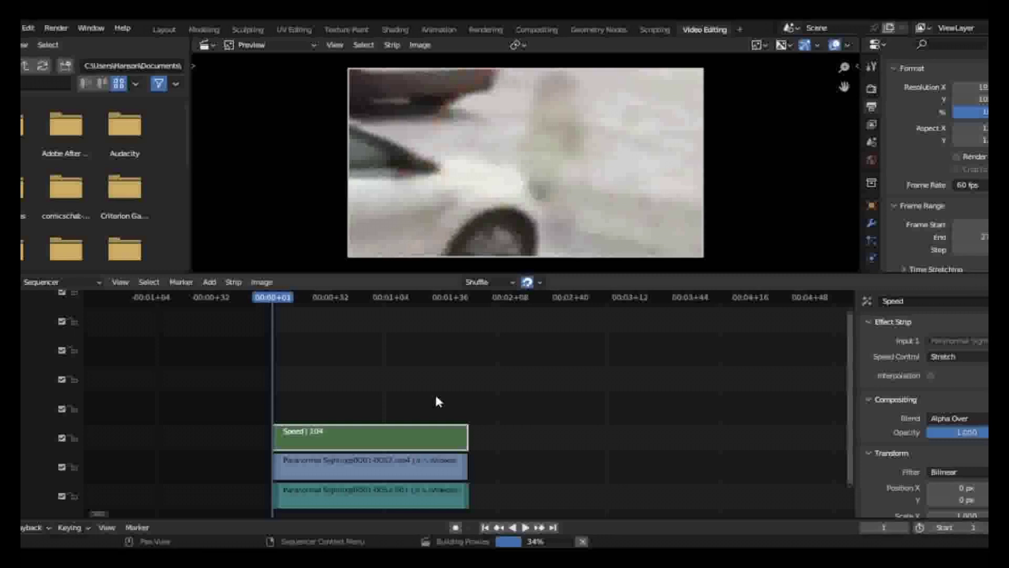
# Play back the Paranormal Sightings strips with the speed effect and return the playhead to the first frame
pyautogui.press('space')
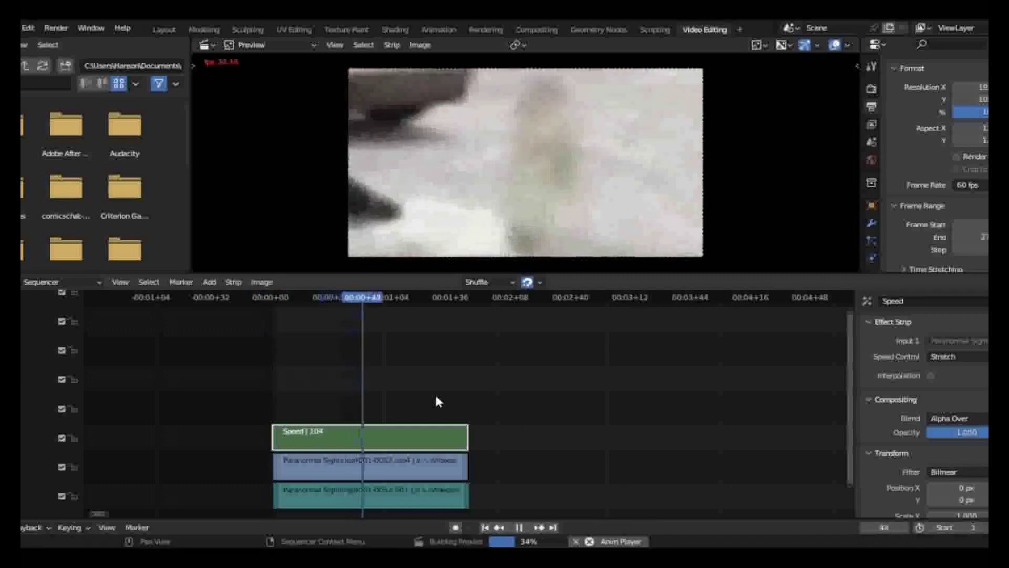
pyautogui.press('space')
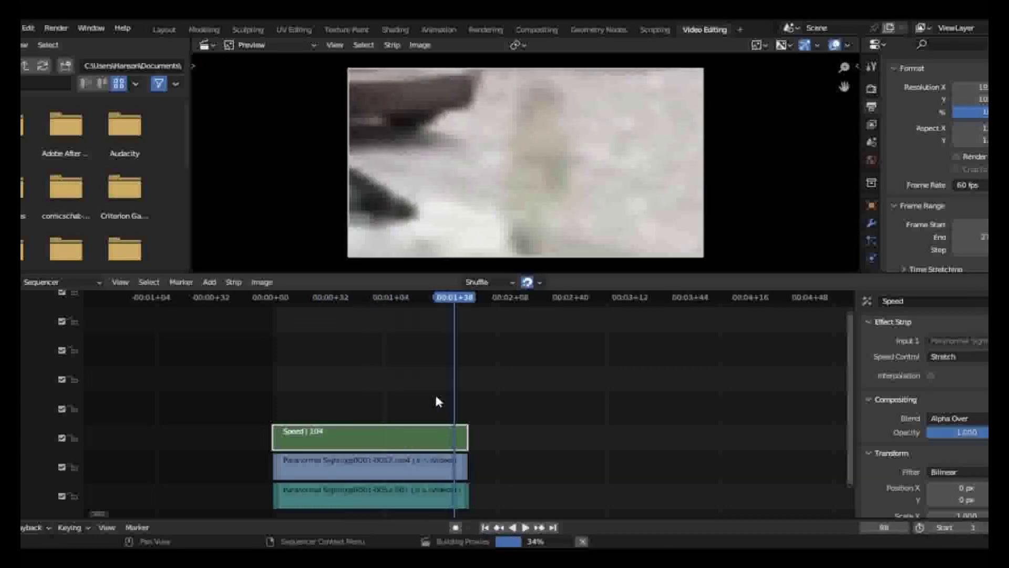
pyautogui.hotkey('shift', 'Left')
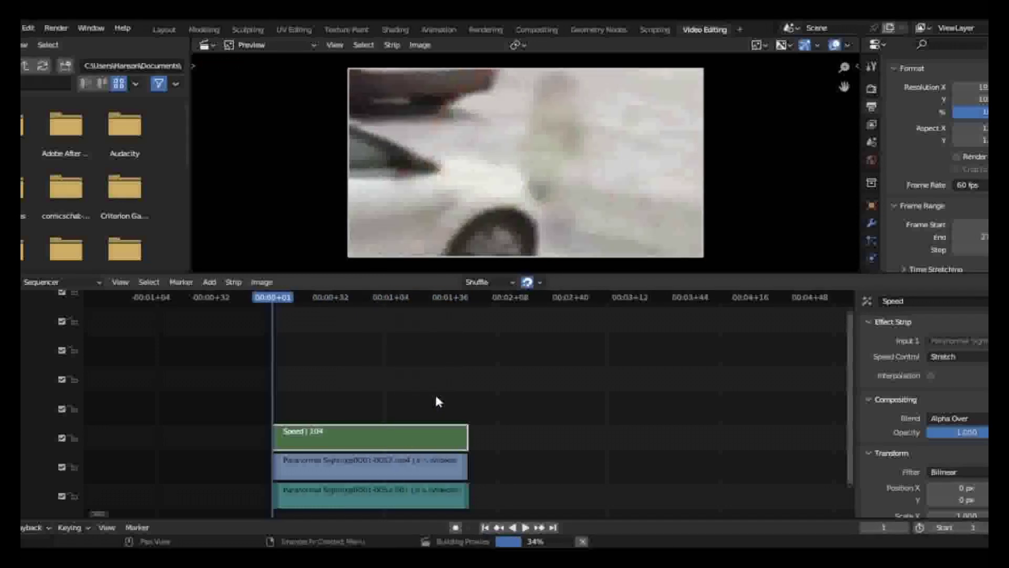
# Replace the speed, video and sound strips with the movie Saints Row 2.mp4 and its sound, starting at the first frame
pyautogui.moveTo(388, 392); pyautogui.dragTo(424, 505)
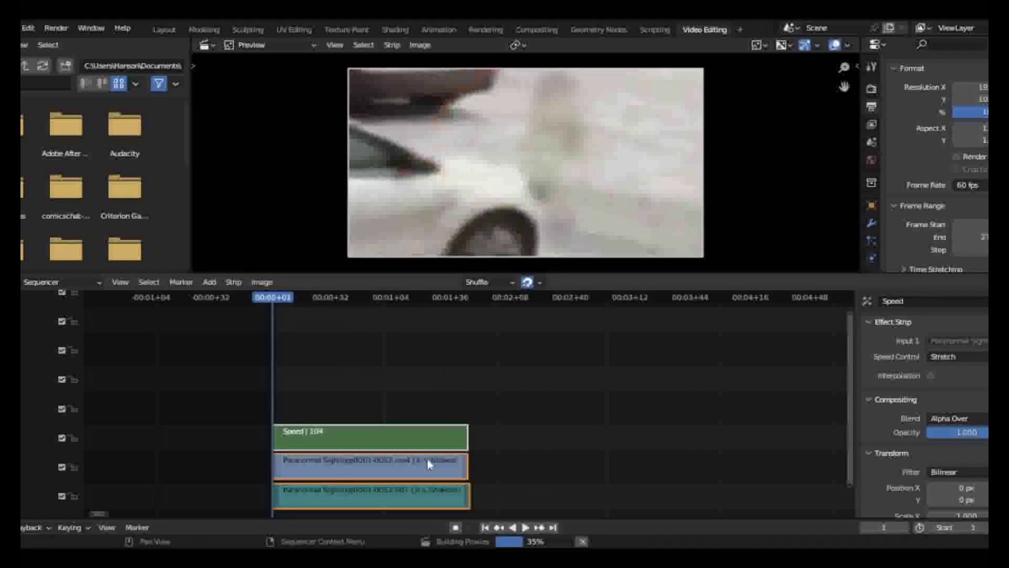
pyautogui.press('Delete')
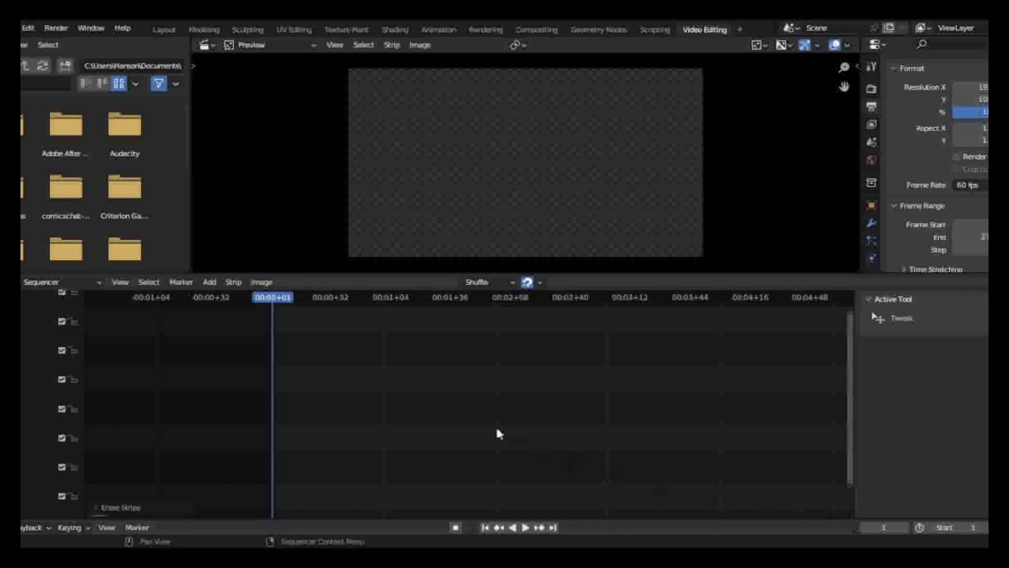
pyautogui.click(209, 283)
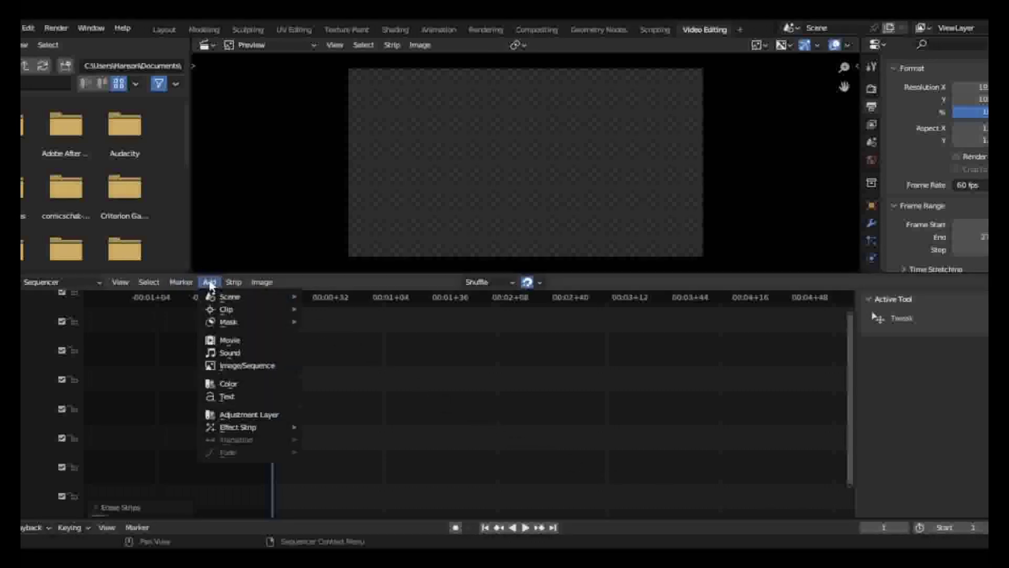
pyautogui.click(210, 284)
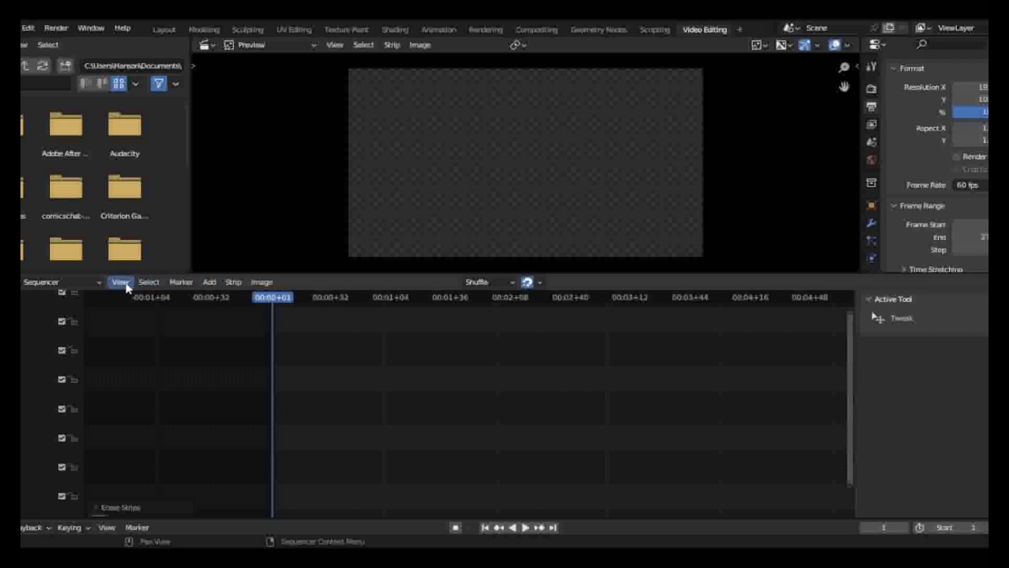
pyautogui.click(209, 284)
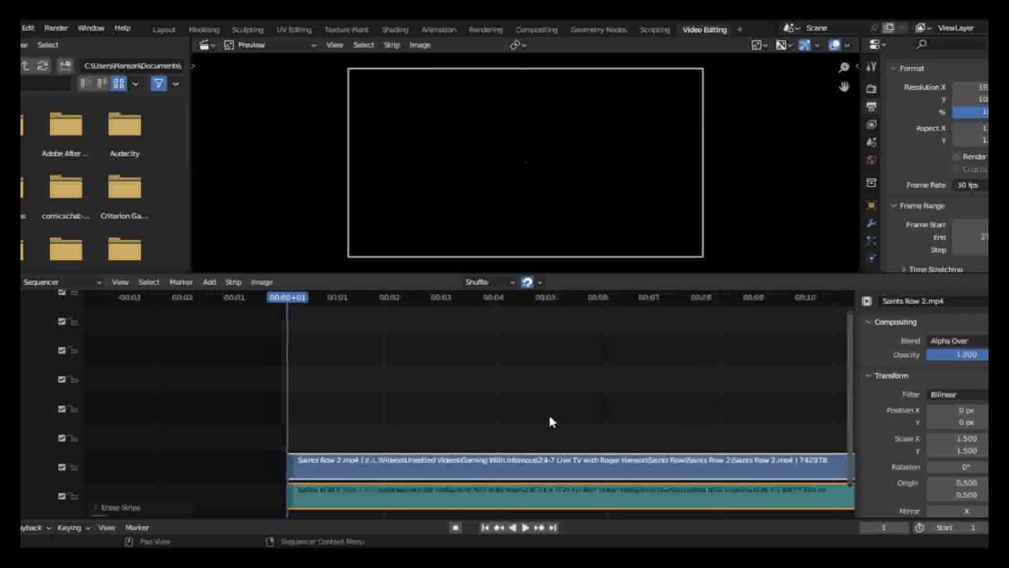
# Examine the Saints Row 2 video and sound strips over their full length and compare where they end
pyautogui.scroll(-7, 549, 416)
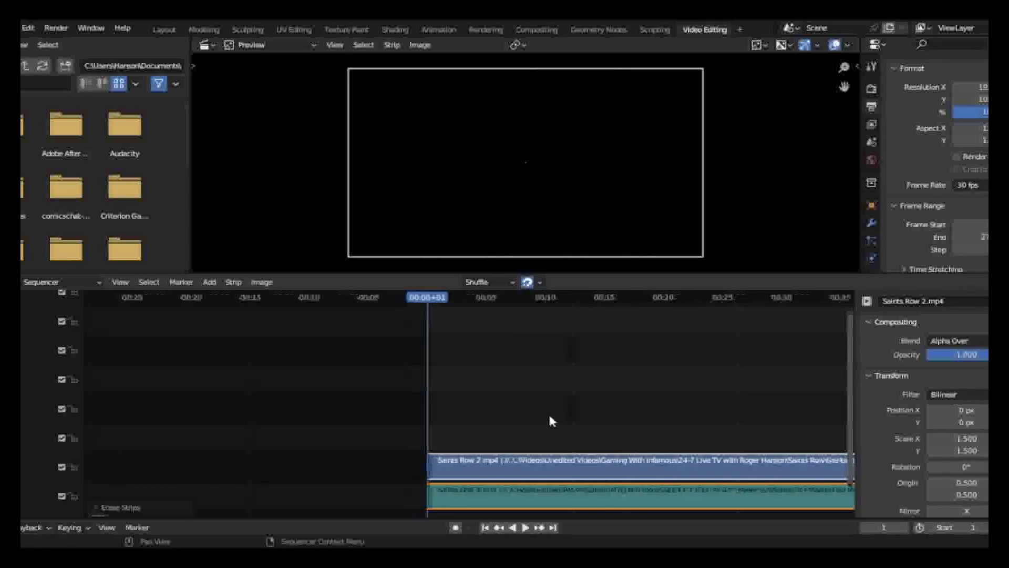
pyautogui.scroll(-6, 549, 416)
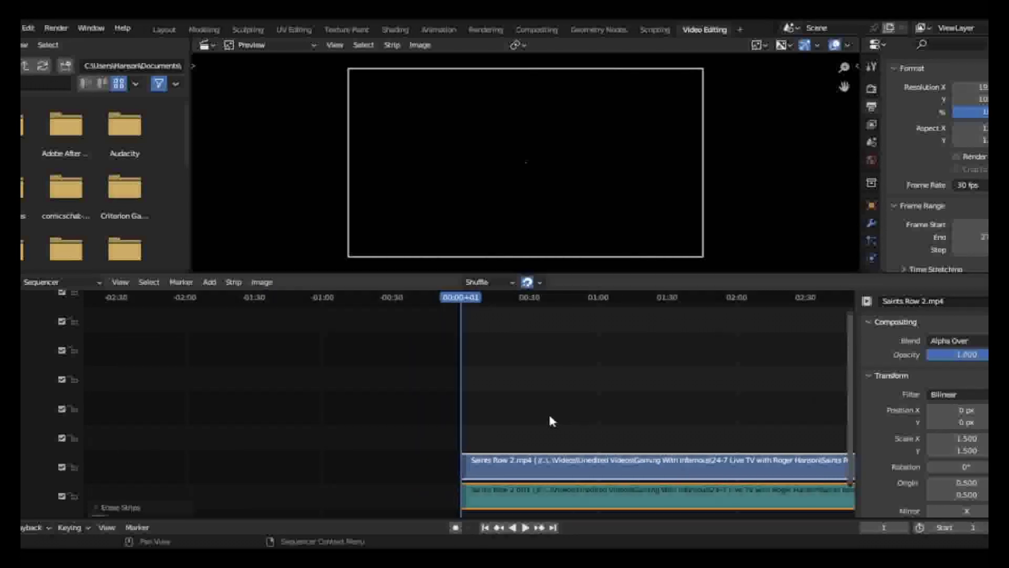
pyautogui.scroll(-6, 550, 416)
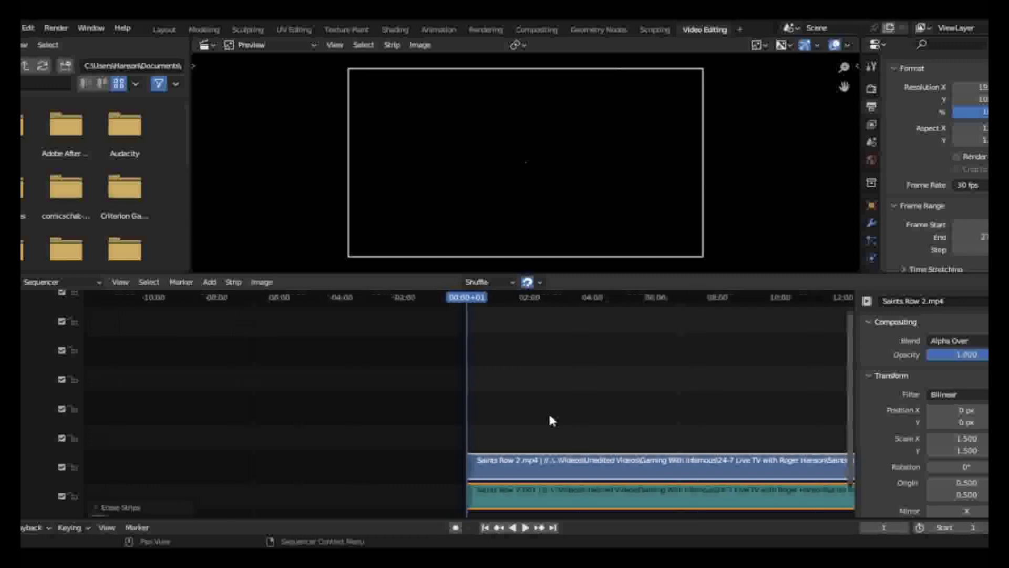
pyautogui.scroll(-4, 550, 416)
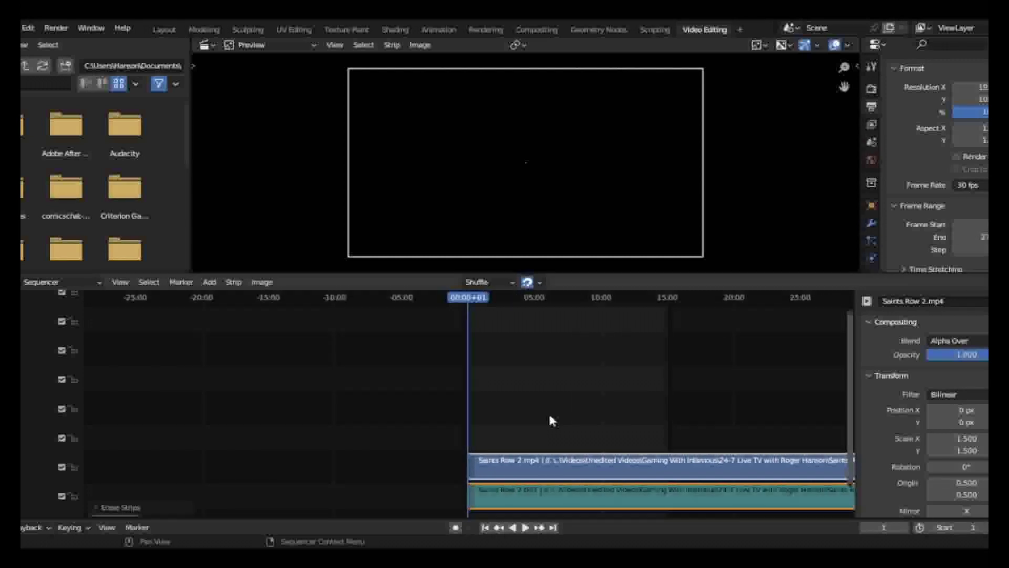
pyautogui.scroll(-2, 551, 420)
pyautogui.scroll(-4, 550, 418)
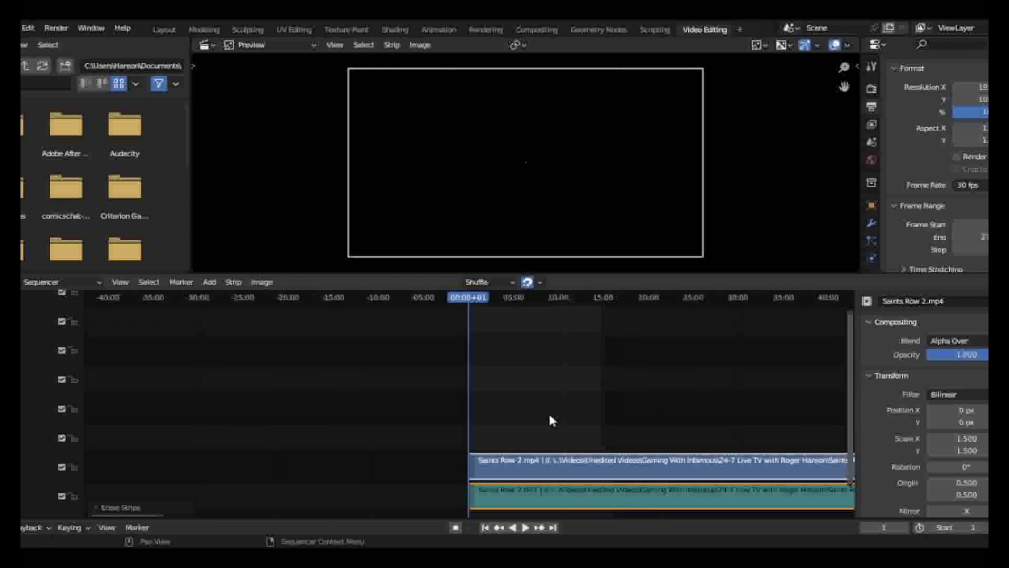
pyautogui.scroll(-5, 551, 420)
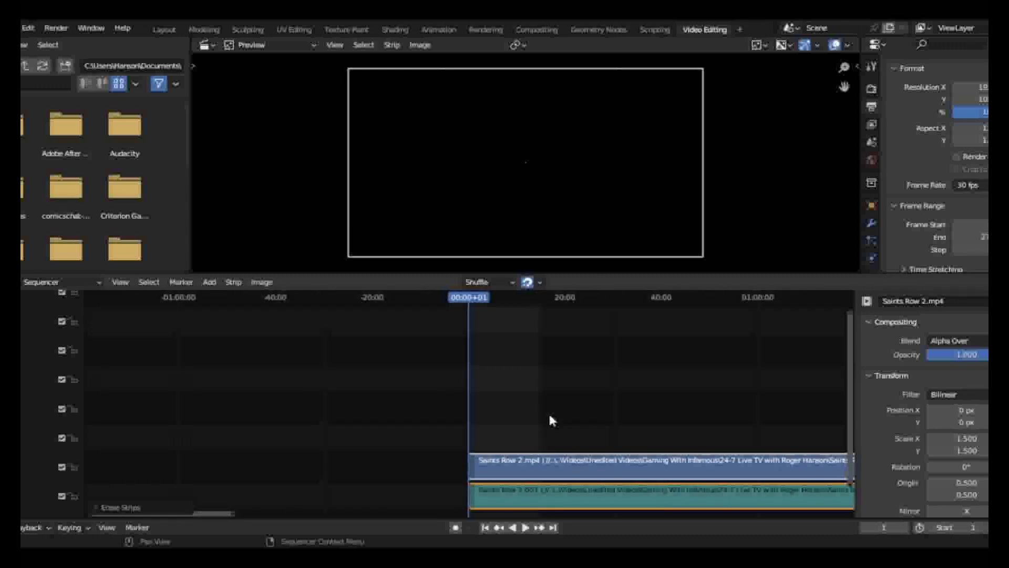
pyautogui.scroll(-4, 551, 419)
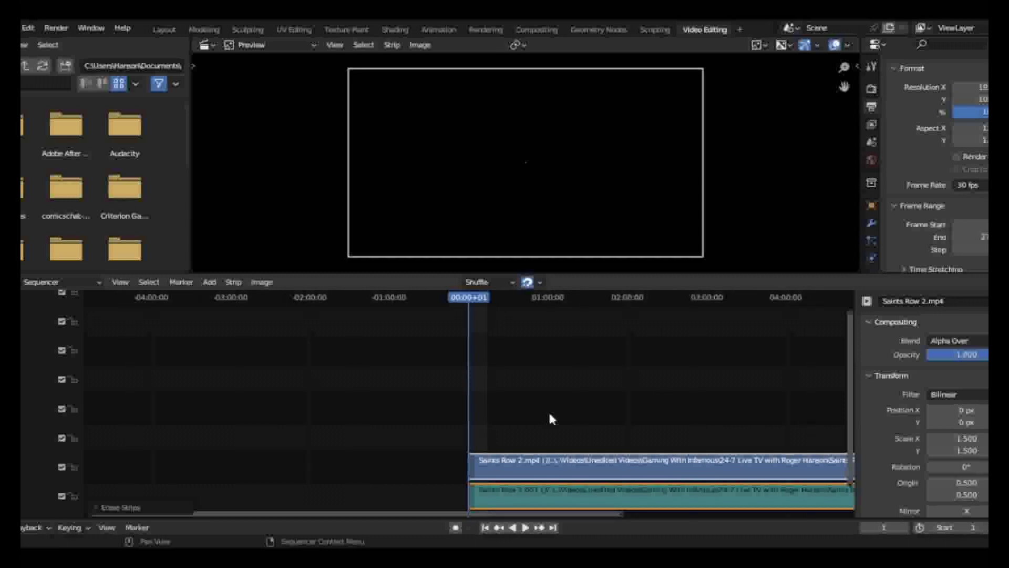
pyautogui.moveTo(621, 513)
pyautogui.mouseDown()
pyautogui.moveTo(651, 512)
pyautogui.moveTo(614, 515)
pyautogui.mouseUp()
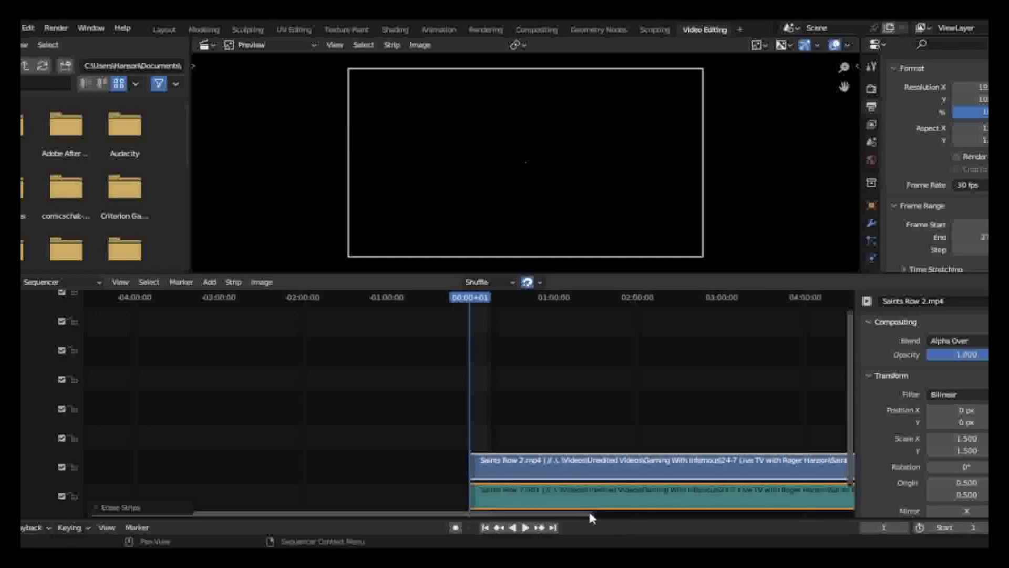
pyautogui.moveTo(593, 516); pyautogui.dragTo(878, 505)
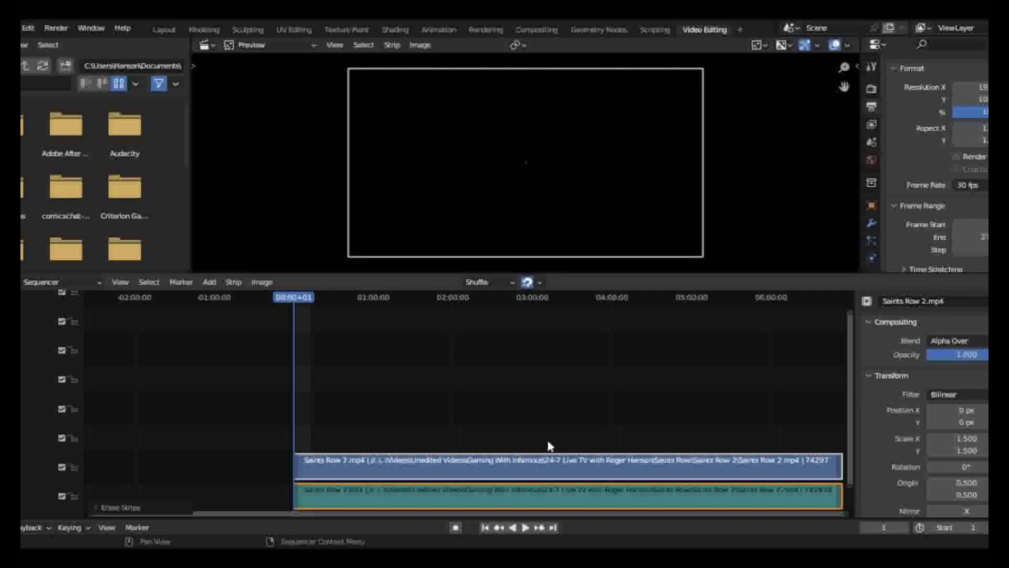
pyautogui.press('s')
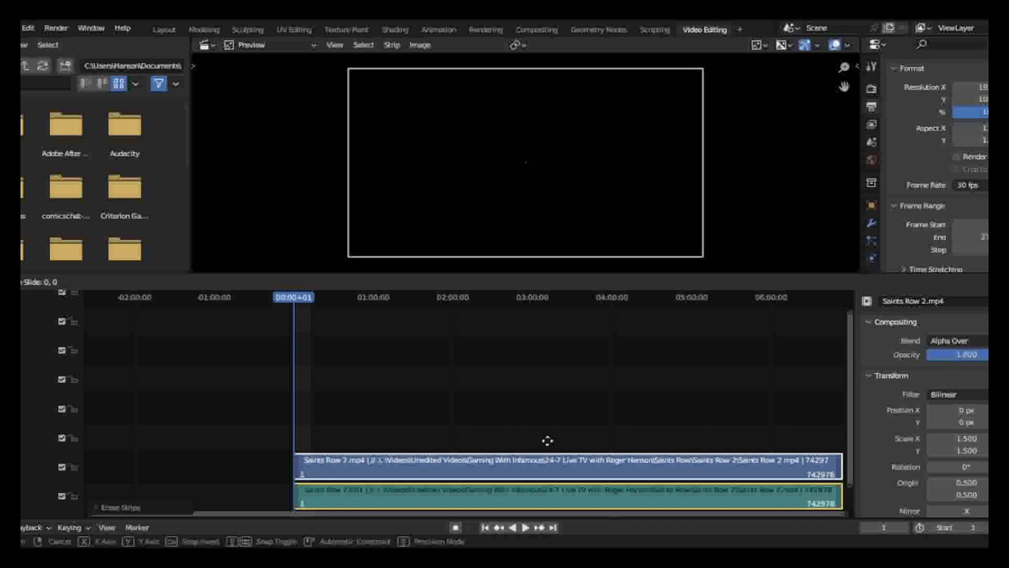
pyautogui.click(549, 442)
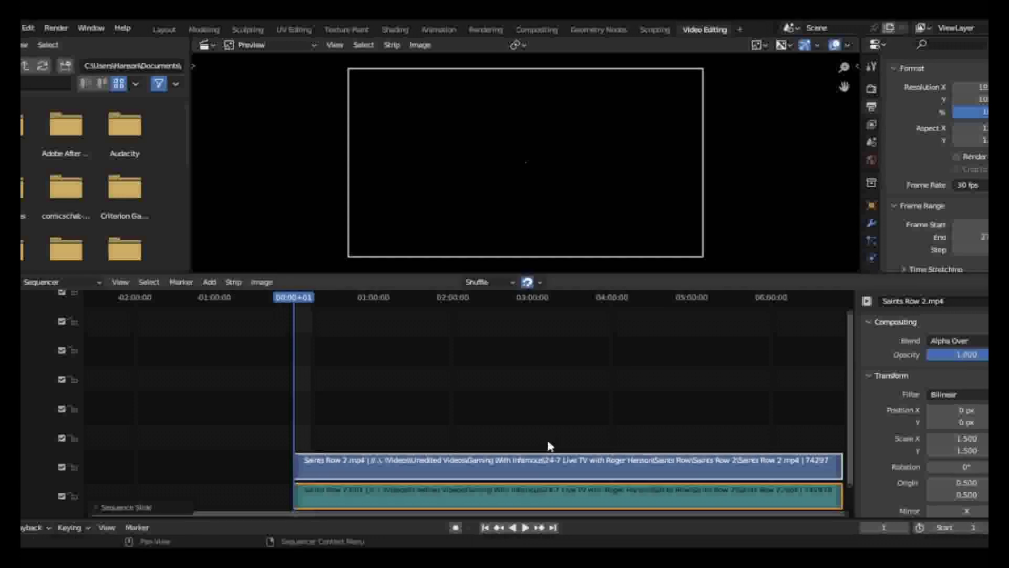
# Inspect the middle, start and end of the Saints Row 2 strips close up, finishing with an overview of both strips
pyautogui.scroll(1, 548, 447)
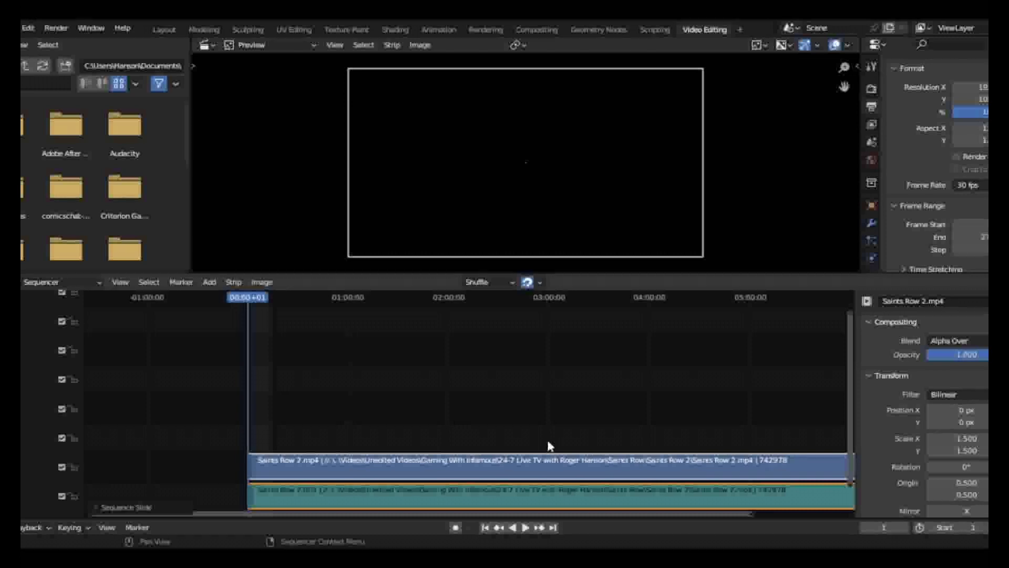
pyautogui.scroll(-1, 547, 444)
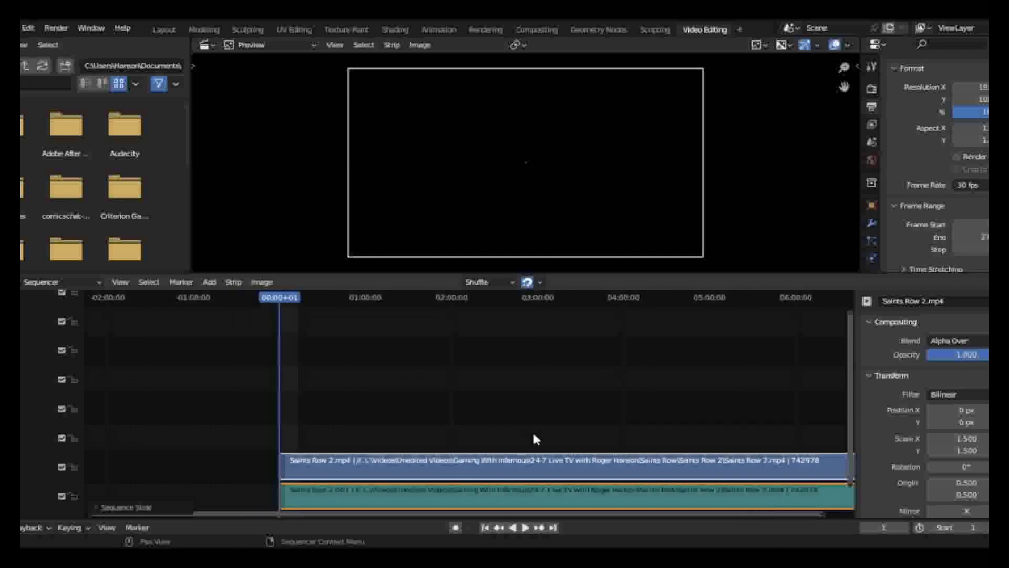
pyautogui.scroll(5, 533, 436)
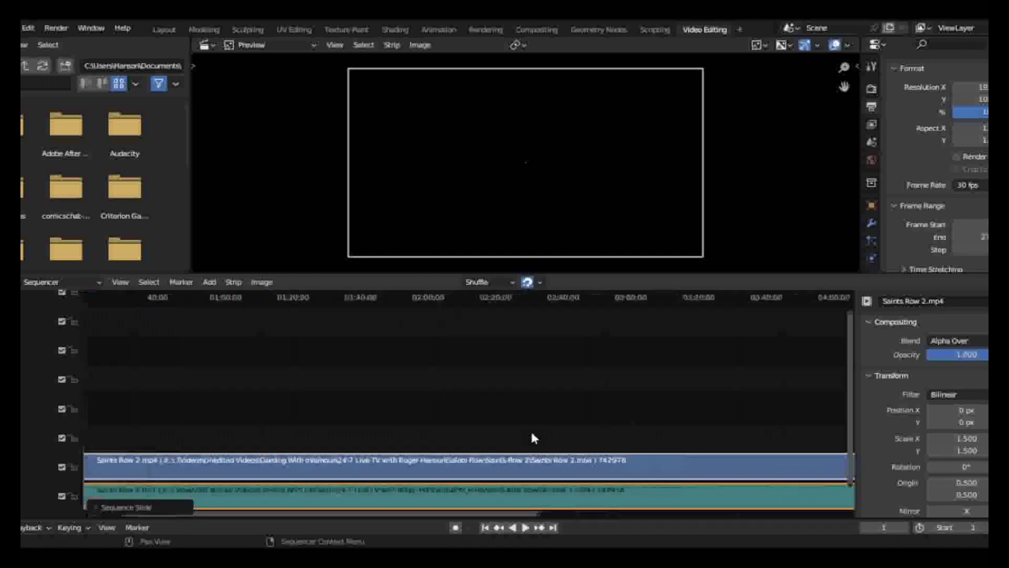
pyautogui.scroll(3, 483, 445)
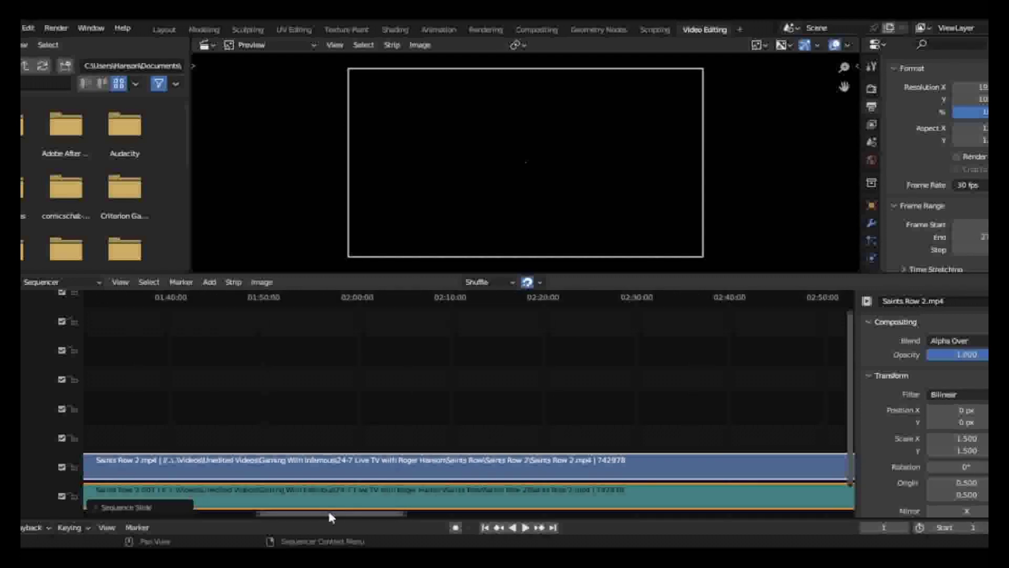
pyautogui.moveTo(331, 518); pyautogui.dragTo(106, 509)
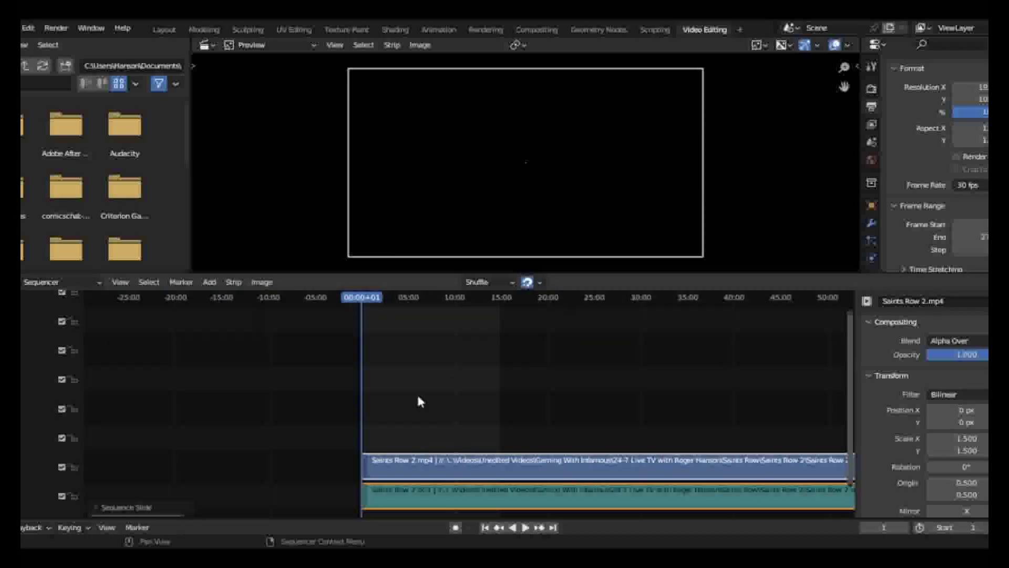
pyautogui.scroll(5, 419, 397)
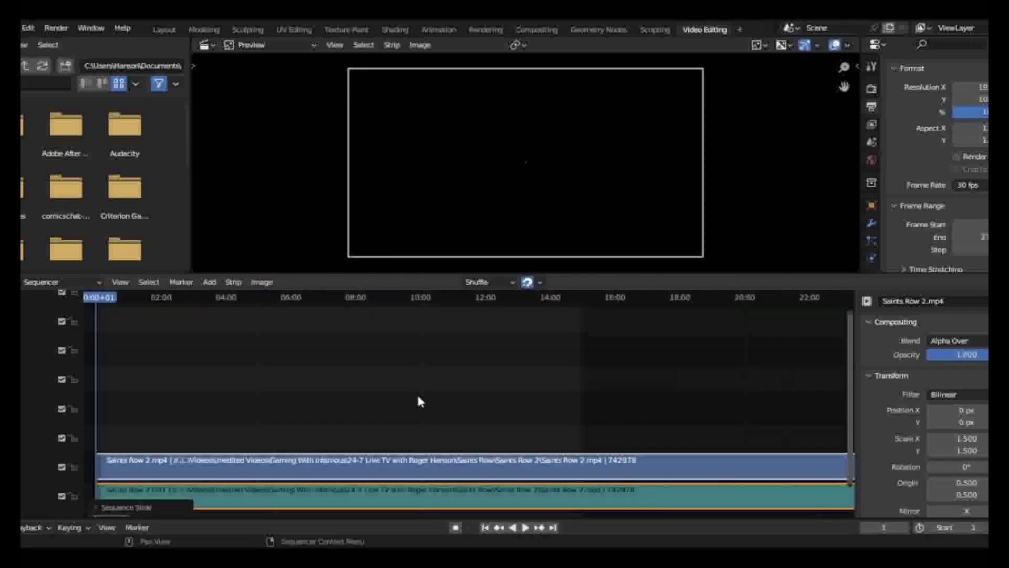
pyautogui.scroll(-2, 421, 401)
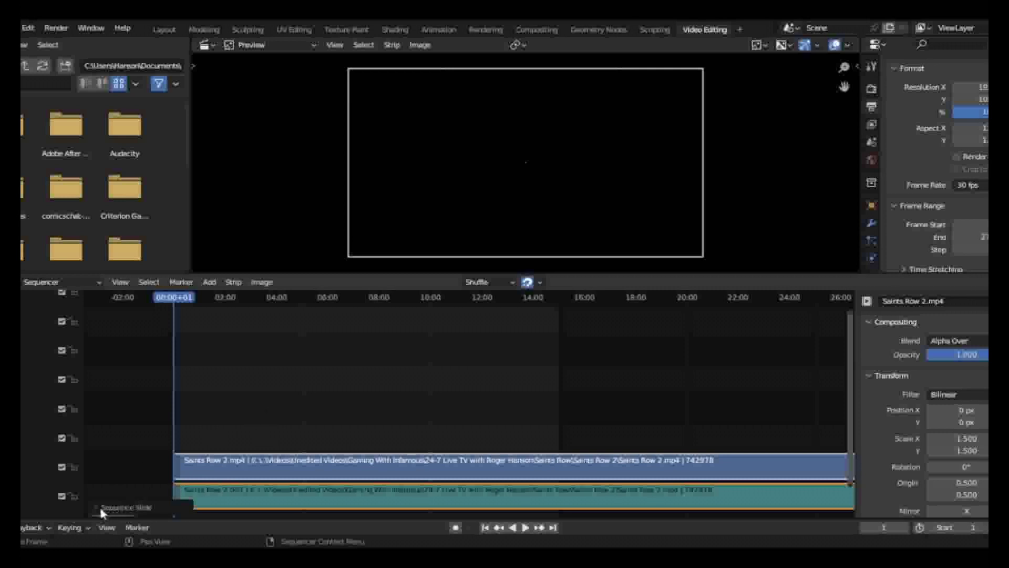
pyautogui.scroll(-3, 129, 471)
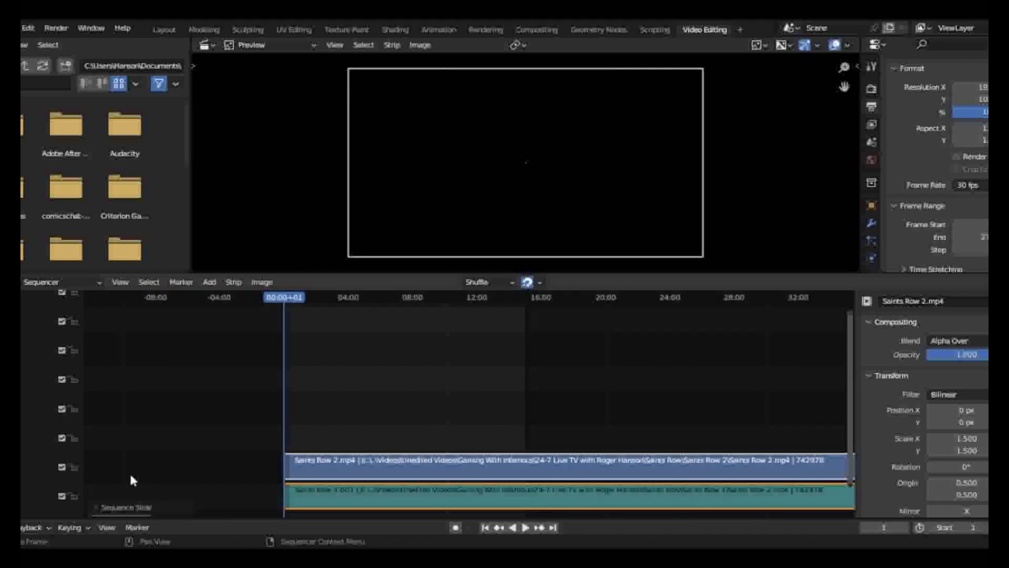
pyautogui.scroll(-6, 156, 468)
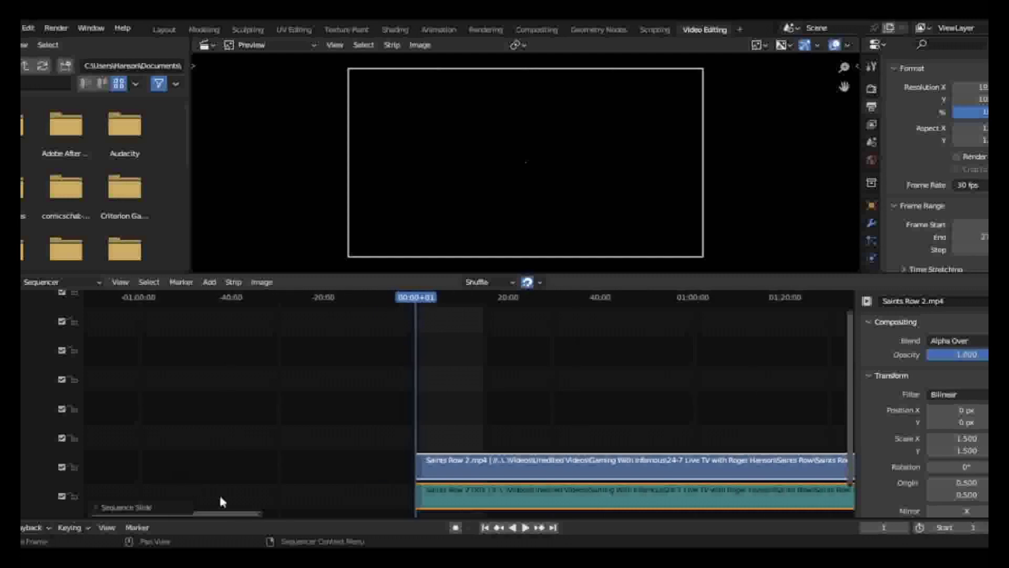
pyautogui.moveTo(254, 515); pyautogui.dragTo(861, 514)
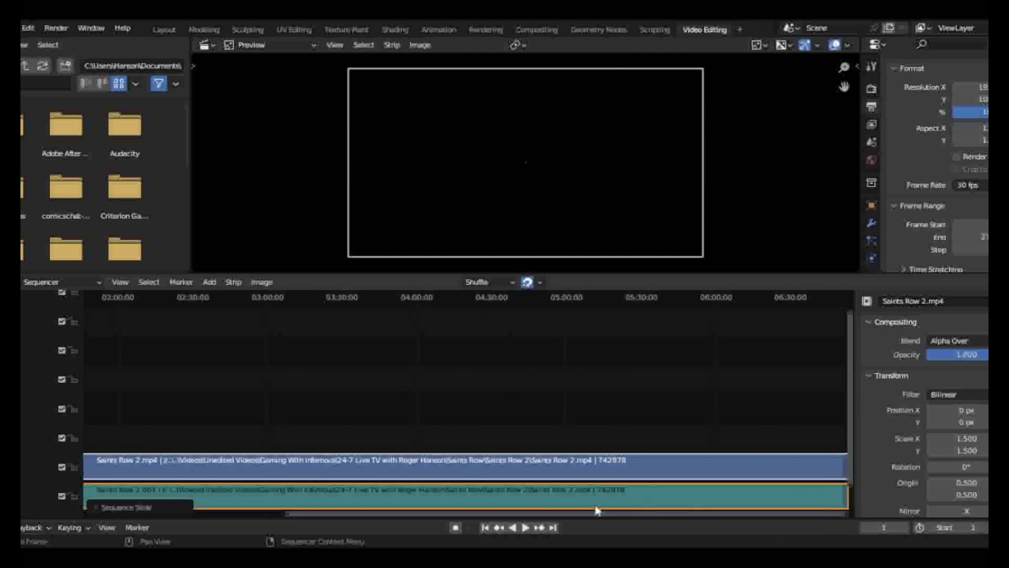
pyautogui.moveTo(291, 514); pyautogui.dragTo(87, 490)
pyautogui.press('Home')
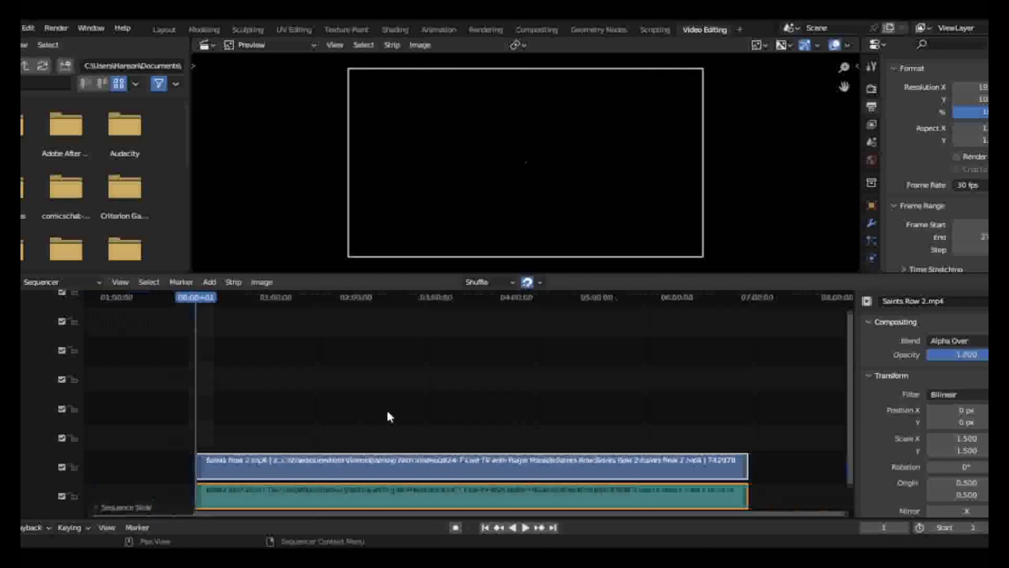
# Set the output frame rate to 60 fps and examine how far the Saints Row 2 strips extend along the timeline
pyautogui.click(972, 185)
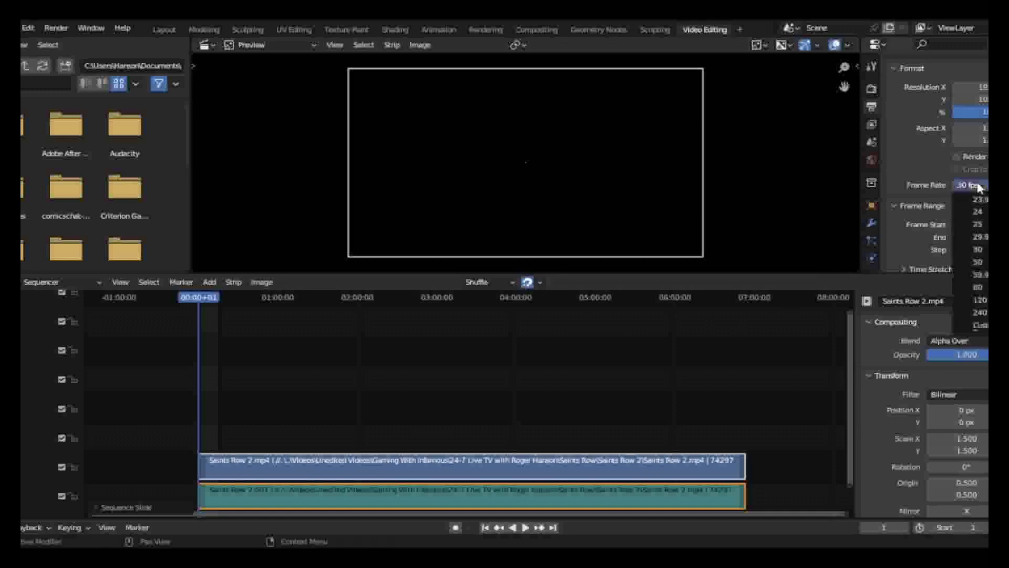
pyautogui.click(979, 287)
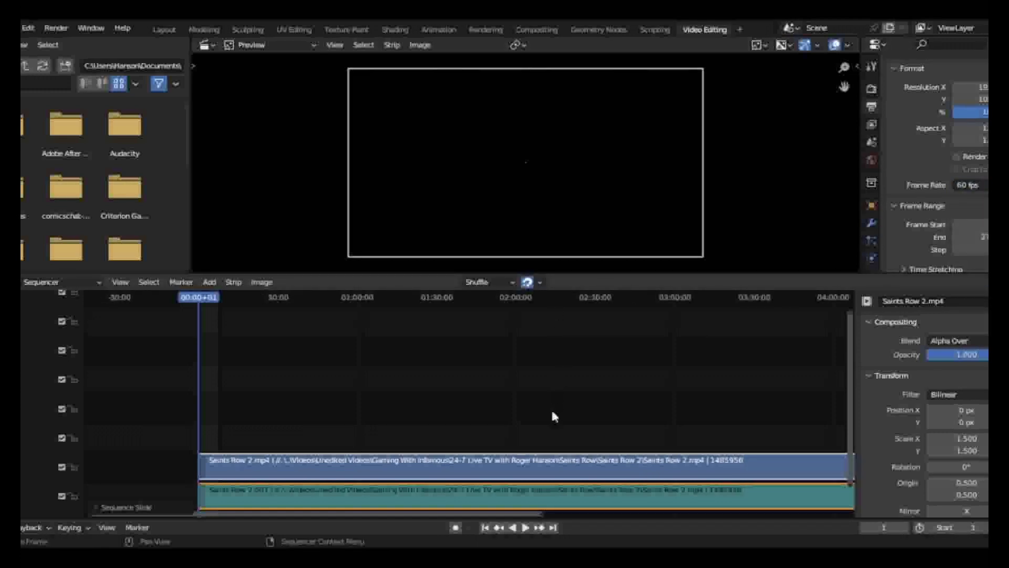
pyautogui.moveTo(540, 515); pyautogui.dragTo(975, 494)
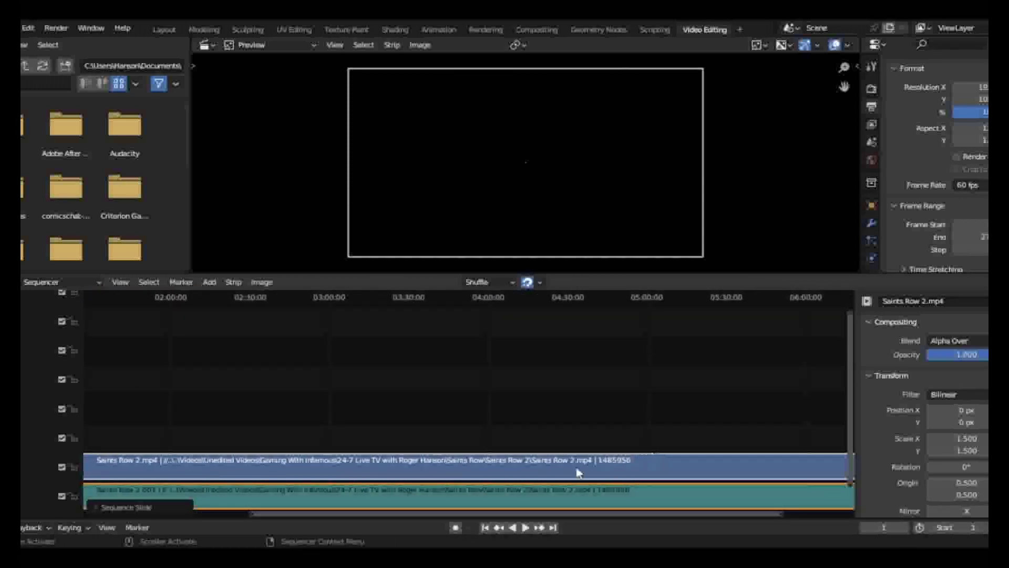
pyautogui.moveTo(251, 512); pyautogui.dragTo(171, 513)
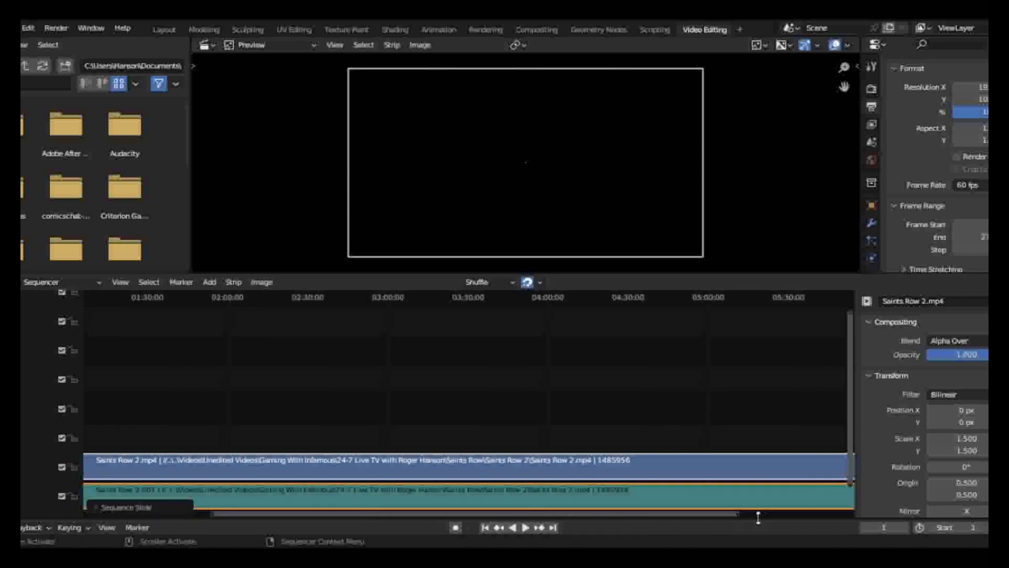
pyautogui.moveTo(735, 512)
pyautogui.mouseDown()
pyautogui.moveTo(990, 513)
pyautogui.moveTo(929, 504)
pyautogui.moveTo(744, 513)
pyautogui.mouseUp()
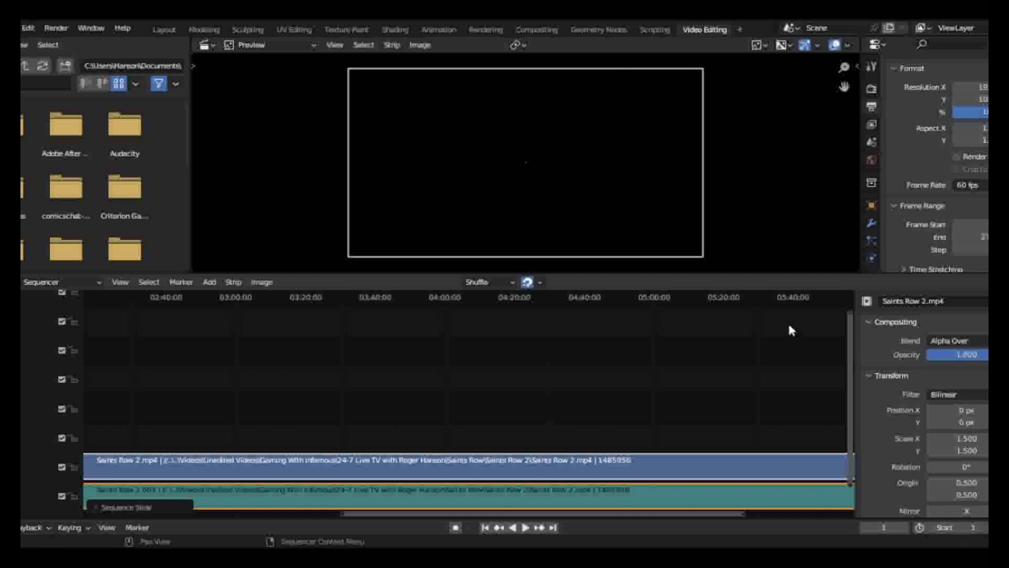
# Restore the output frame rate to 30 fps and inspect the beginning of the Saints Row 2 strips close up
pyautogui.click(979, 184)
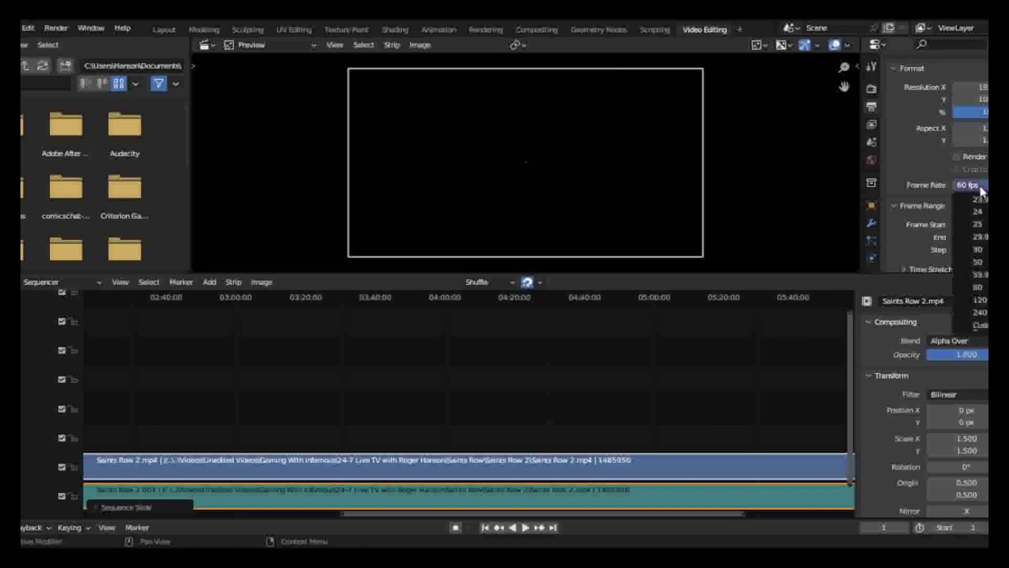
pyautogui.click(978, 249)
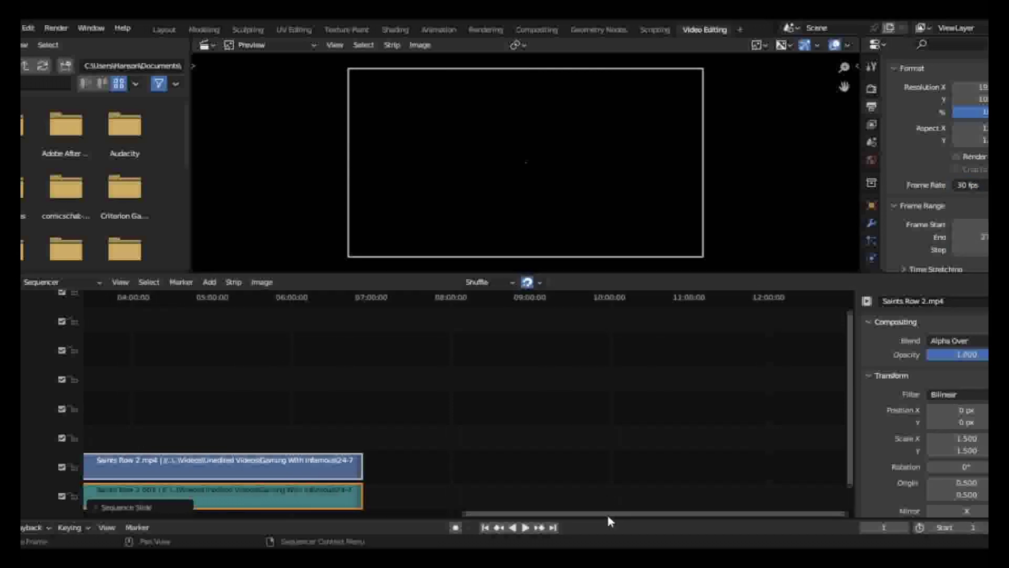
pyautogui.moveTo(607, 515); pyautogui.dragTo(194, 513)
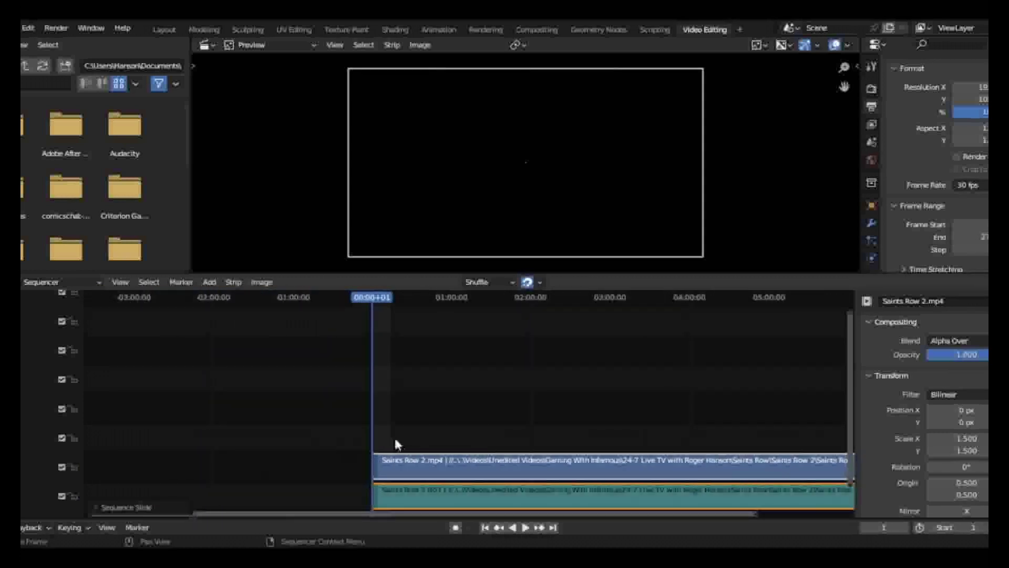
pyautogui.scroll(5, 394, 436)
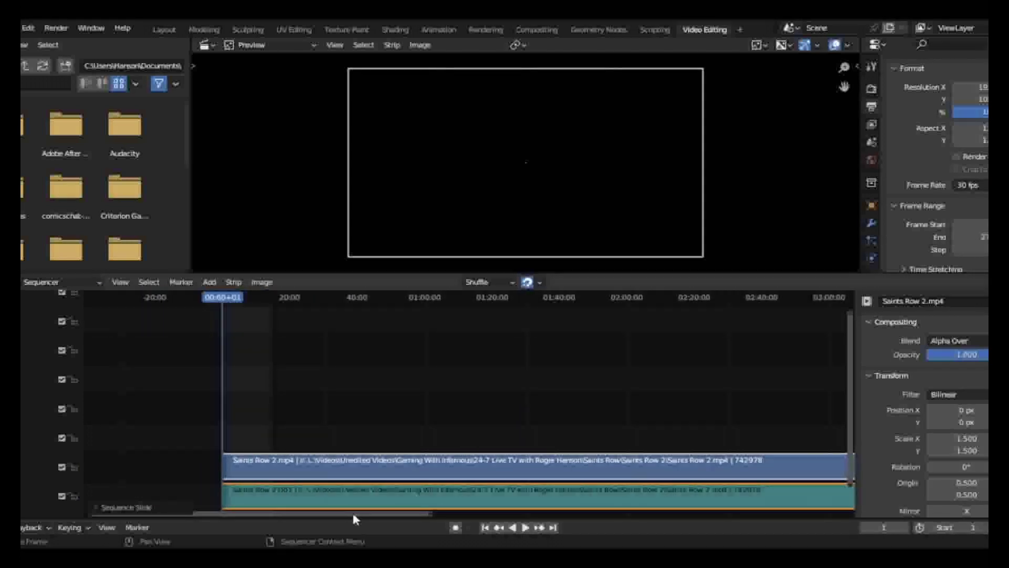
pyautogui.moveTo(353, 514); pyautogui.dragTo(314, 513)
pyautogui.scroll(2, 377, 475)
pyautogui.scroll(2, 377, 475)
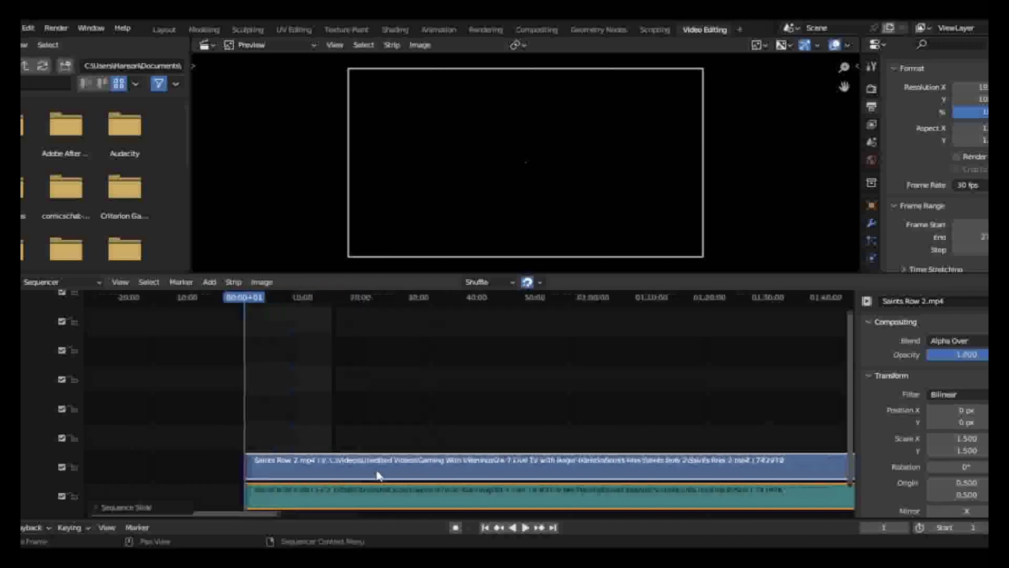
pyautogui.moveTo(255, 516); pyautogui.dragTo(219, 513)
pyautogui.scroll(2, 400, 480)
pyautogui.scroll(2, 400, 480)
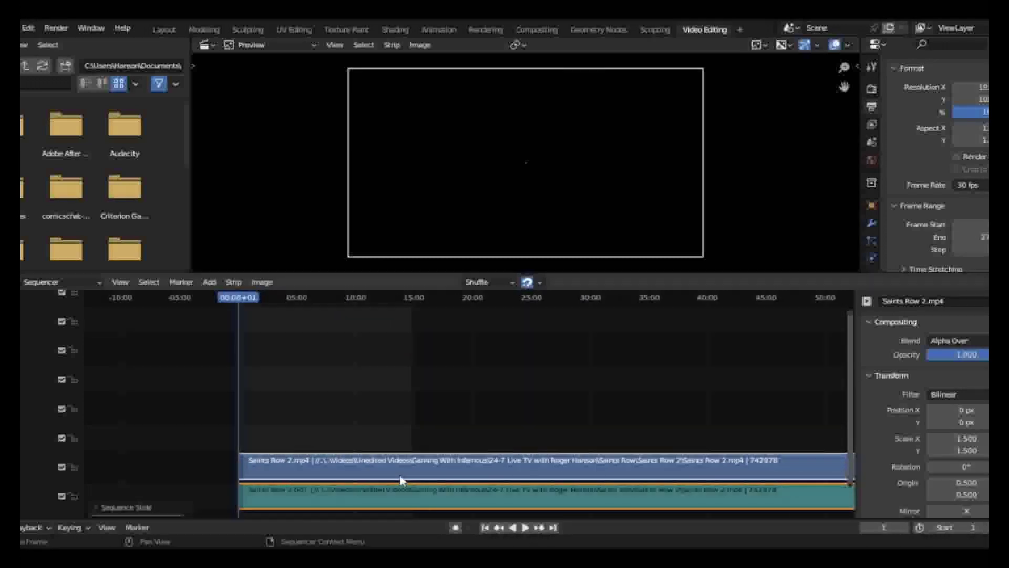
pyautogui.click(210, 283)
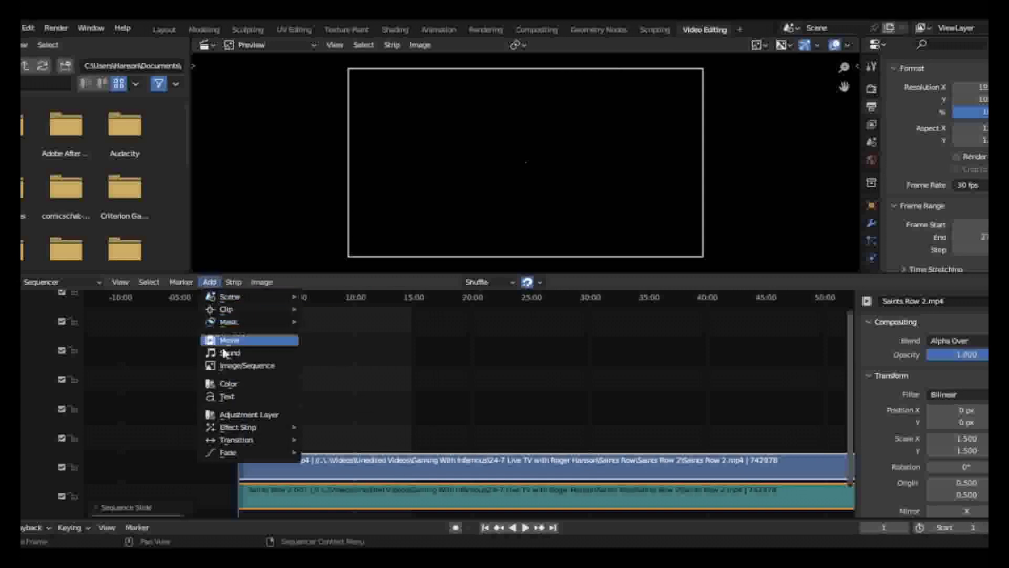
pyautogui.moveTo(232, 427)
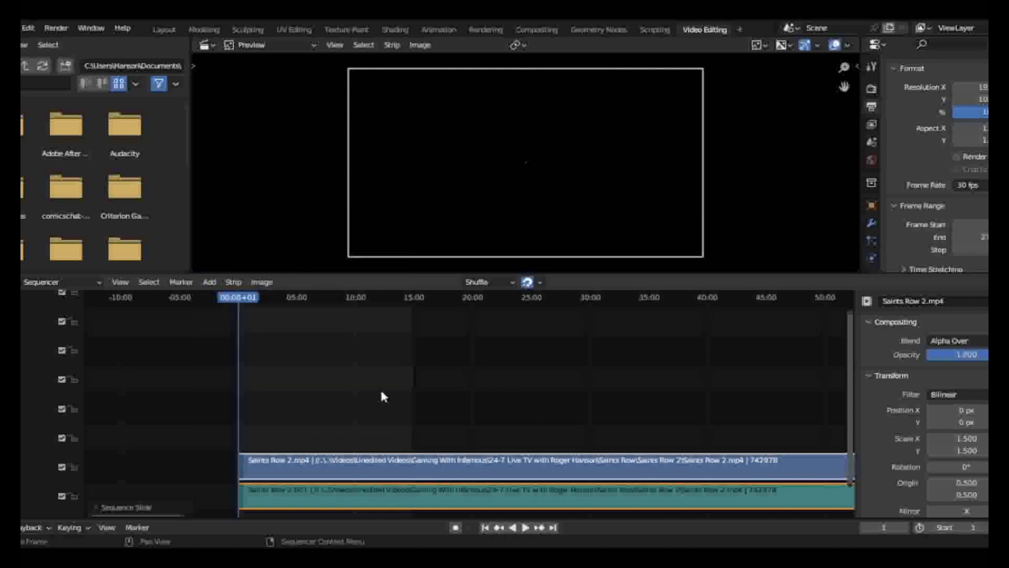
pyautogui.scroll(2, 384, 397)
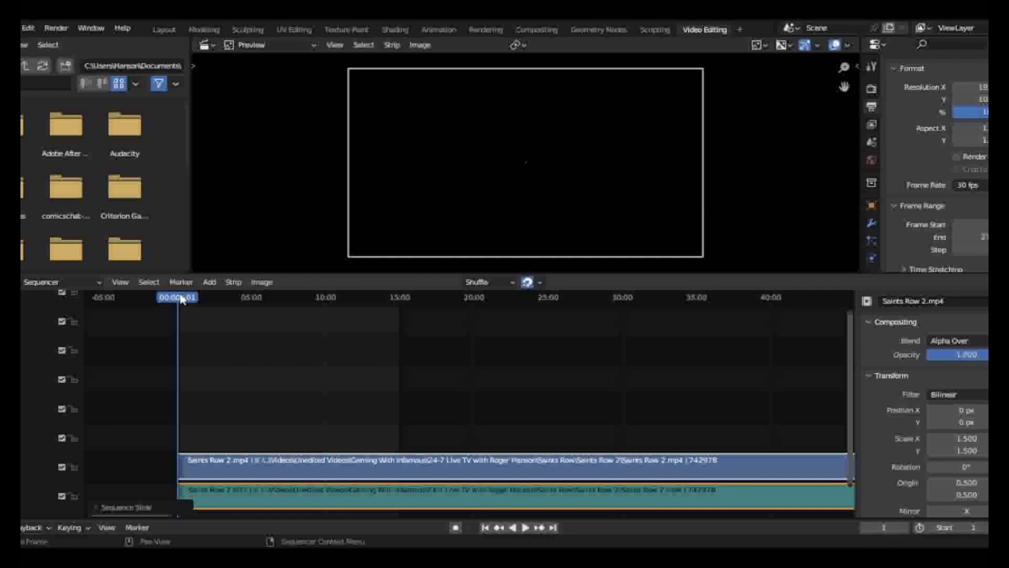
# Try an X offset of 2 in the Sequence Slide settings of the Saints Row 2 strips
pyautogui.click(96, 508)
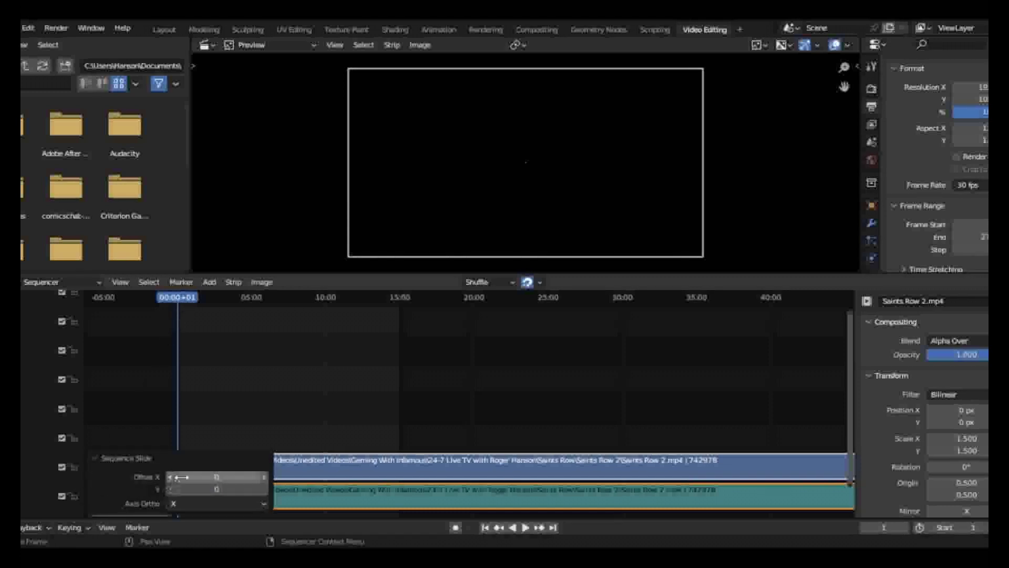
pyautogui.moveTo(185, 478); pyautogui.dragTo(181, 475)
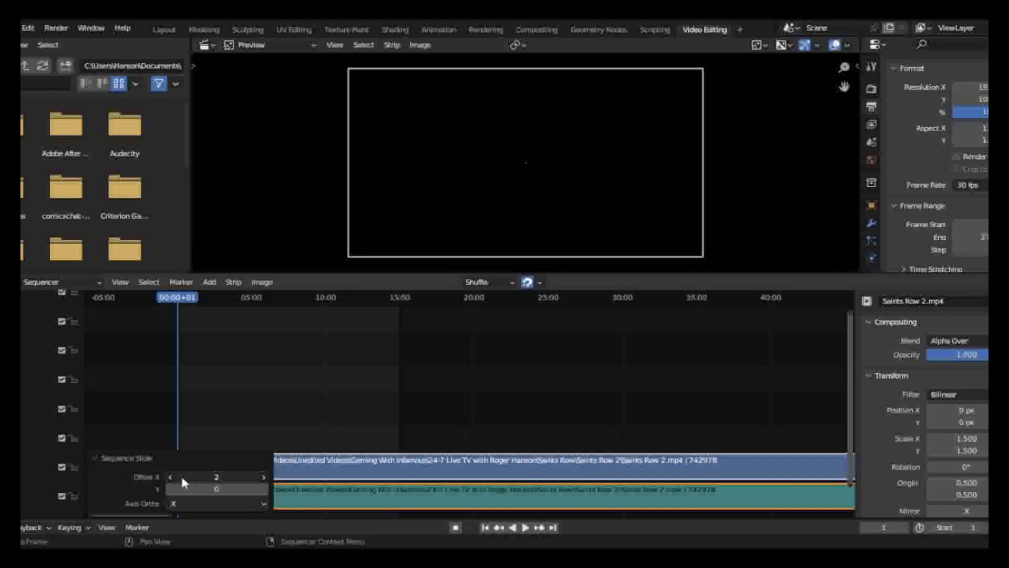
pyautogui.click(95, 456)
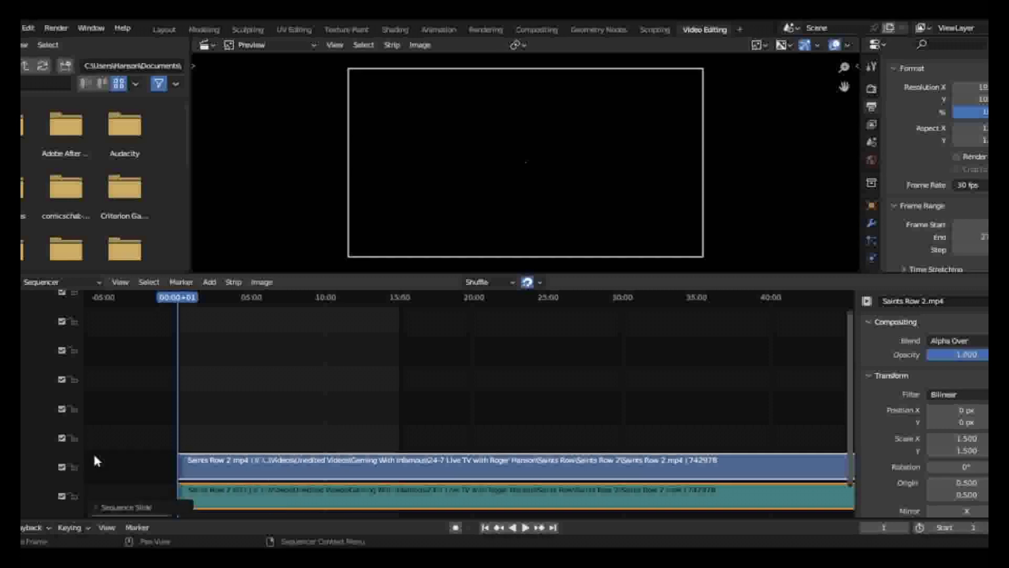
pyautogui.click(96, 505)
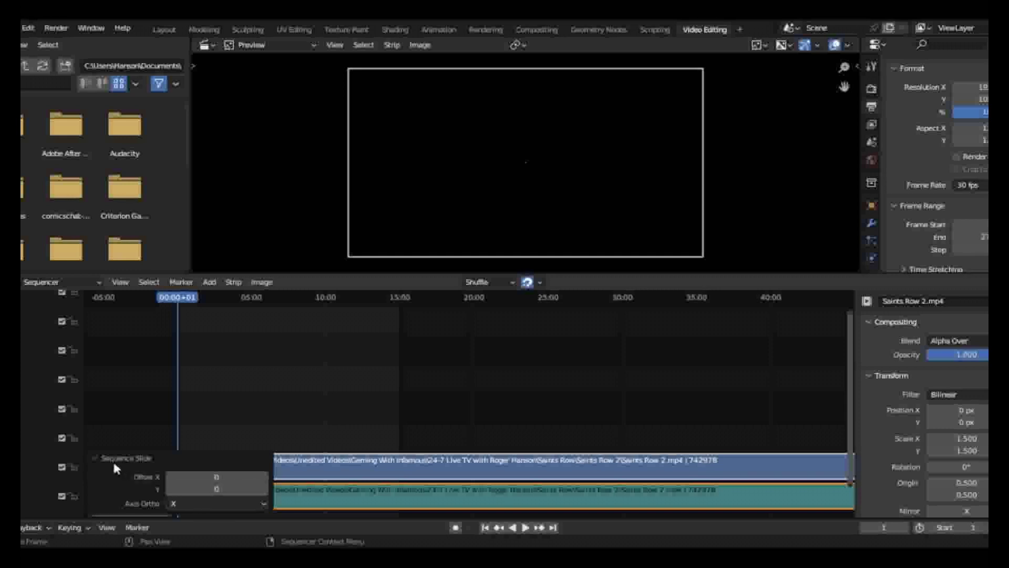
pyautogui.click(97, 457)
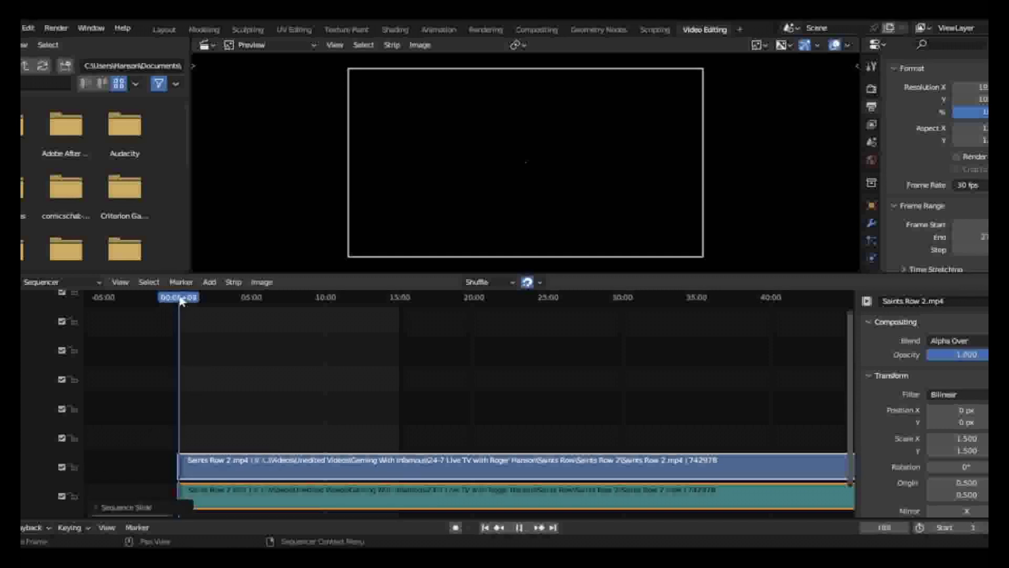
# Stop playback, move the playhead to 02:24+07 and select only the Saints Row 2 video strip
pyautogui.press('space')
pyautogui.moveTo(185, 301); pyautogui.dragTo(213, 305)
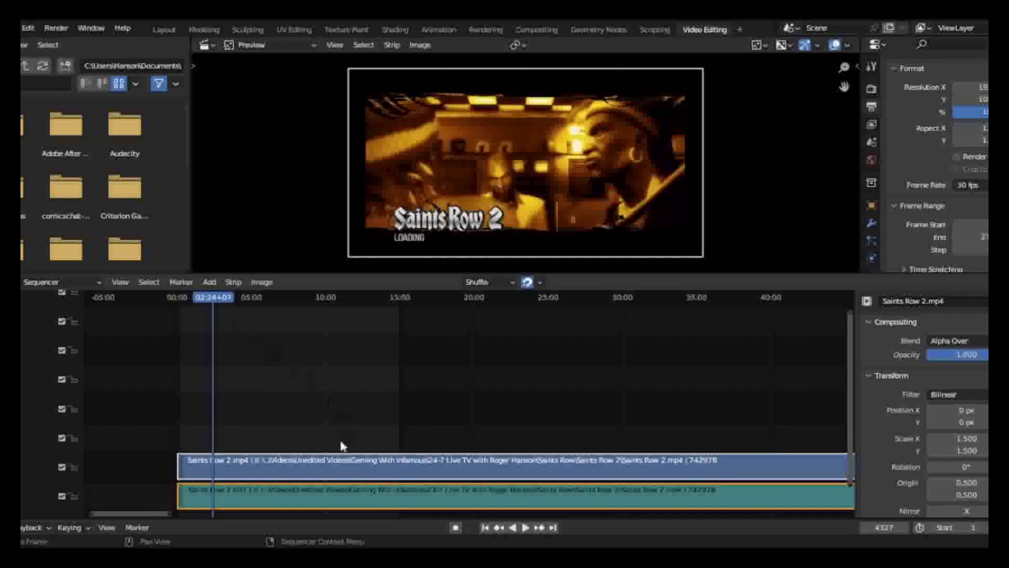
pyautogui.click(293, 468)
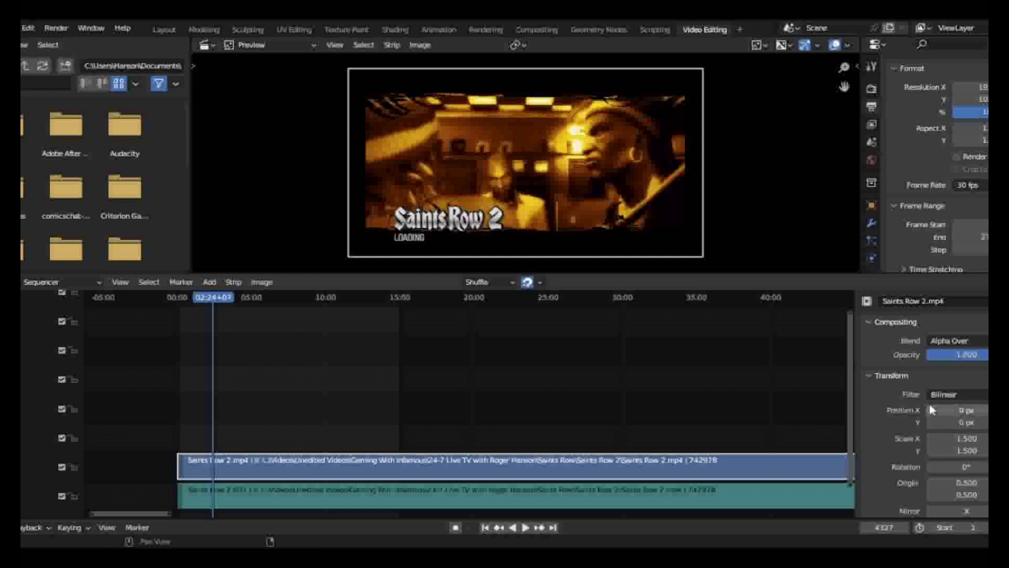
# Collapse the video strip's Compositing settings and set its horizontal scale to 1.560
pyautogui.click(870, 378)
pyautogui.click(871, 378)
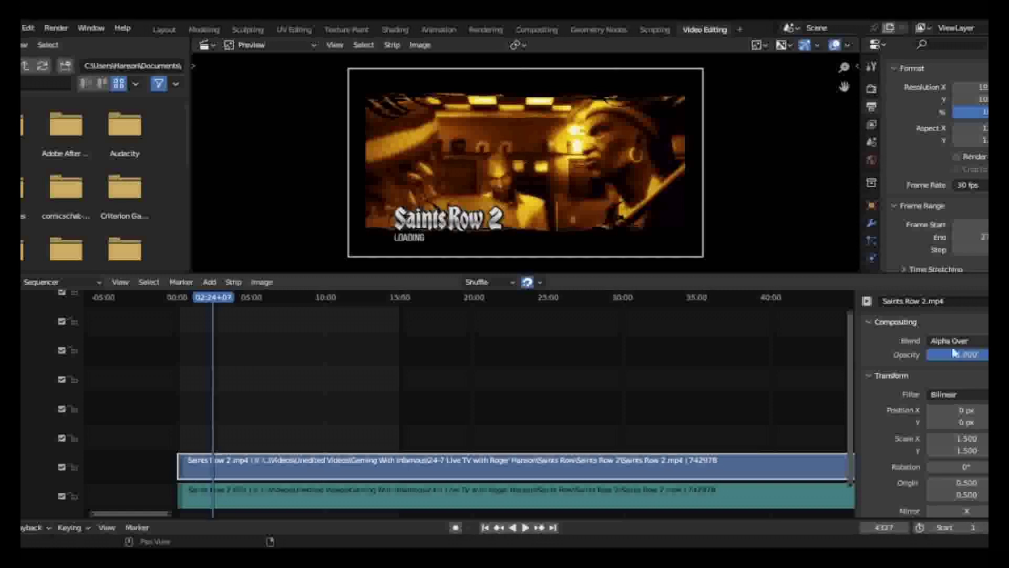
pyautogui.click(874, 376)
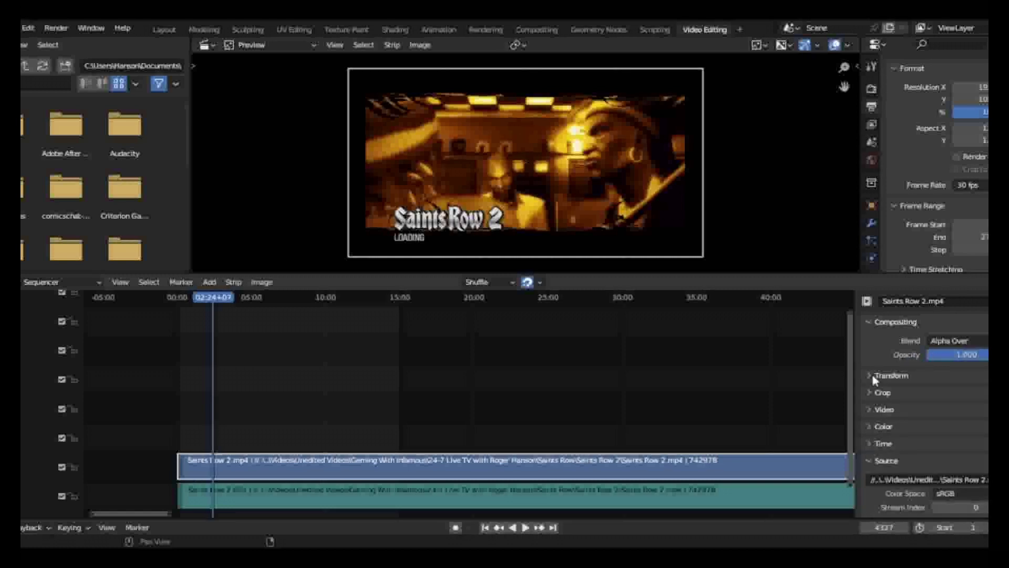
pyautogui.click(869, 323)
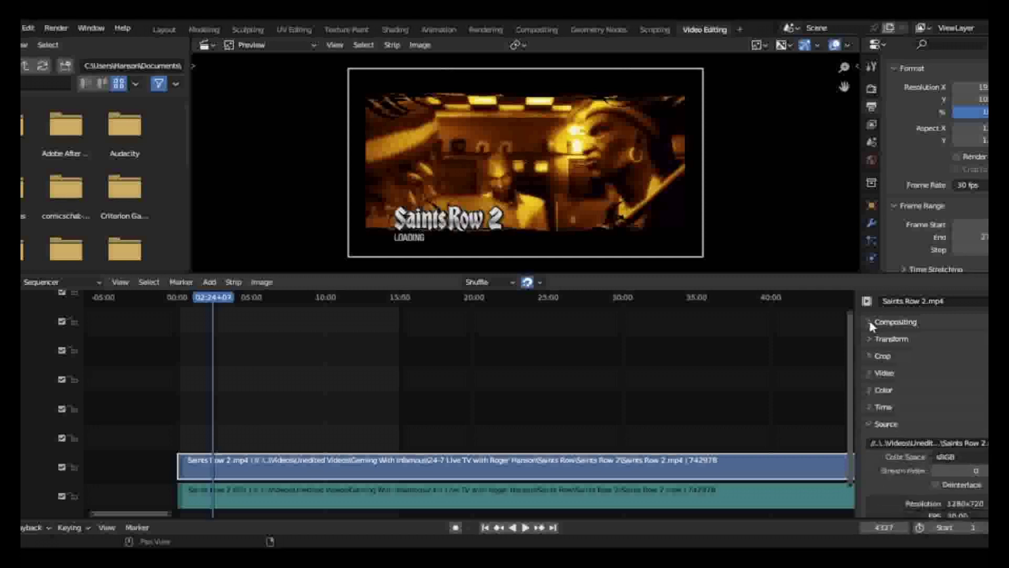
pyautogui.click(869, 337)
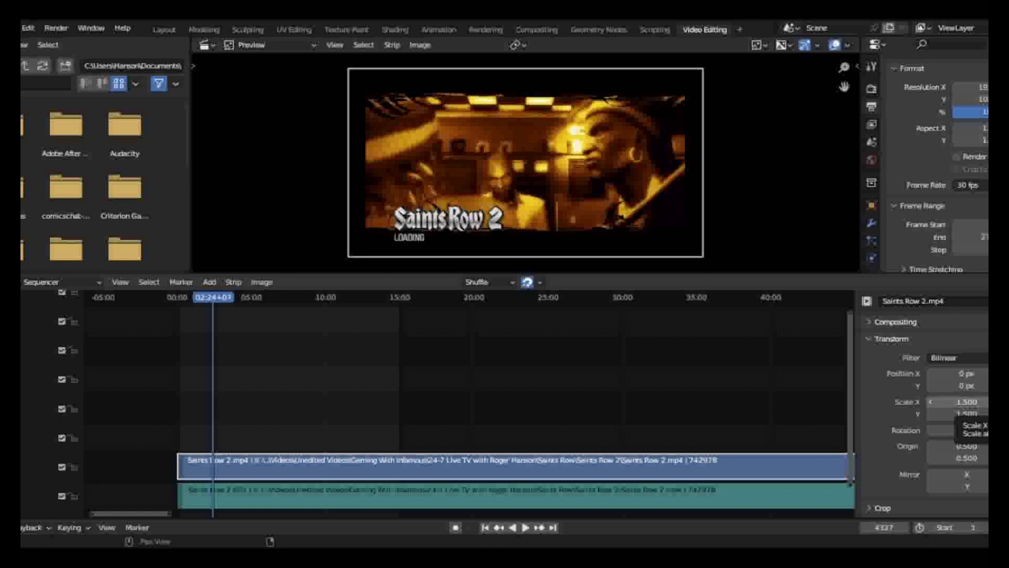
pyautogui.moveTo(956, 402); pyautogui.dragTo(972, 402)
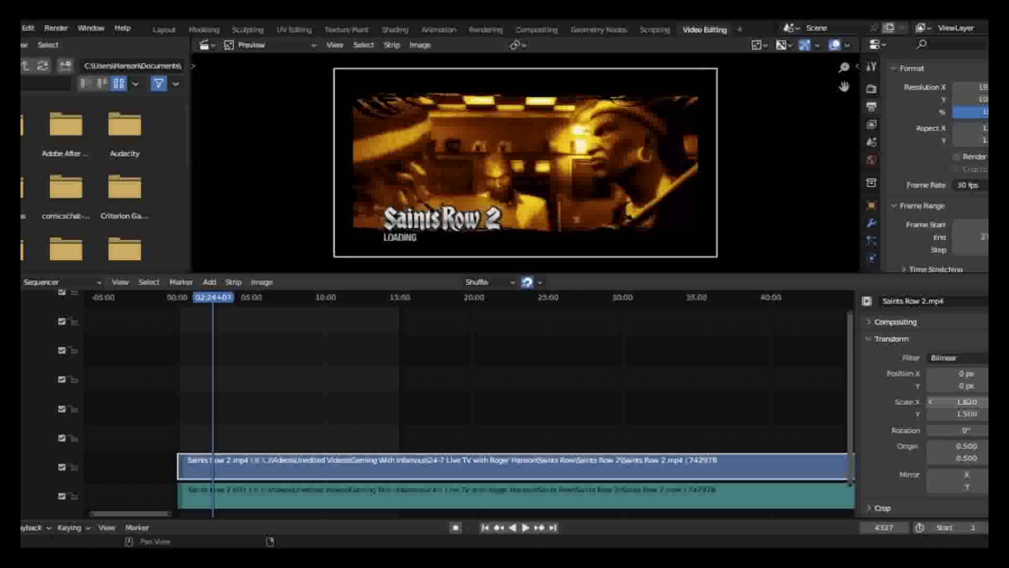
pyautogui.moveTo(933, 400); pyautogui.dragTo(941, 400)
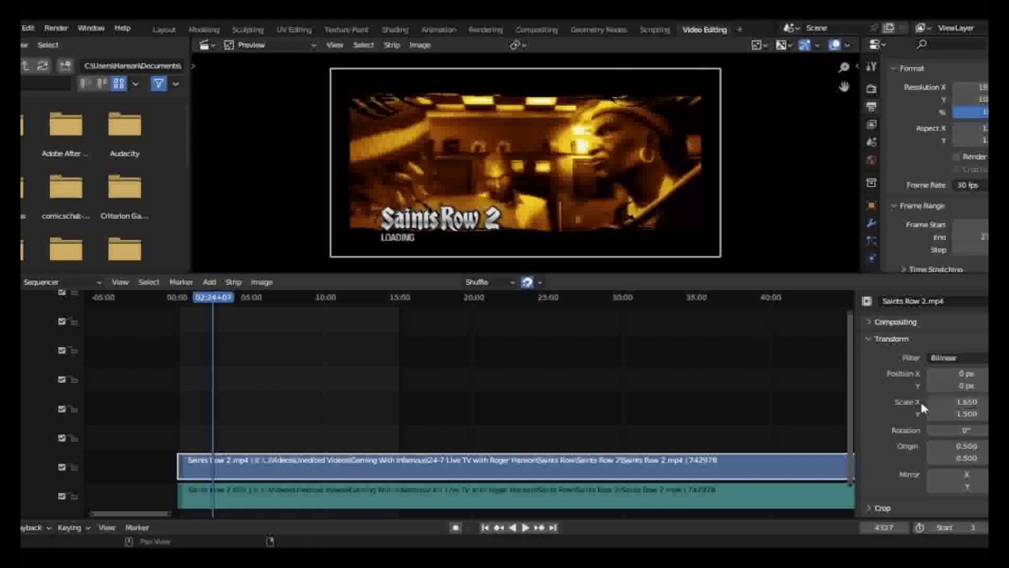
pyautogui.moveTo(924, 399); pyautogui.dragTo(915, 399)
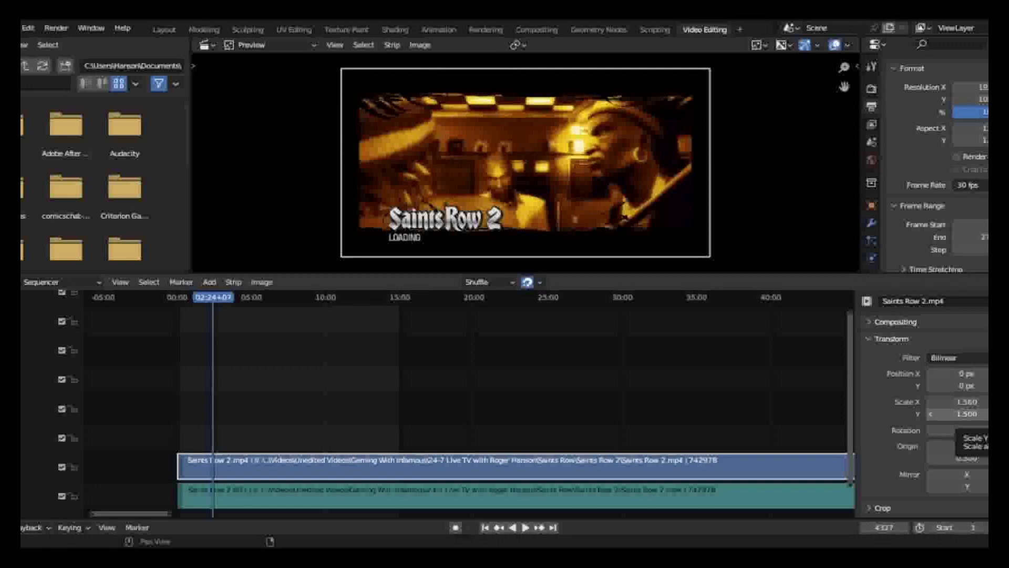
# Try a vertical scale of 1.680 on the video strip, reducing it gradually to 1.410
pyautogui.moveTo(967, 414); pyautogui.dragTo(1004, 414)
pyautogui.click(932, 416)
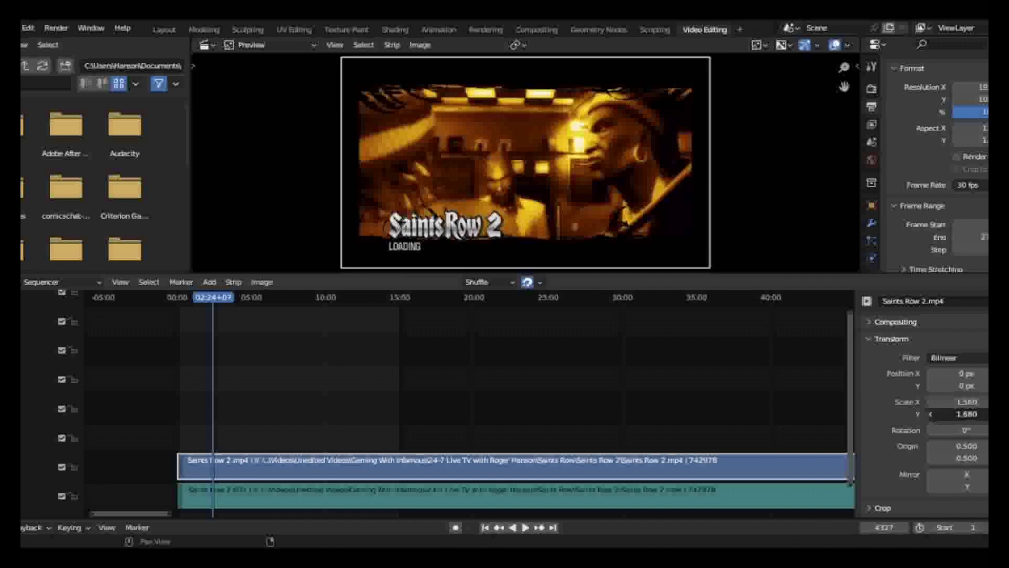
pyautogui.click(932, 415)
pyautogui.click(933, 415)
pyautogui.click(932, 415)
pyautogui.click(932, 415)
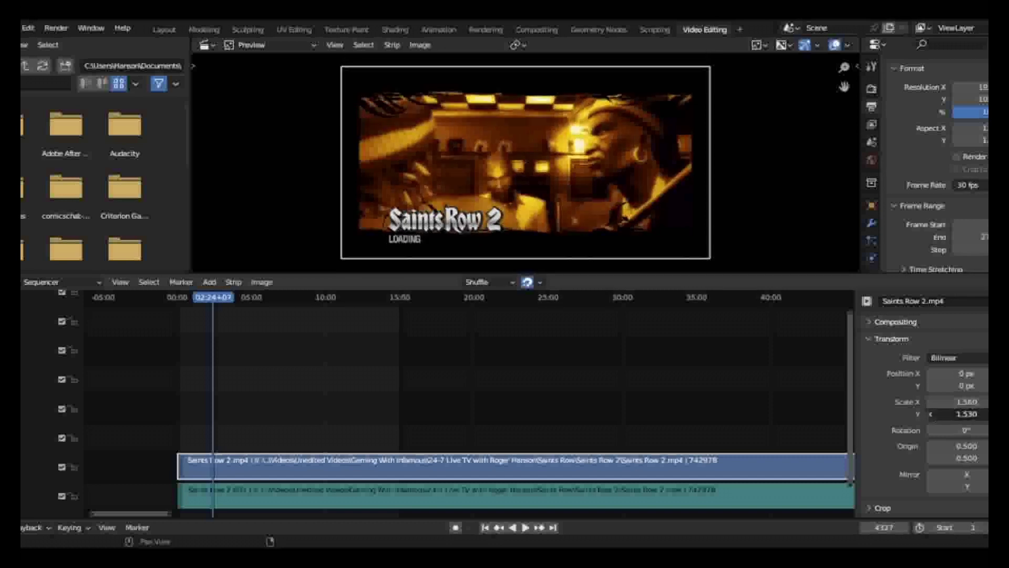
pyautogui.click(932, 415)
pyautogui.click(932, 415)
pyautogui.click(932, 414)
pyautogui.click(932, 414)
pyautogui.click(932, 414)
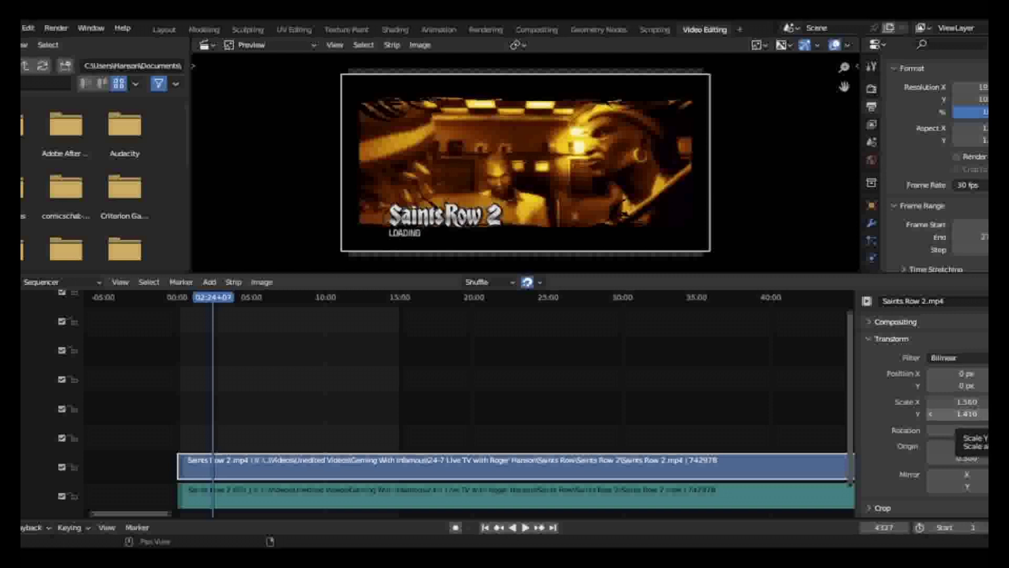
# Increase the video strip's vertical scale gradually to 1.830
pyautogui.click(981, 414)
pyautogui.click(981, 413)
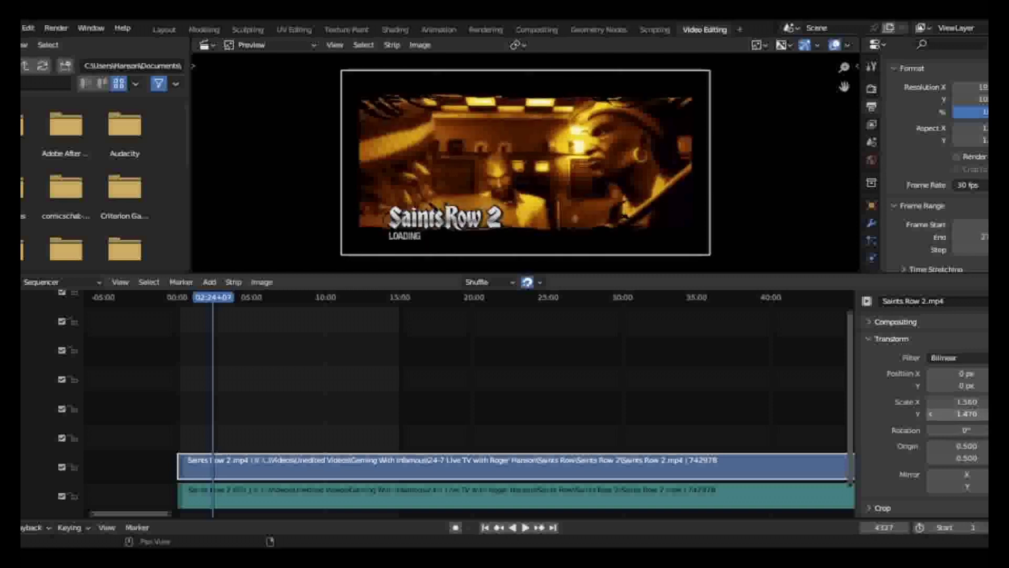
pyautogui.click(985, 414)
pyautogui.click(985, 413)
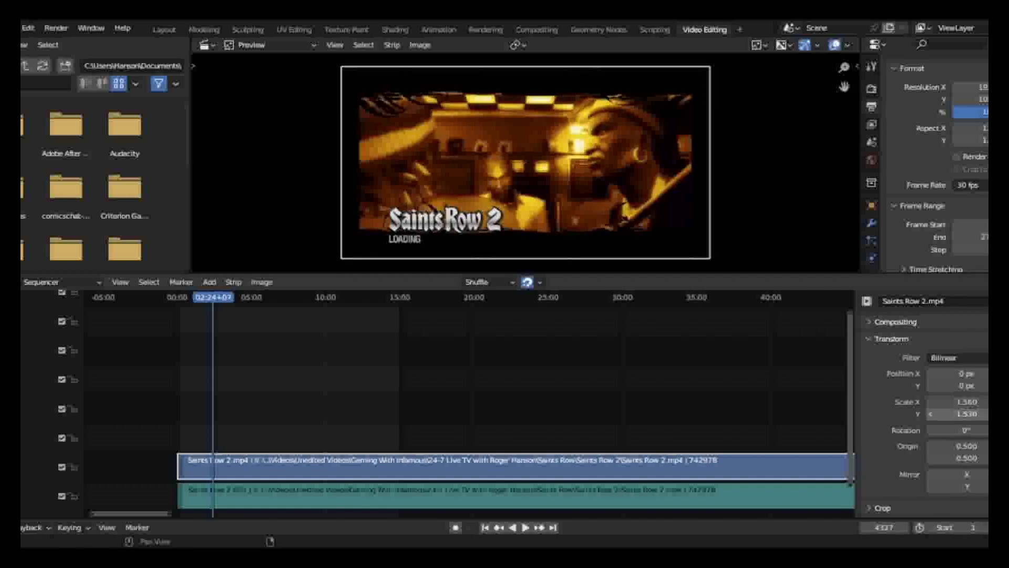
pyautogui.click(984, 413)
pyautogui.click(985, 413)
pyautogui.click(985, 414)
pyautogui.click(985, 414)
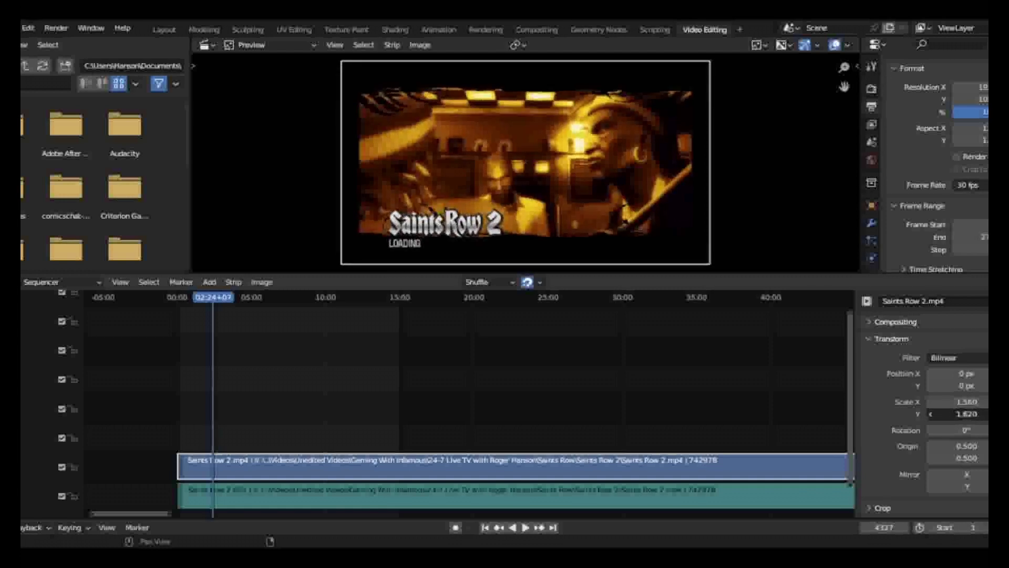
pyautogui.click(984, 413)
pyautogui.click(985, 414)
pyautogui.click(985, 413)
pyautogui.click(985, 413)
pyautogui.click(984, 414)
pyautogui.click(984, 413)
pyautogui.click(985, 414)
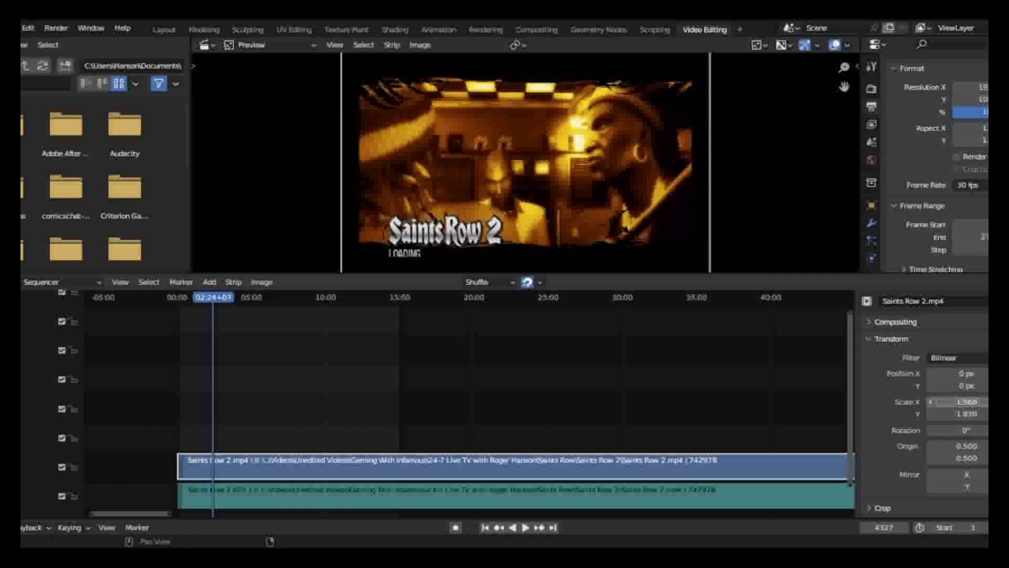
# Increase the Saints Row 2 video strip's horizontal scale to 1.680
pyautogui.click(985, 403)
pyautogui.click(984, 402)
pyautogui.click(985, 403)
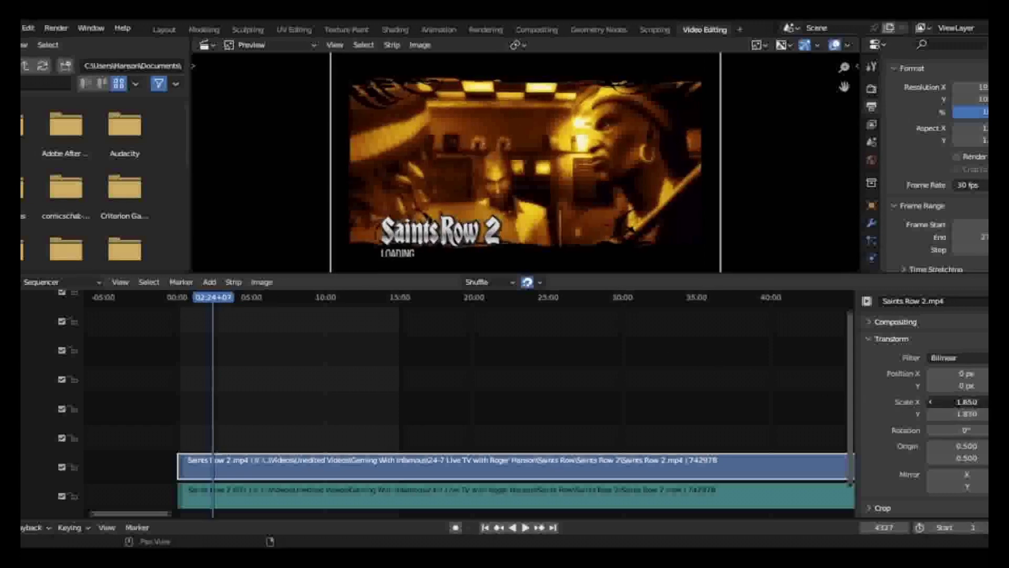
pyautogui.click(985, 402)
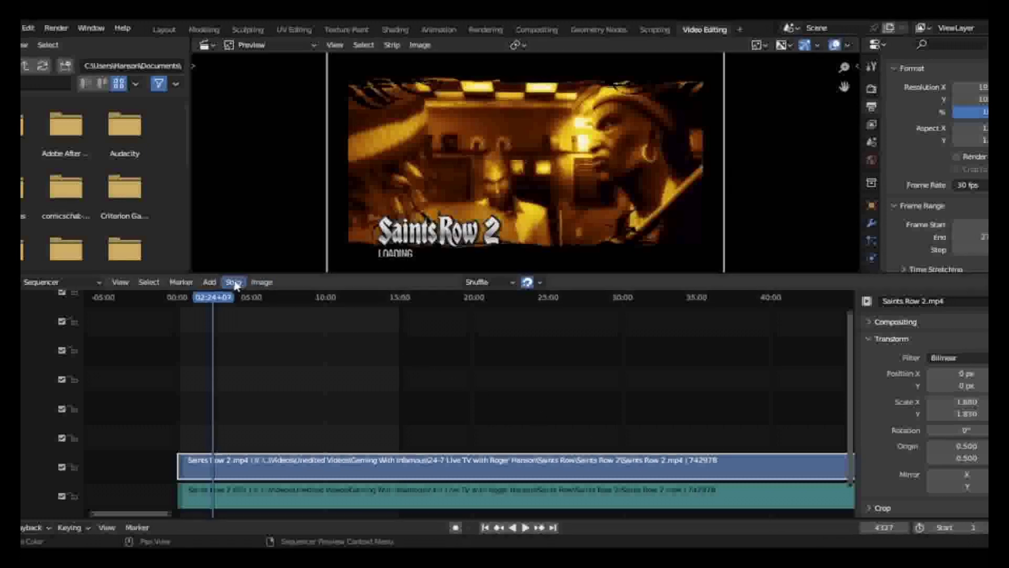
# Move the playhead to about 02:59 and 03:12+27, briefly playing the video at each spot to check the rescaled picture
pyautogui.click(222, 301)
pyautogui.press('space')
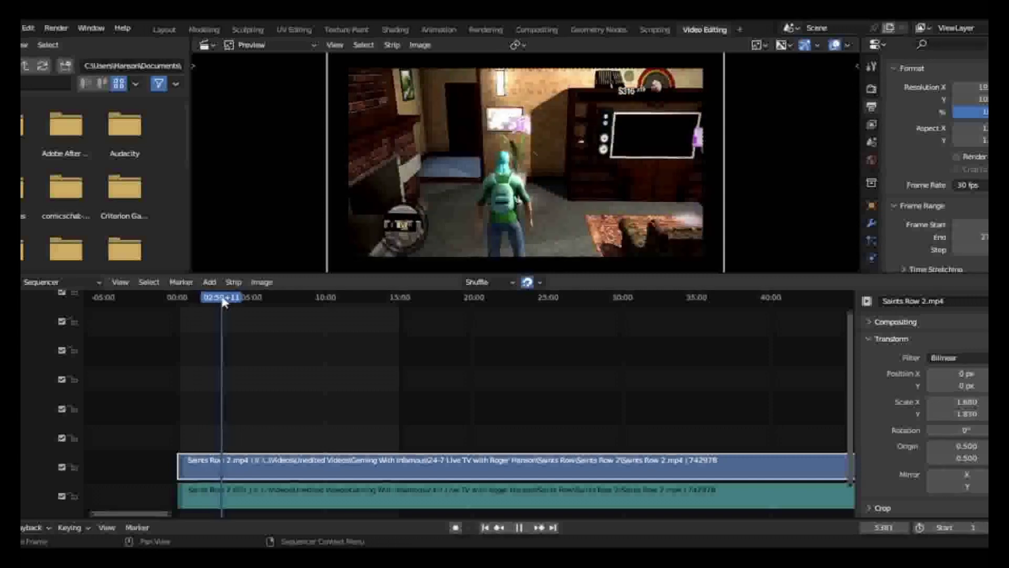
pyautogui.press('space')
pyautogui.click(225, 300)
pyautogui.press('space')
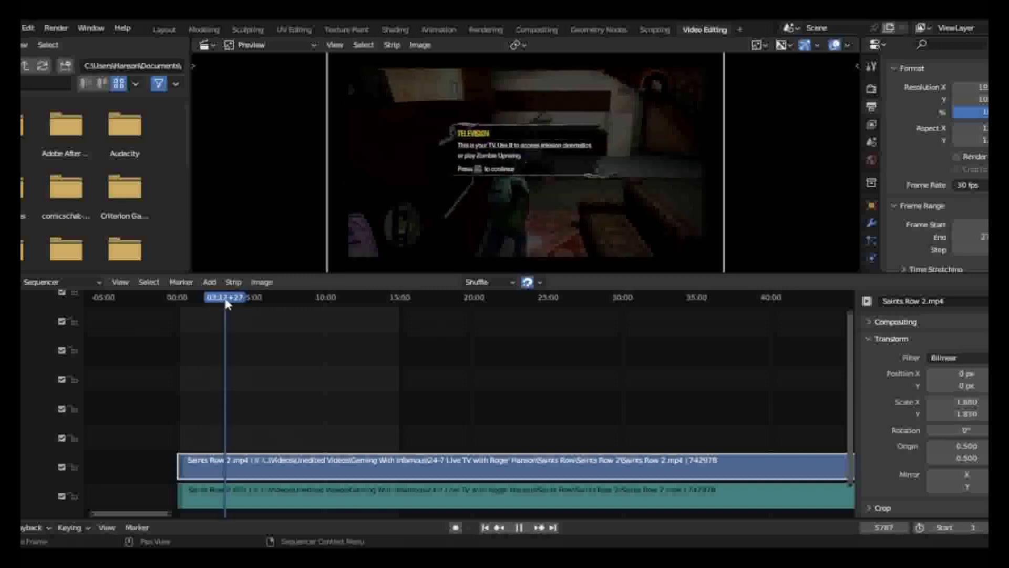
pyautogui.press('space')
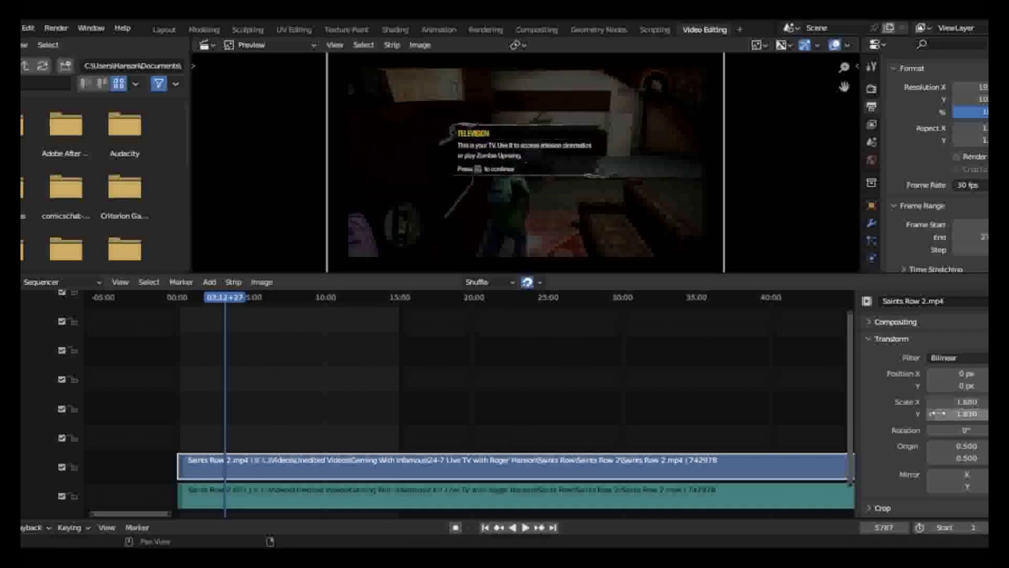
# Reduce the video strip's vertical scale as far as 1.440, then settle it at 1.530
pyautogui.moveTo(936, 413); pyautogui.dragTo(861, 413)
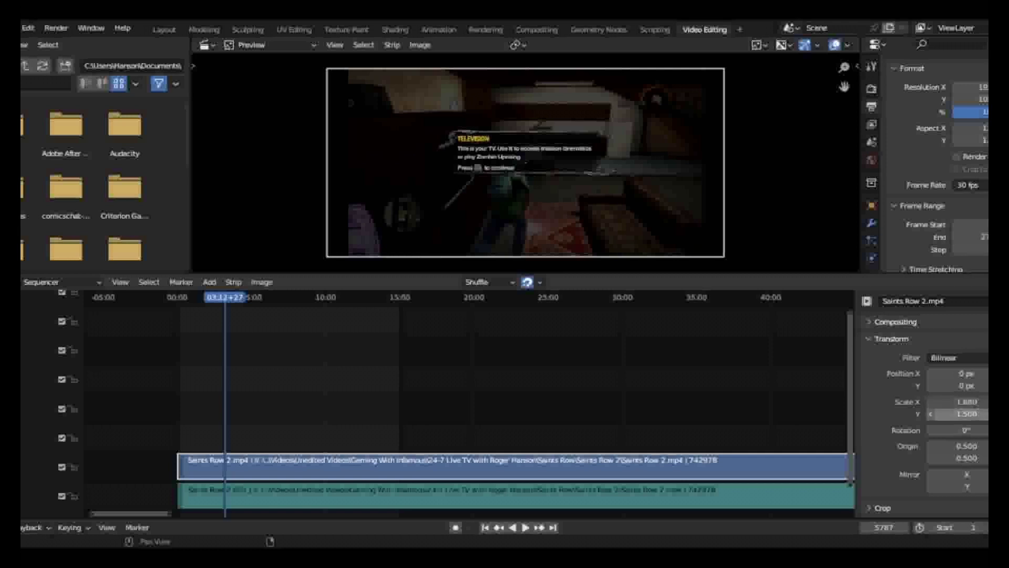
pyautogui.click(931, 414)
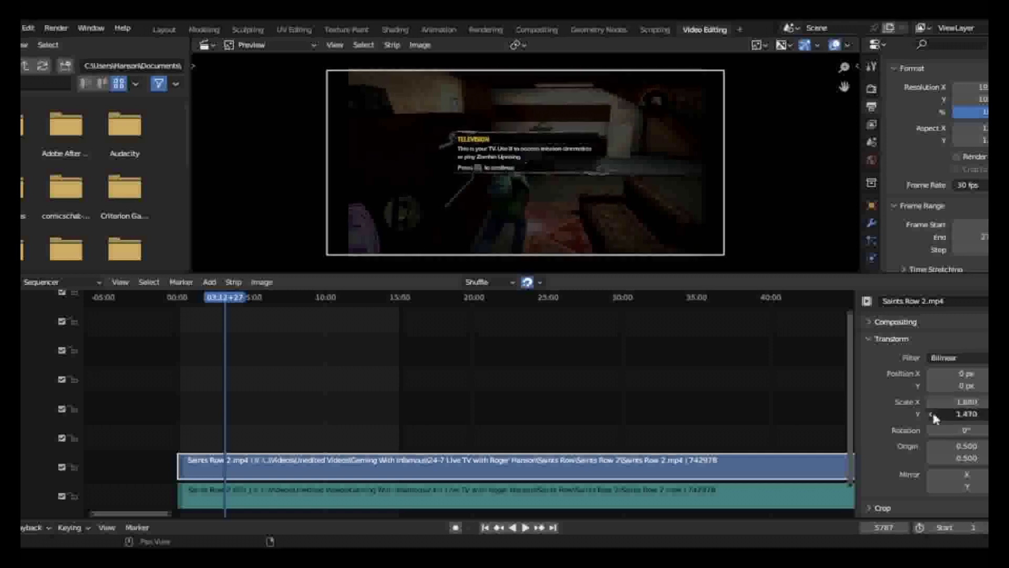
pyautogui.click(933, 415)
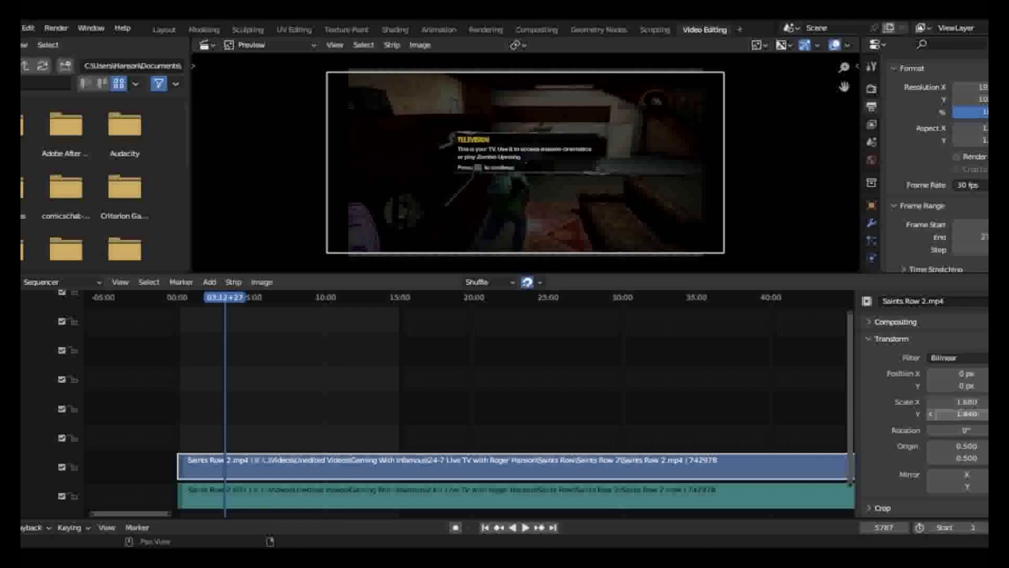
pyautogui.click(1002, 414)
pyautogui.click(1002, 414)
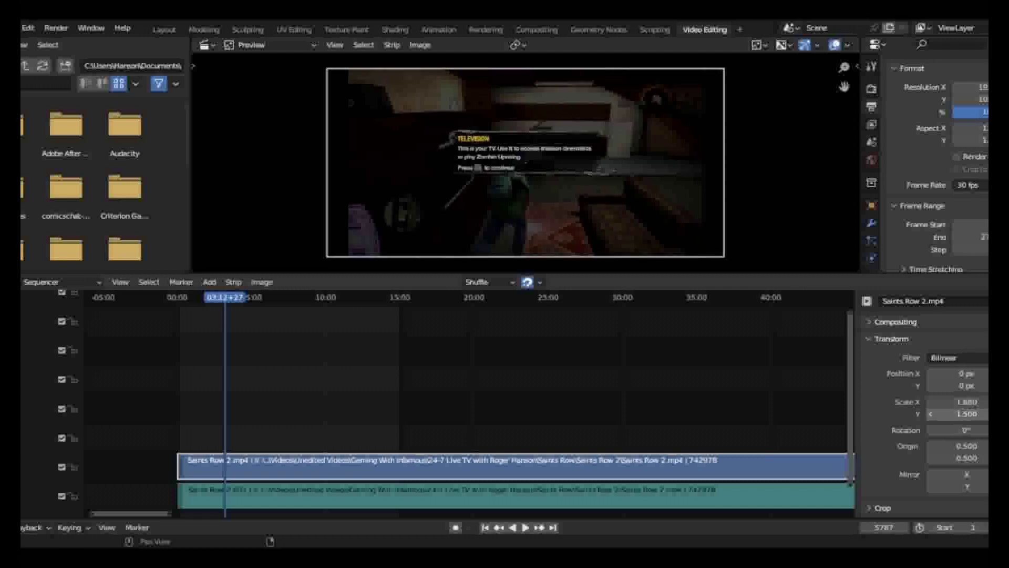
pyautogui.click(1003, 414)
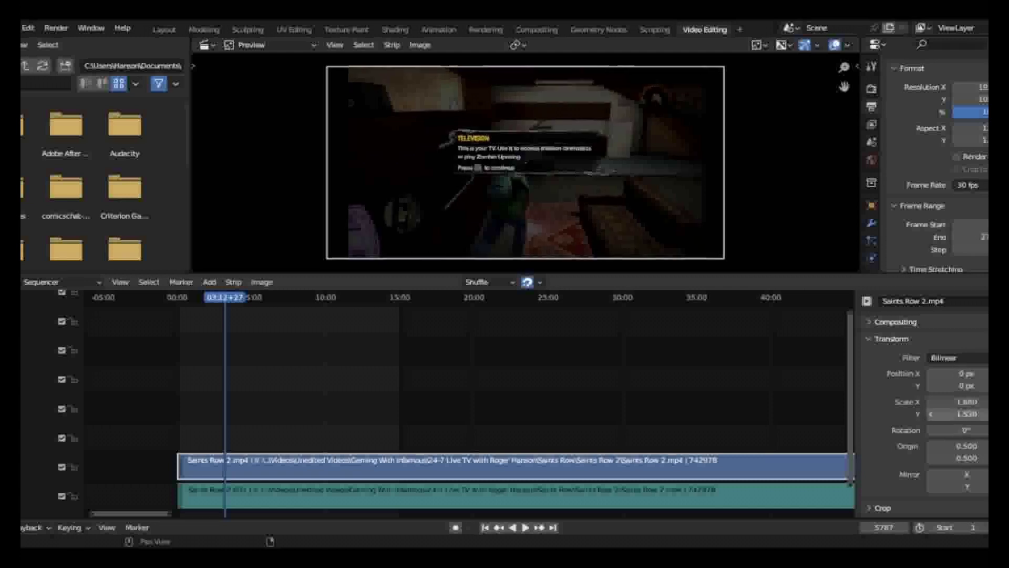
pyautogui.click(931, 414)
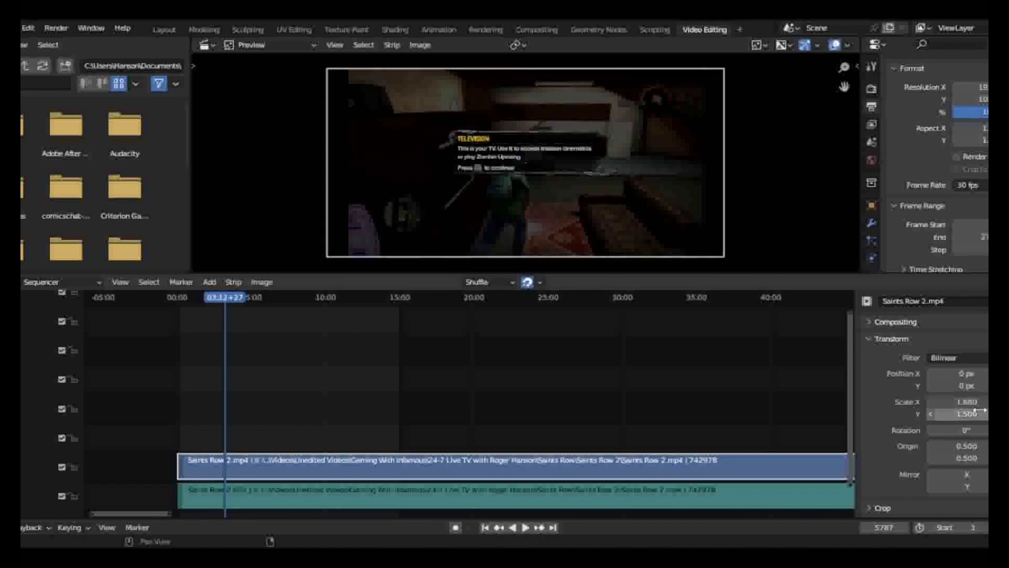
pyautogui.click(1002, 414)
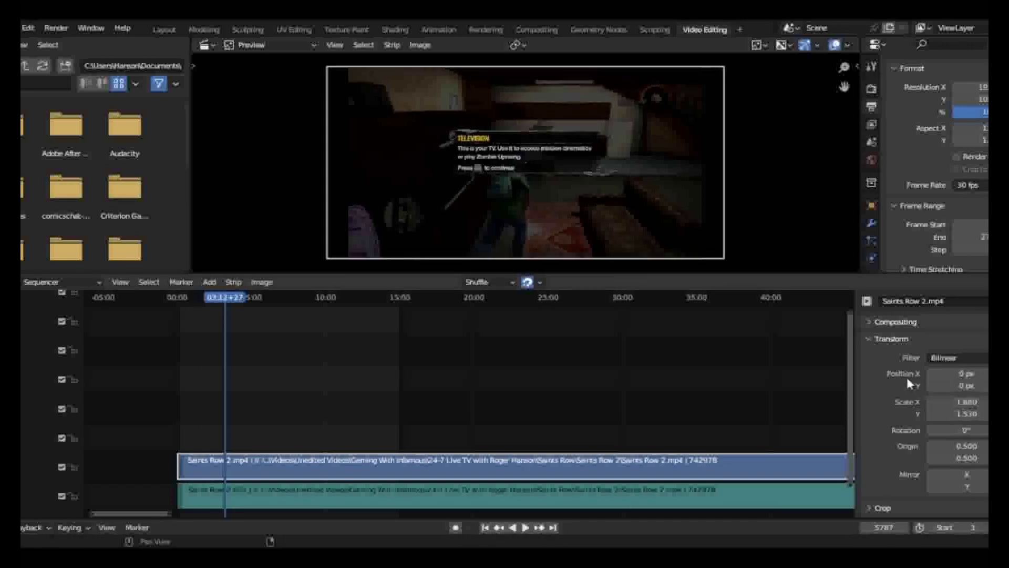
# Try a horizontal scale of 1.590 on the video strip and return it to 1.680
pyautogui.click(931, 403)
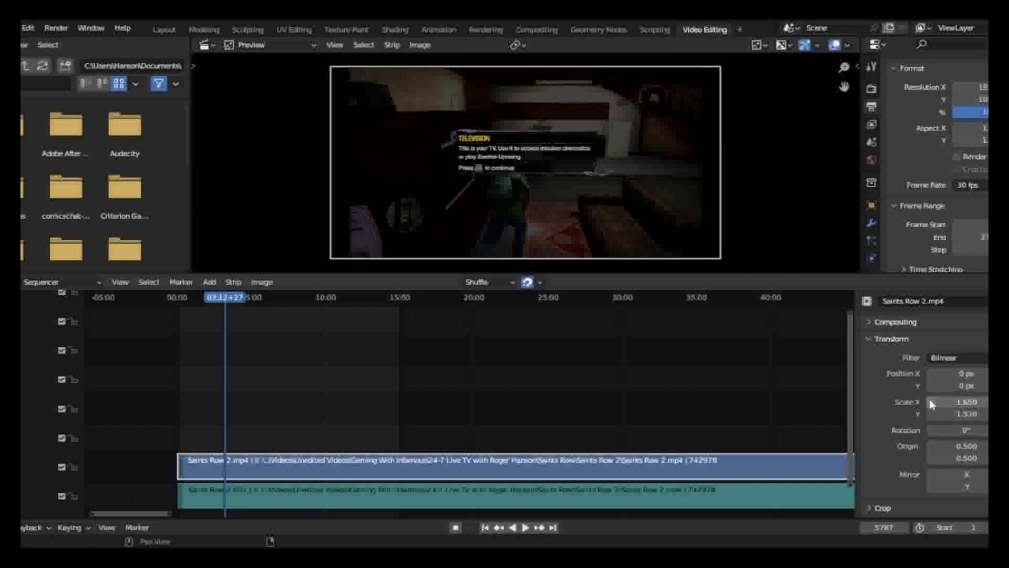
pyautogui.click(931, 403)
pyautogui.click(931, 403)
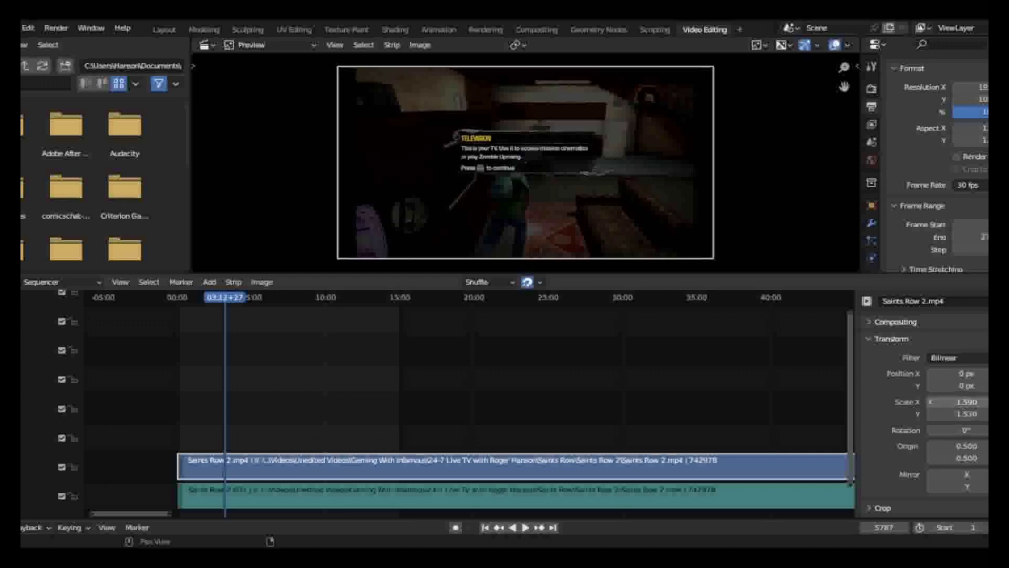
pyautogui.click(1001, 402)
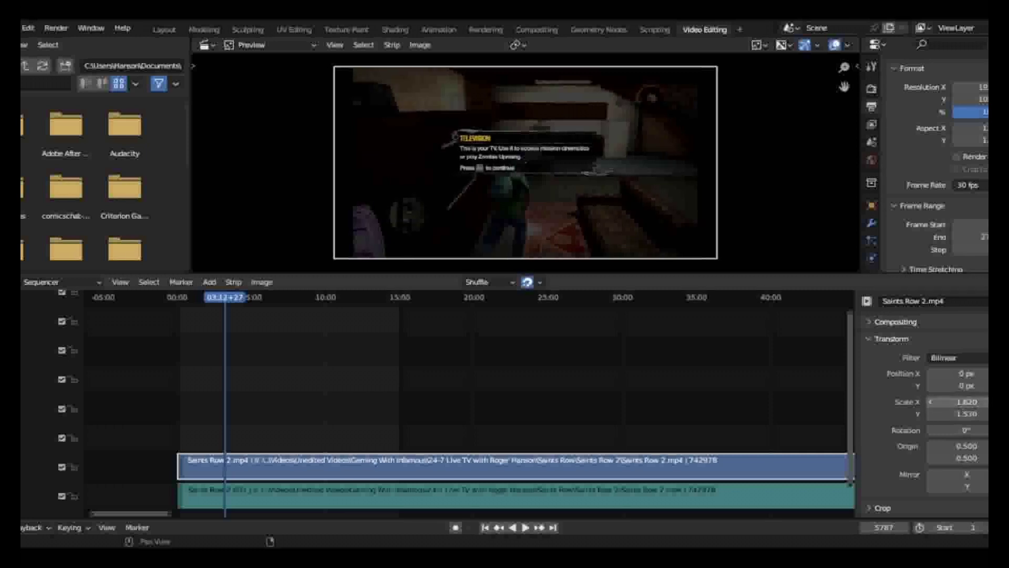
pyautogui.click(1001, 402)
pyautogui.click(1000, 402)
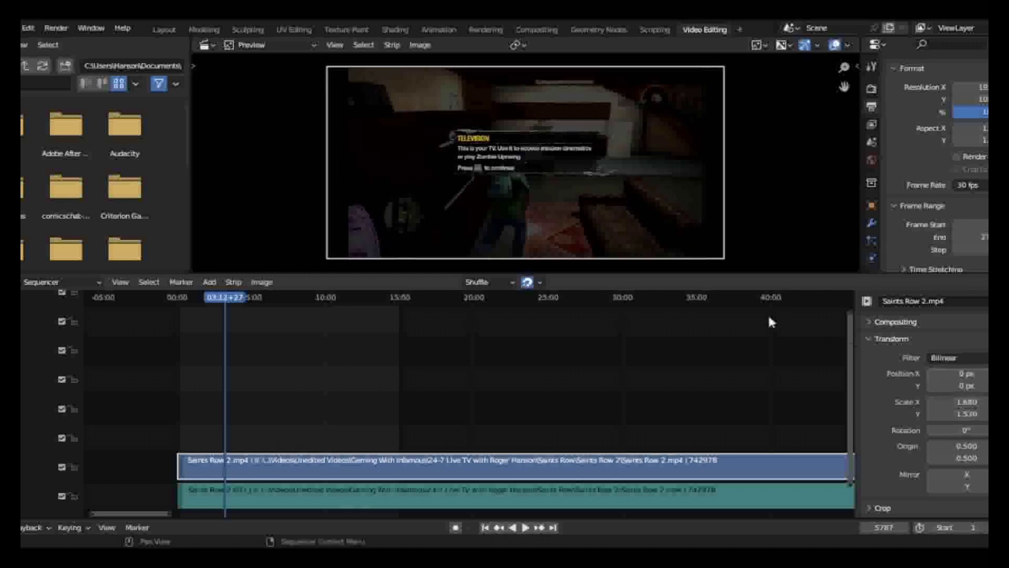
# Move the playhead to 12:19+05 and set the video strip's vertical scale to 1.560, keeping its horizontal scale at 1.680
pyautogui.scroll(2, 690, 178)
pyautogui.scroll(-1, 691, 178)
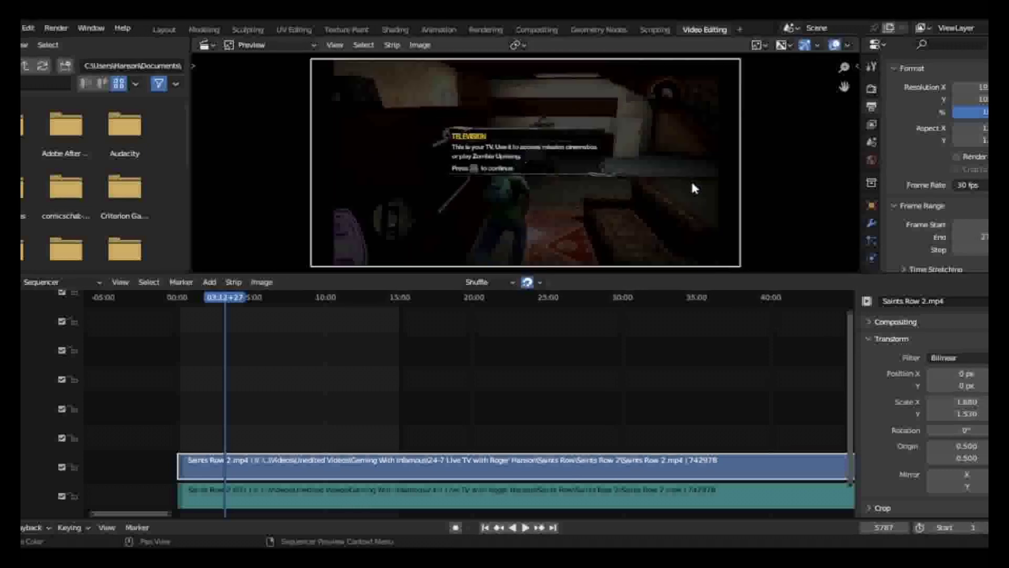
pyautogui.moveTo(225, 297); pyautogui.dragTo(363, 308)
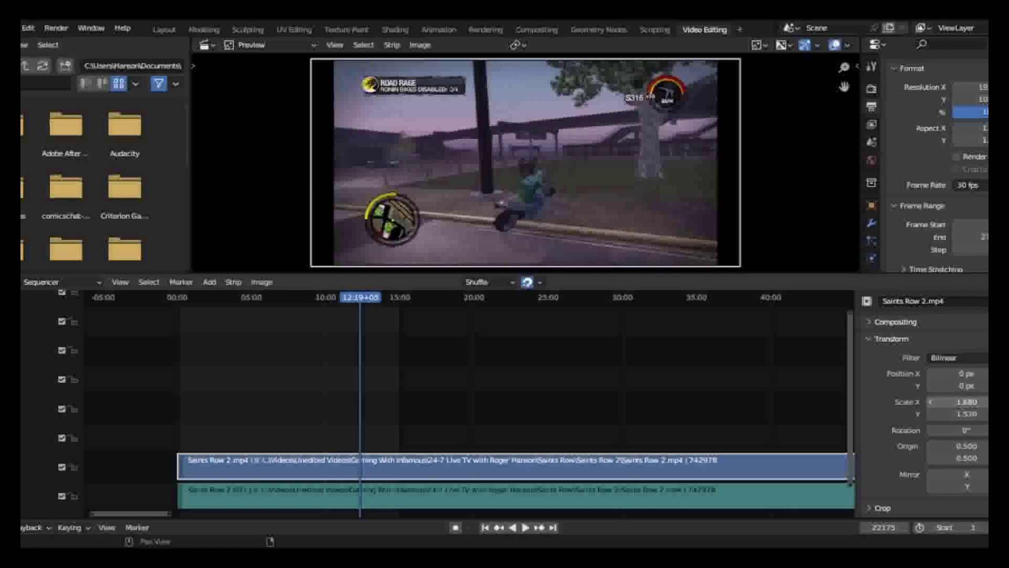
pyautogui.click(988, 402)
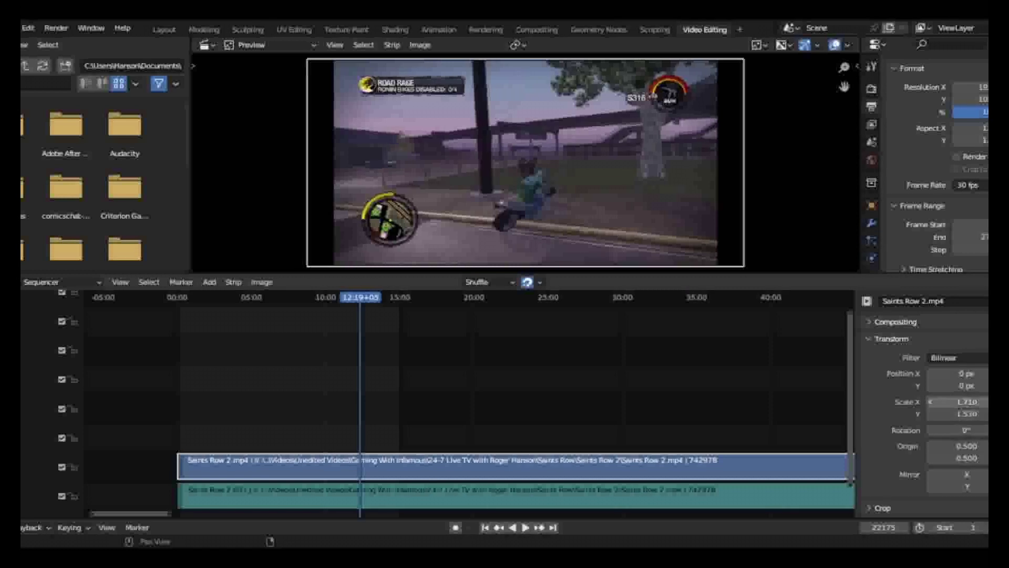
pyautogui.click(931, 402)
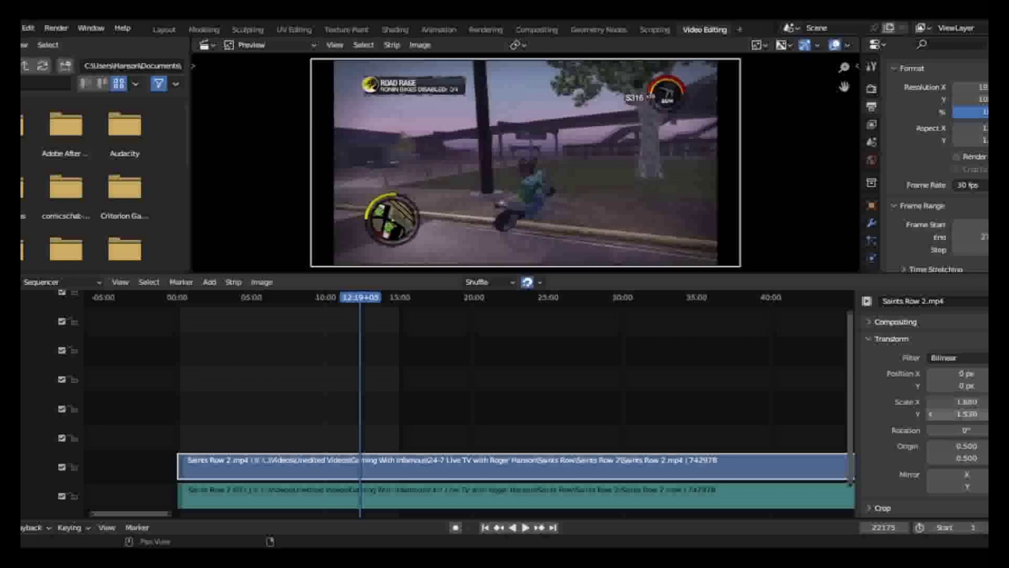
pyautogui.click(987, 413)
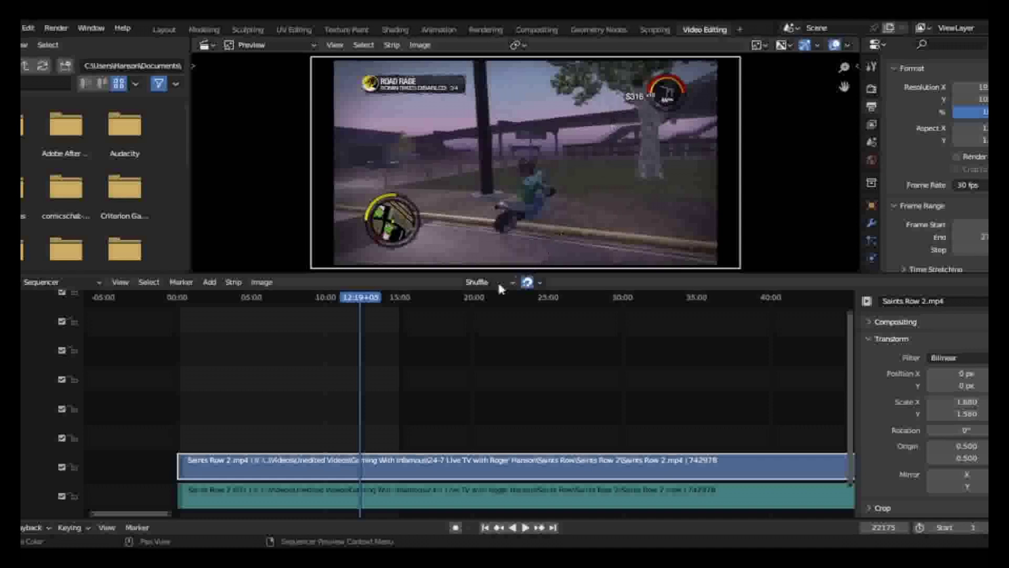
# Move the playhead to 07:02+23 and select both the Saints Row 2 video and audio strips
pyautogui.moveTo(369, 298); pyautogui.dragTo(282, 298)
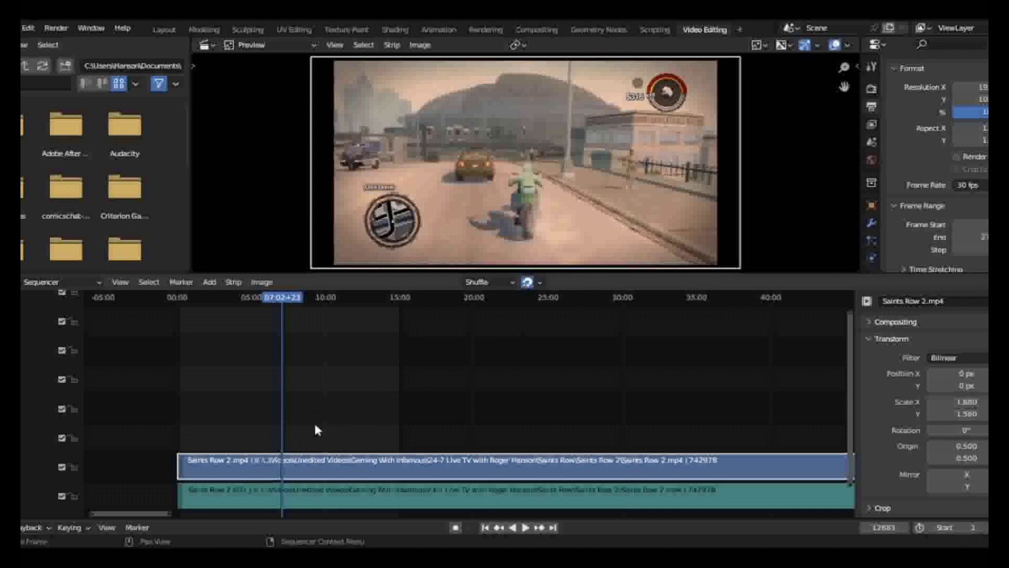
pyautogui.moveTo(315, 425); pyautogui.dragTo(374, 496)
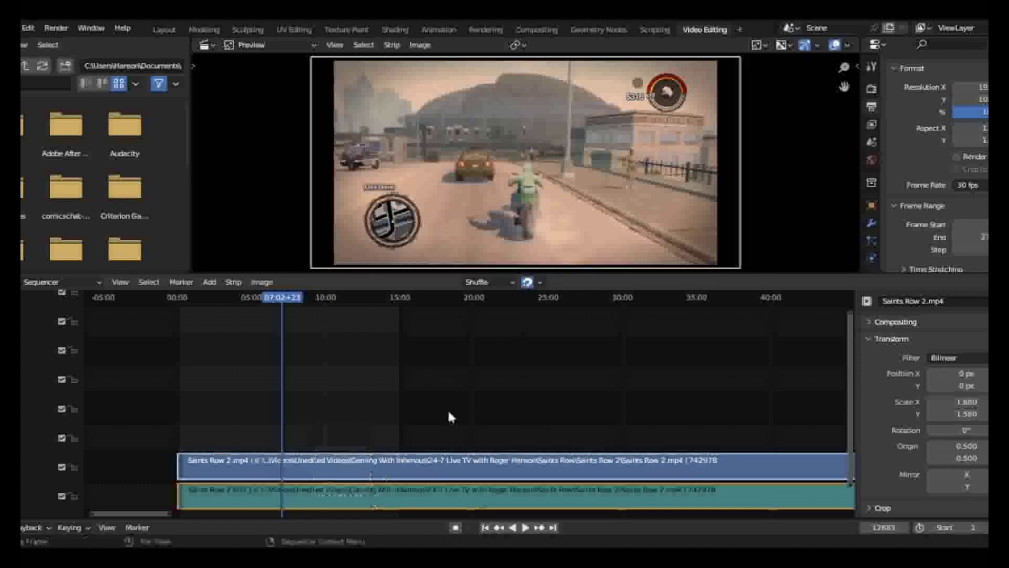
pyautogui.click(342, 421)
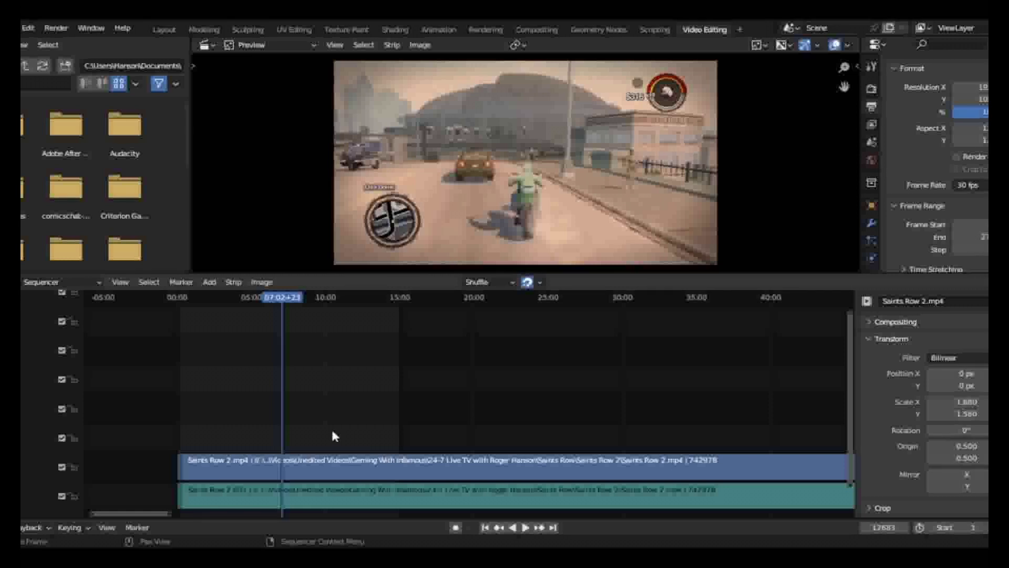
pyautogui.moveTo(332, 431); pyautogui.dragTo(374, 512)
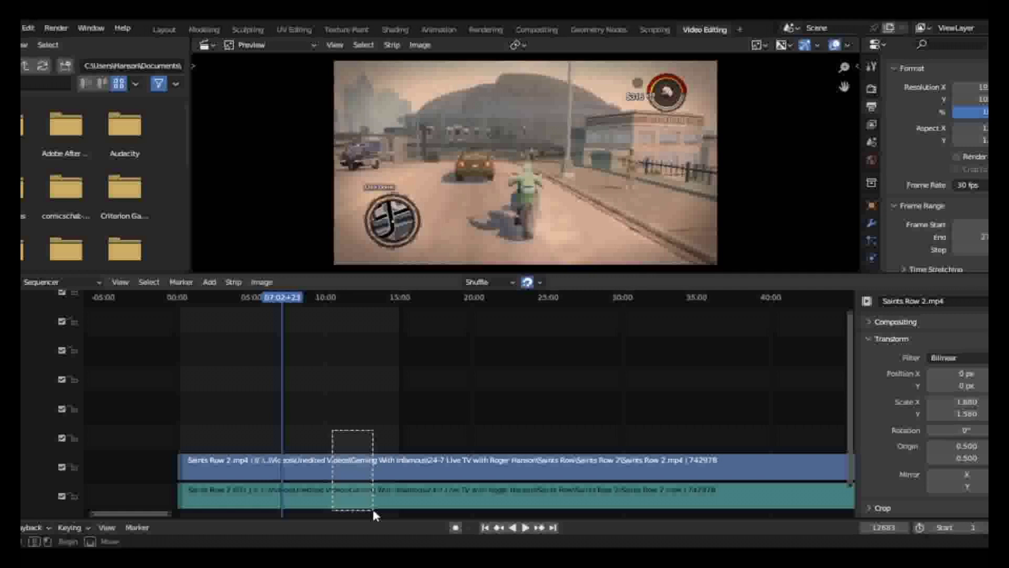
pyautogui.moveTo(373, 511); pyautogui.dragTo(373, 510)
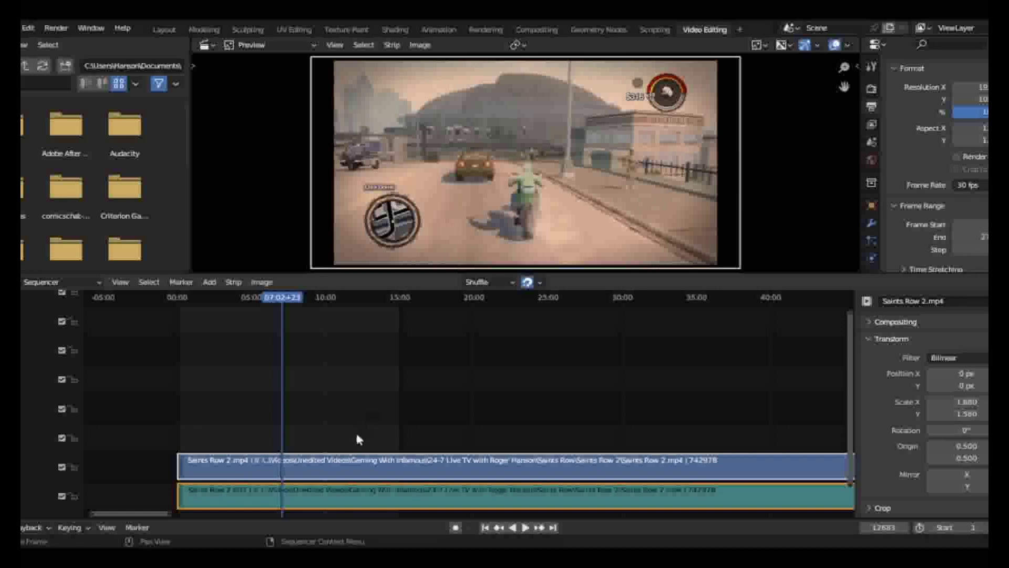
pyautogui.click(475, 409)
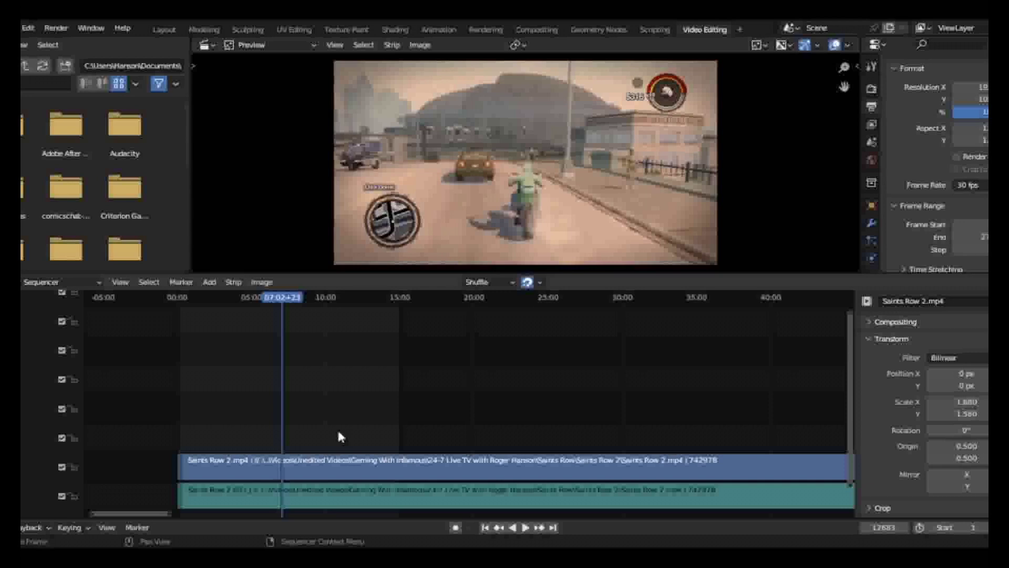
pyautogui.press('a')
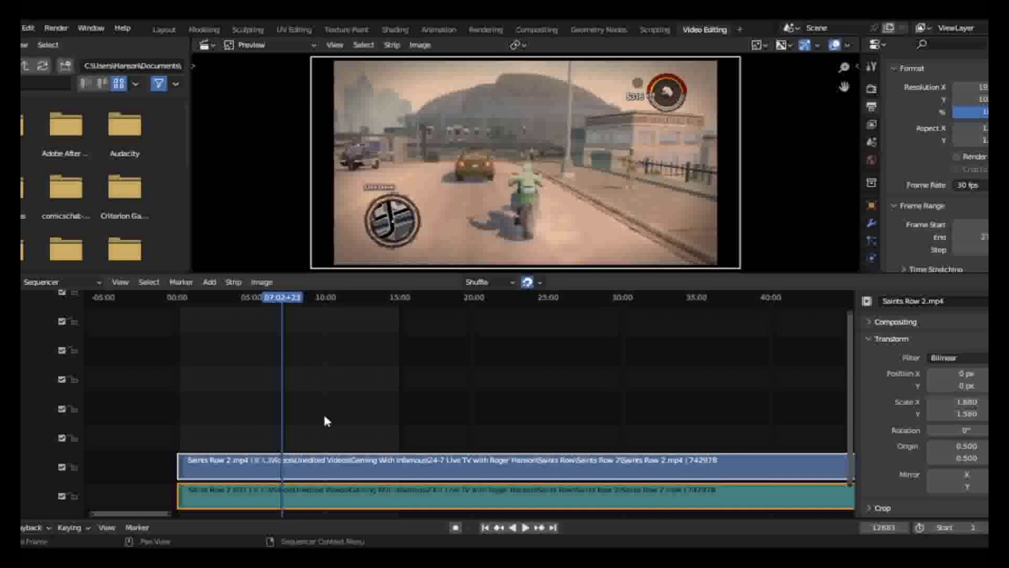
# Split both strips at the 07:02+23 playhead, undo it, and split them again so the earlier halves stay selected
pyautogui.press('k')
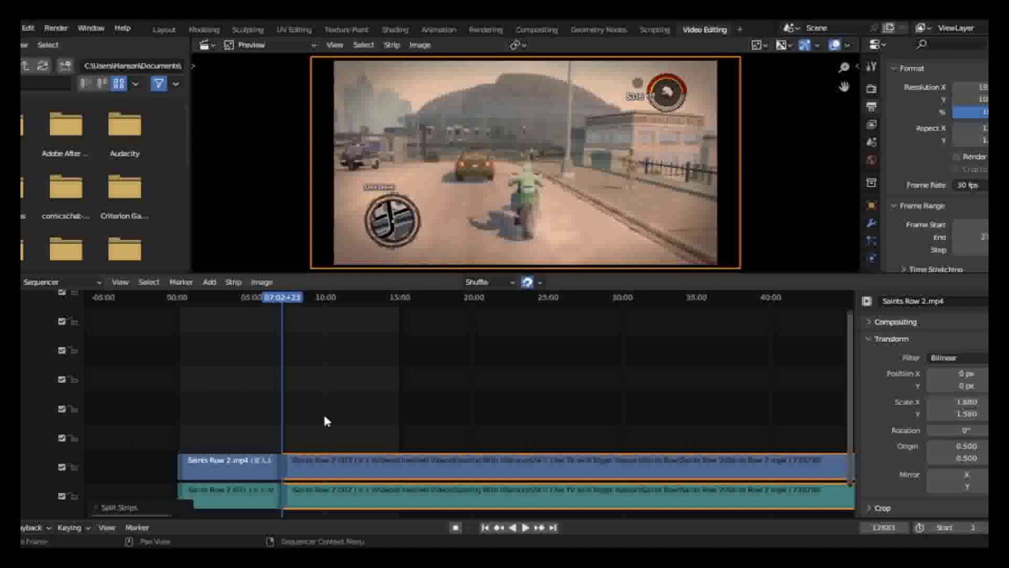
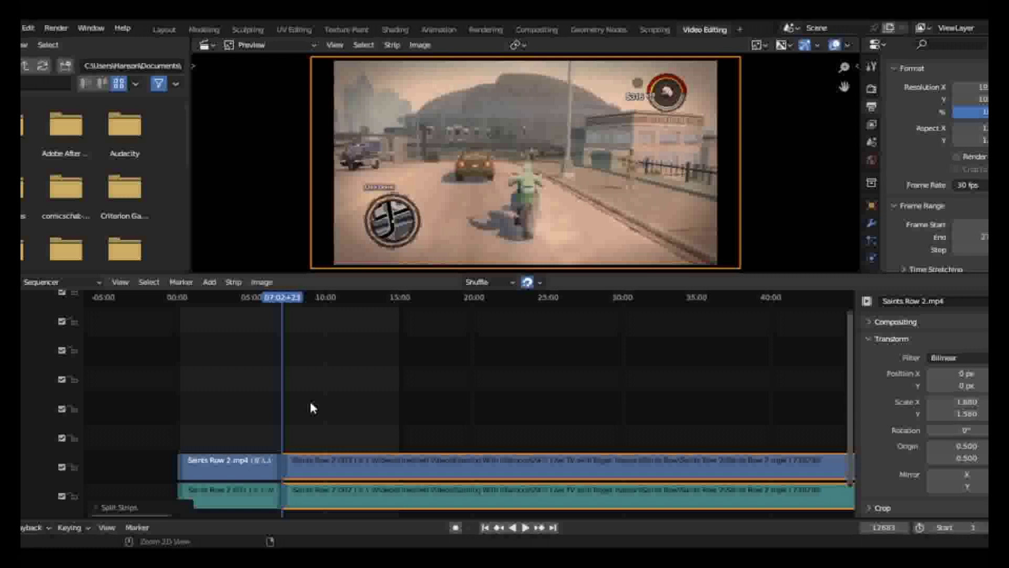
pyautogui.hotkey('ctrl', 'z')
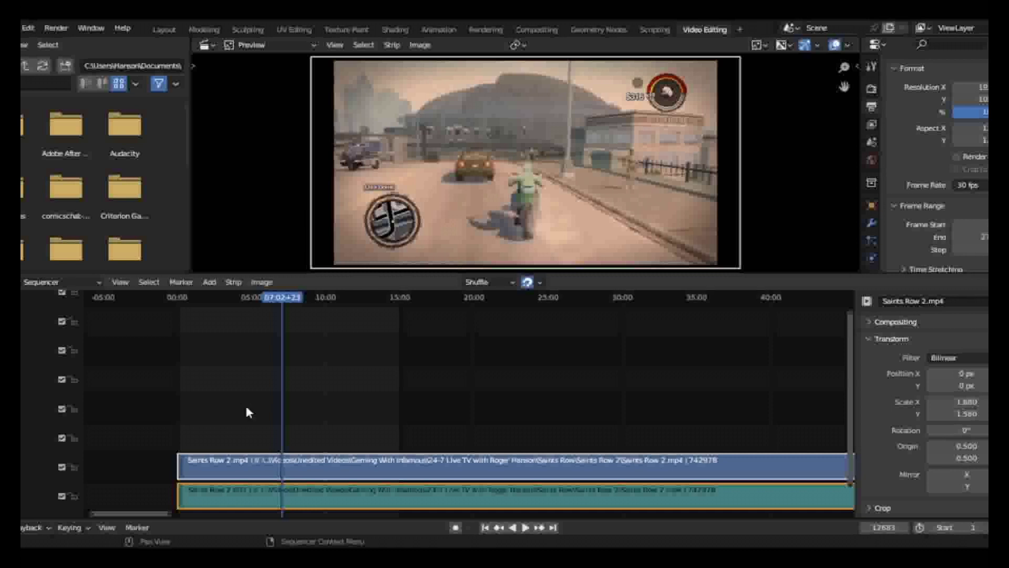
pyautogui.press('k')
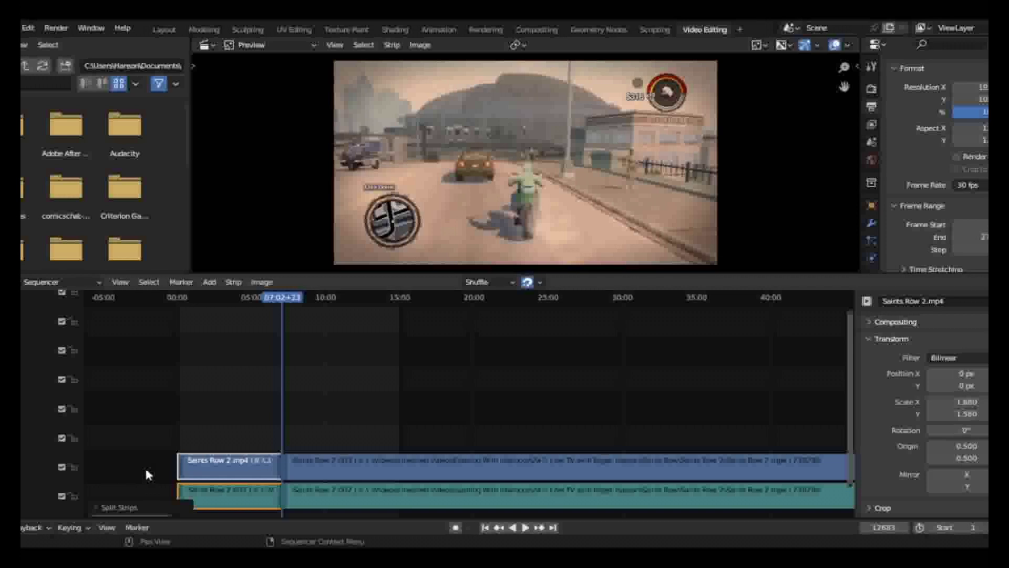
# Move the earlier halves of the video and audio strips up three channels, keeping their start time
pyautogui.press('g')
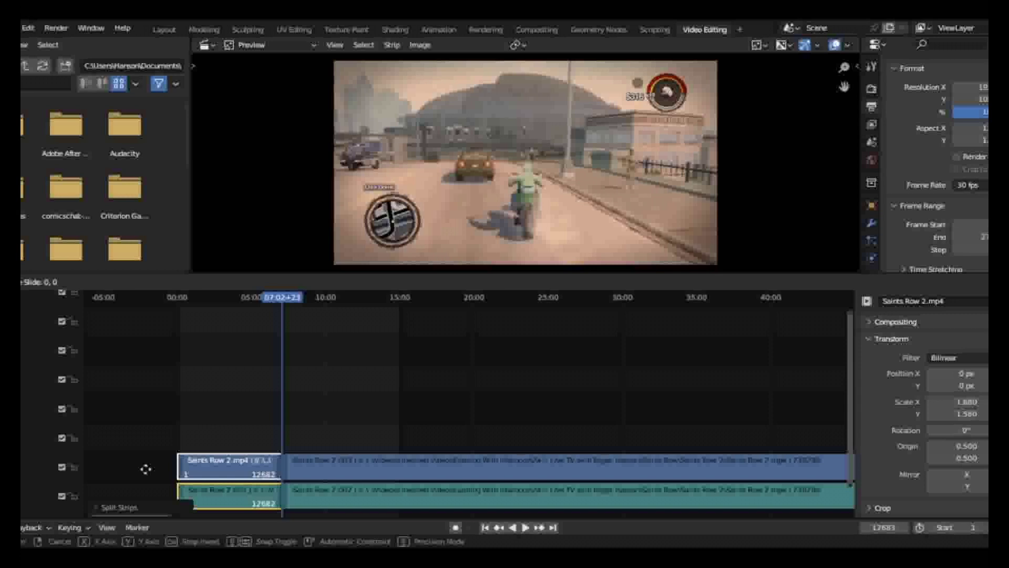
pyautogui.moveTo(144, 468); pyautogui.dragTo(401, 383)
pyautogui.rightClick(401, 383)
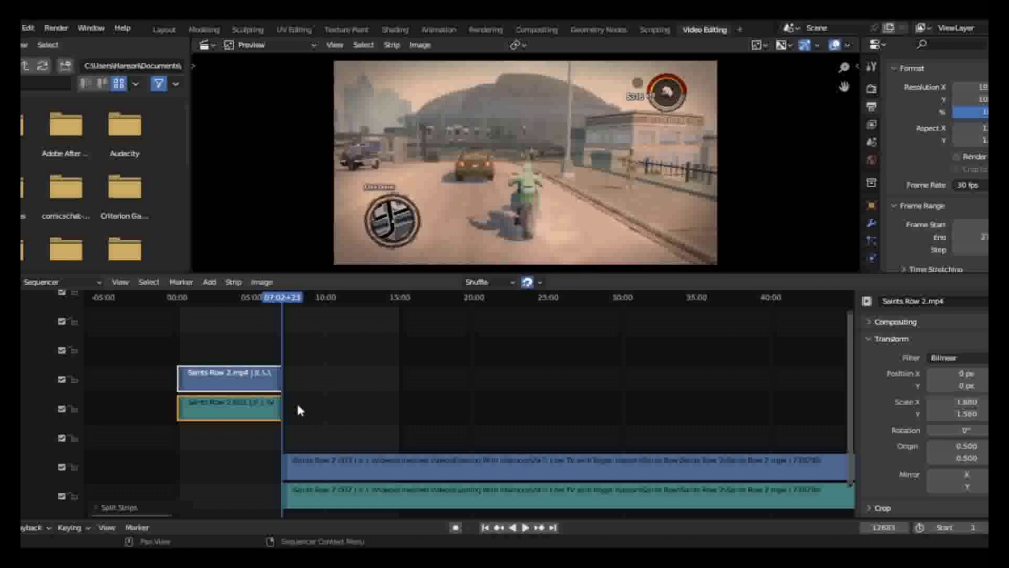
pyautogui.press('g')
pyautogui.press('y')
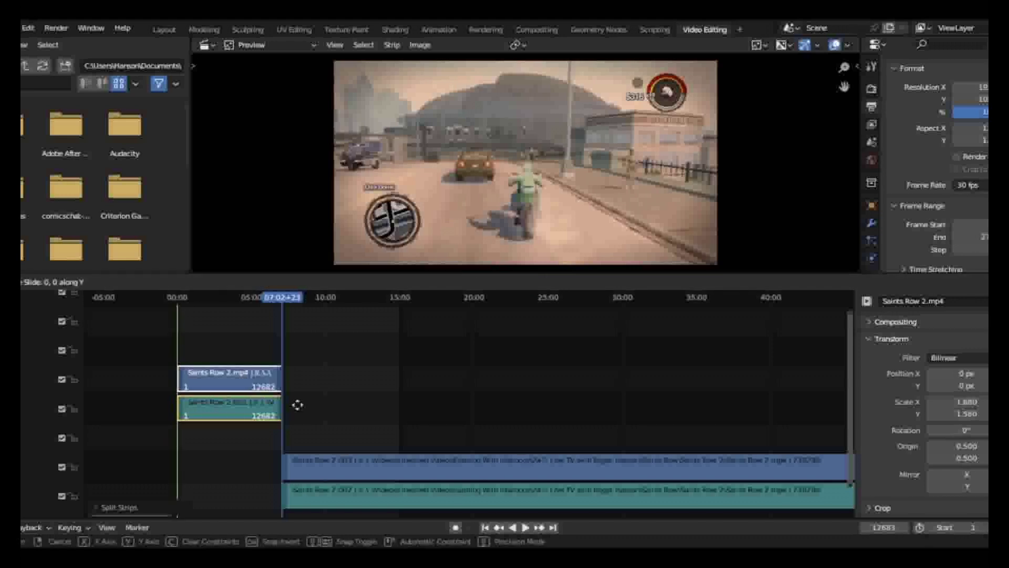
pyautogui.rightClick(298, 404)
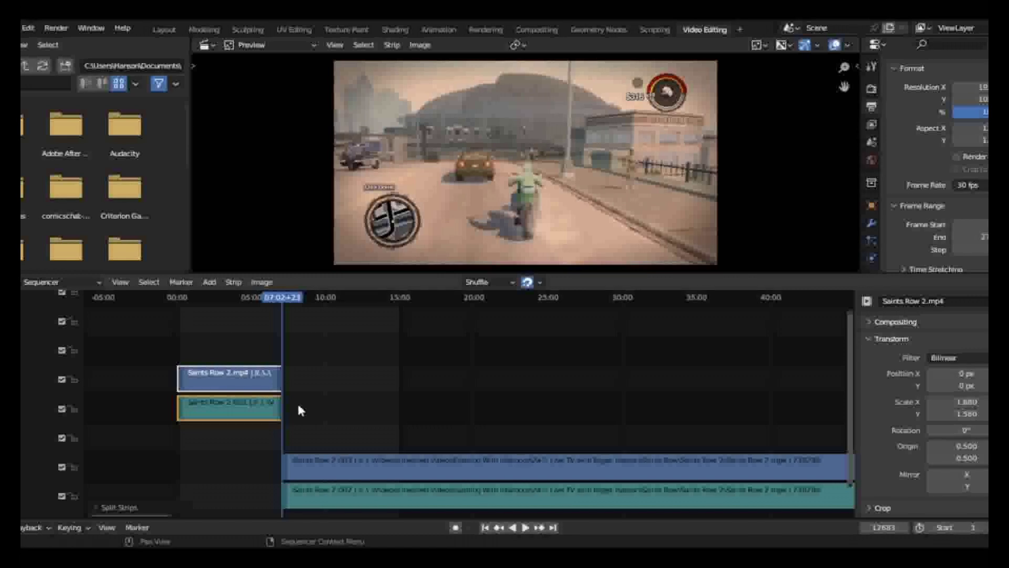
# Move the earlier halves of the video and audio strips straight down three channels, in line with the later halves
pyautogui.press('g')
pyautogui.press('y')
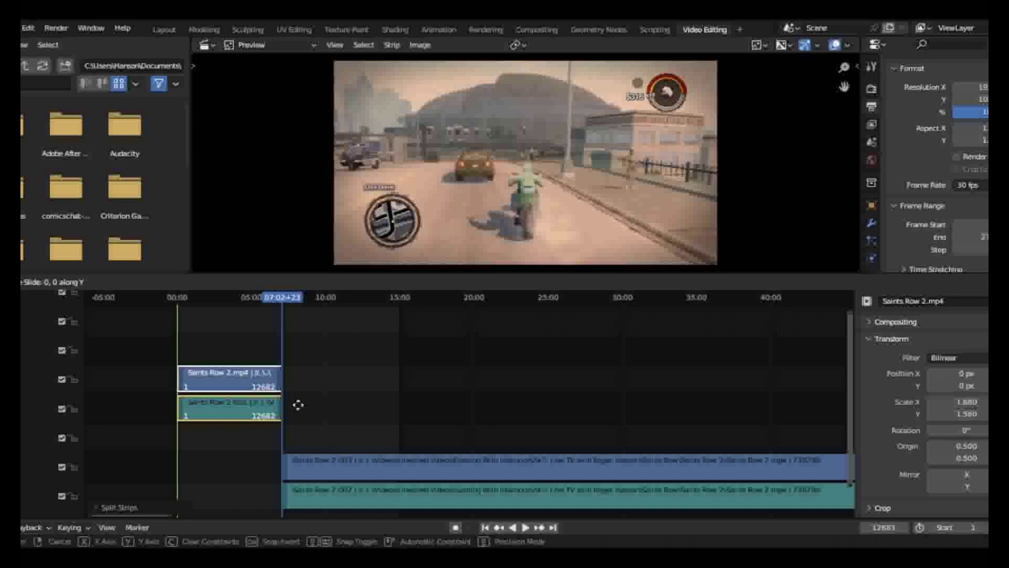
pyautogui.moveTo(298, 405); pyautogui.dragTo(283, 491)
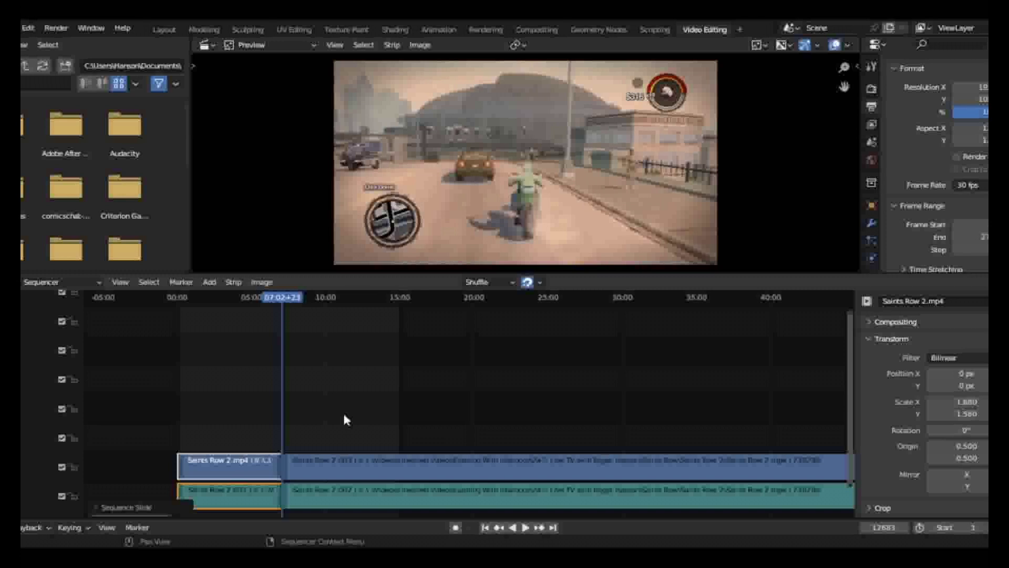
# Play back and step frame by frame around the cut near 07:02+23 to check the join between the strip halves
pyautogui.hotkey('shift', 'ctrl', 'space')
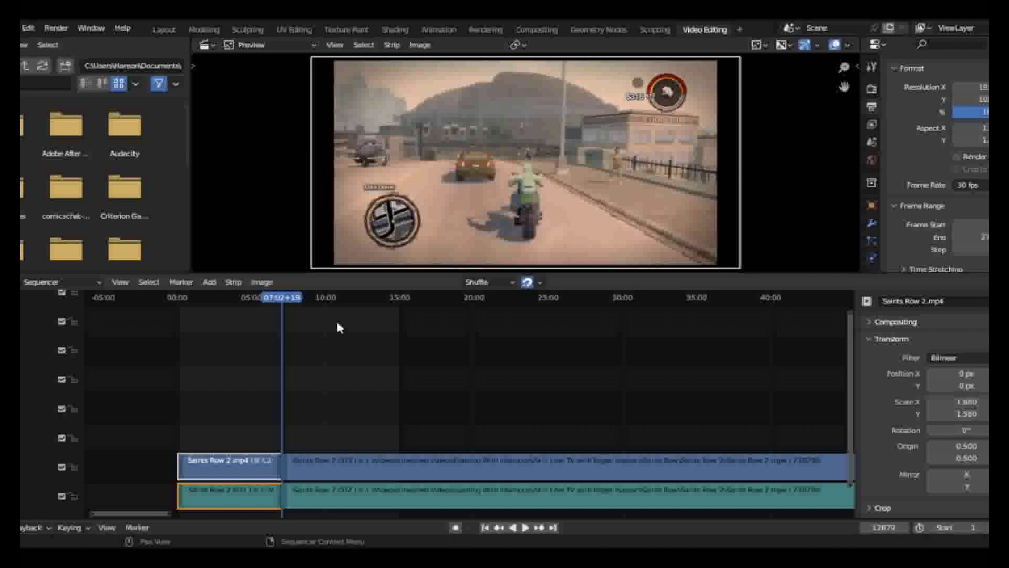
pyautogui.press('space')
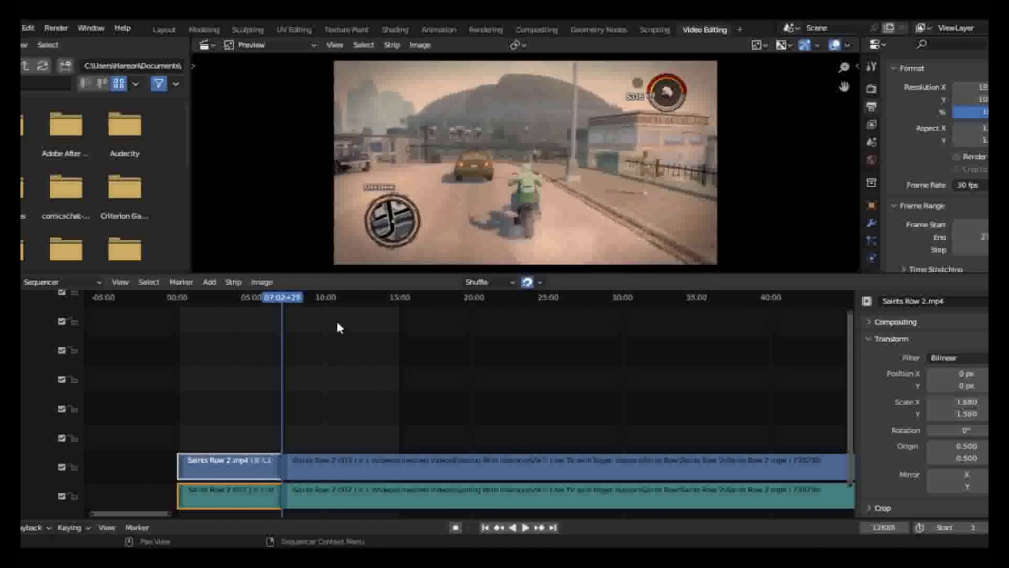
pyautogui.press('space')
pyautogui.press('space')
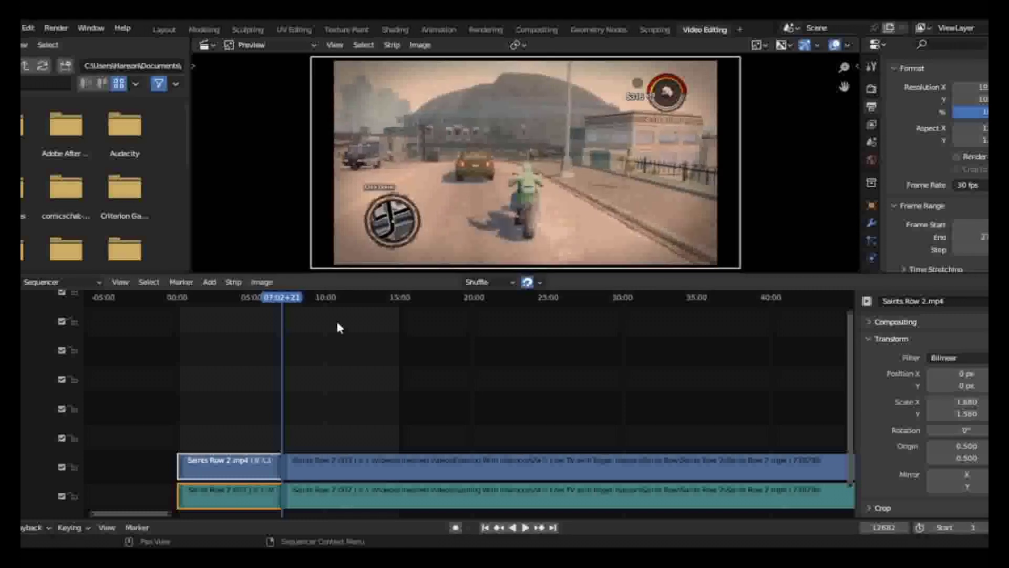
pyautogui.press('space')
pyautogui.press('Left')
pyautogui.press('Left')
pyautogui.press('Left')
pyautogui.press('Left')
pyautogui.press('Left')
pyautogui.press('Left')
pyautogui.press('Left')
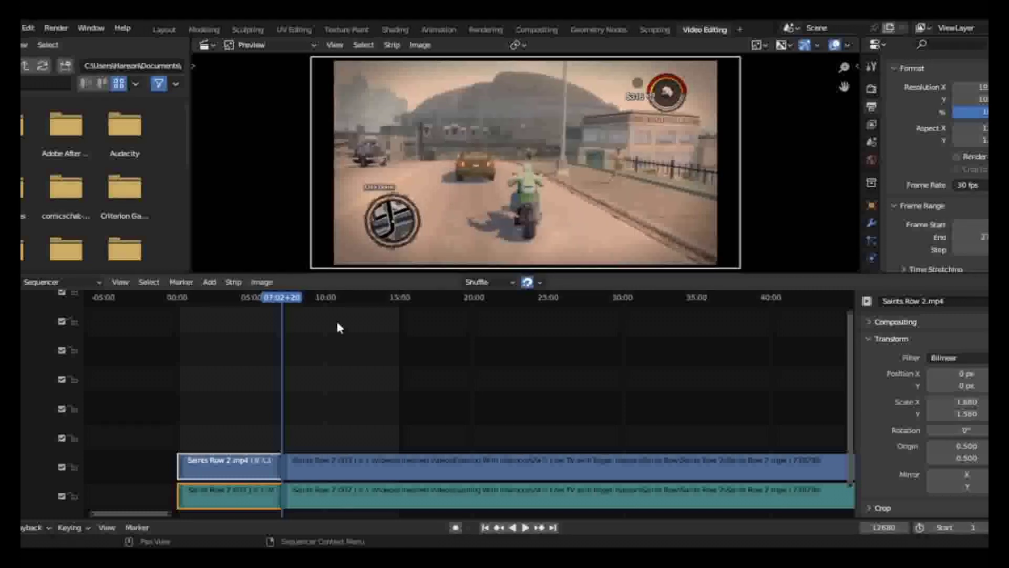
pyautogui.press('space')
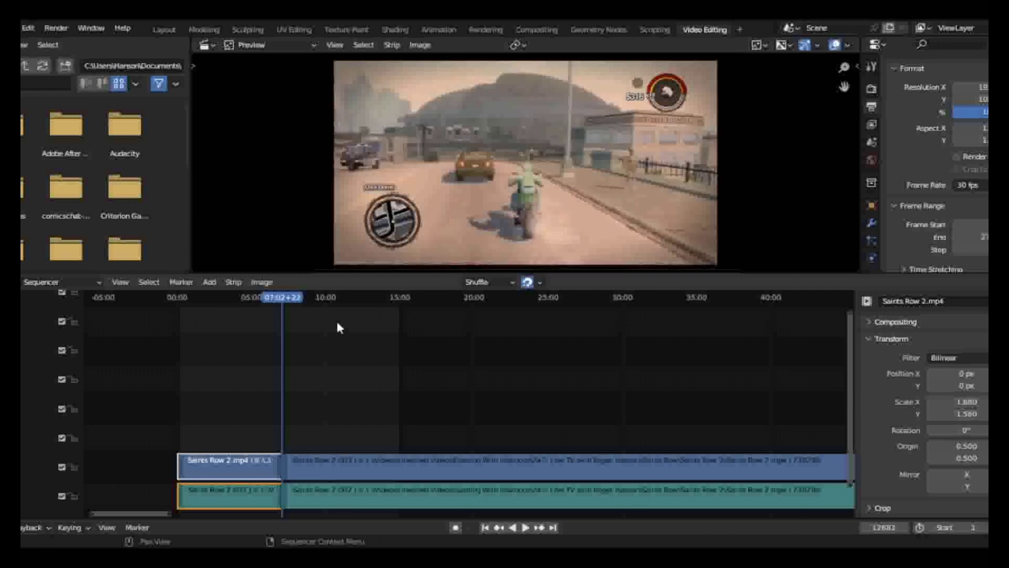
pyautogui.press('space')
pyautogui.press('Left')
pyautogui.press('Left')
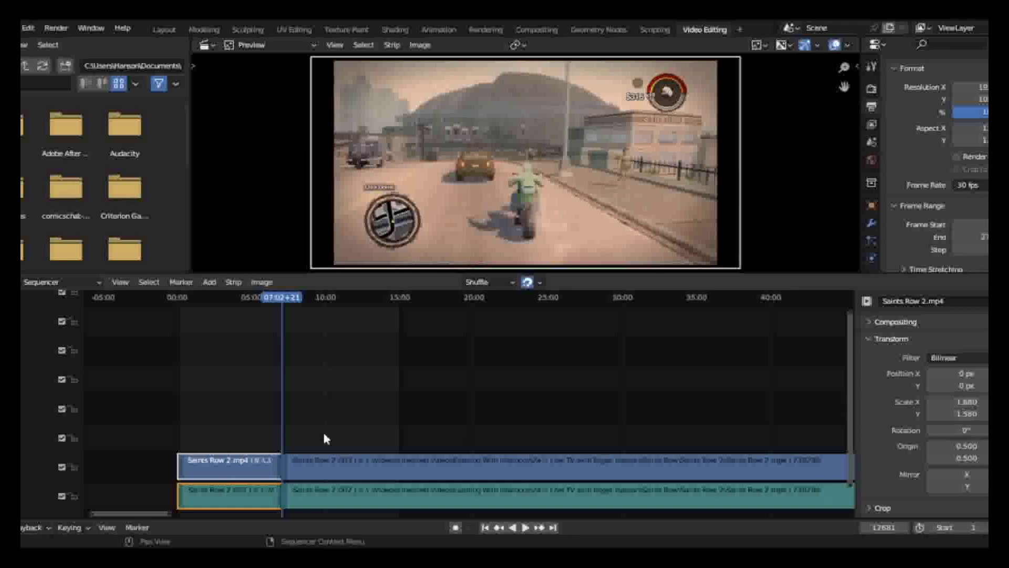
# Select the later halves of the video and audio strips and try to slide them horizontally over the earlier halves with snapping on
pyautogui.moveTo(323, 434); pyautogui.dragTo(352, 503)
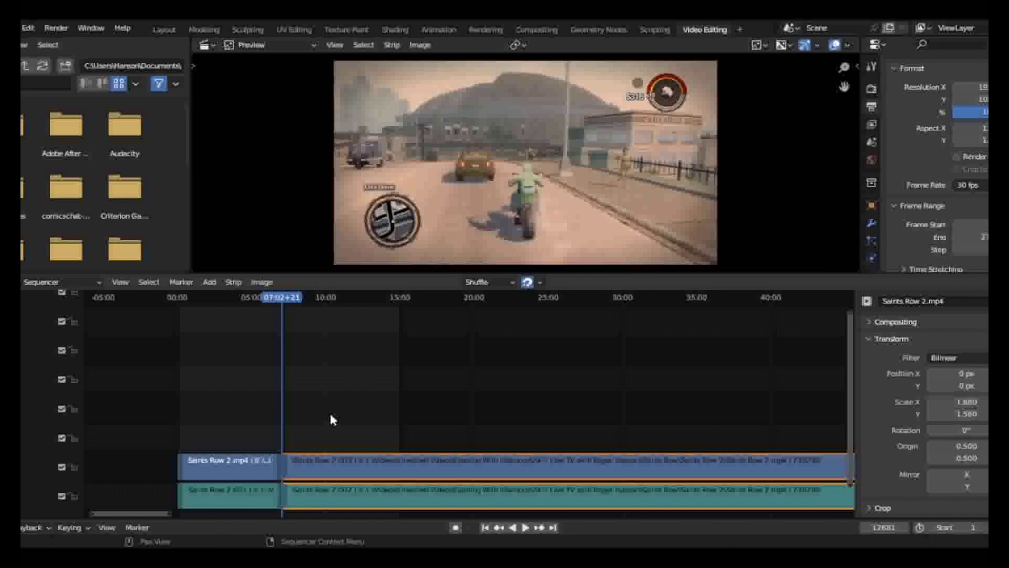
pyautogui.press('g')
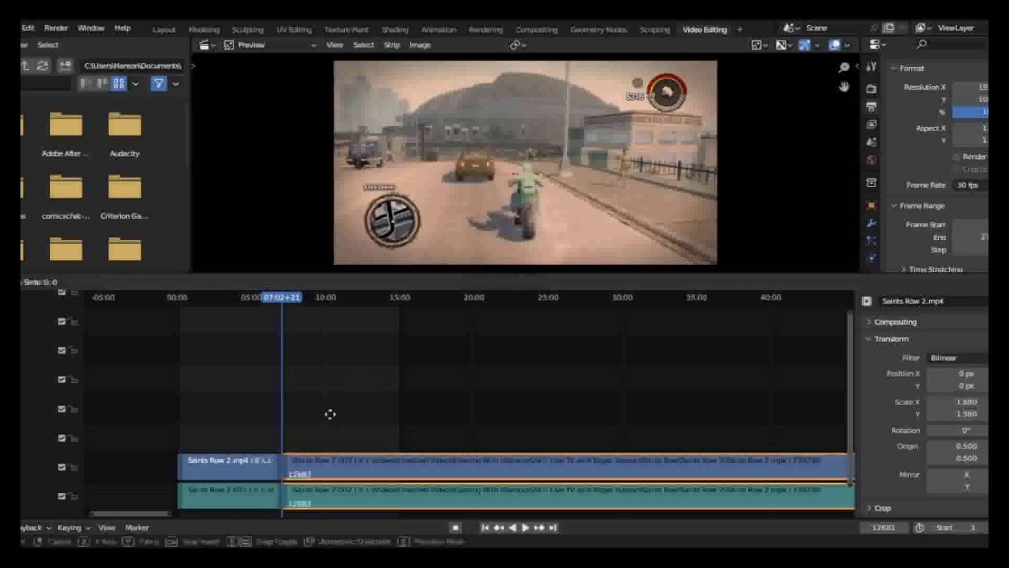
pyautogui.press('x')
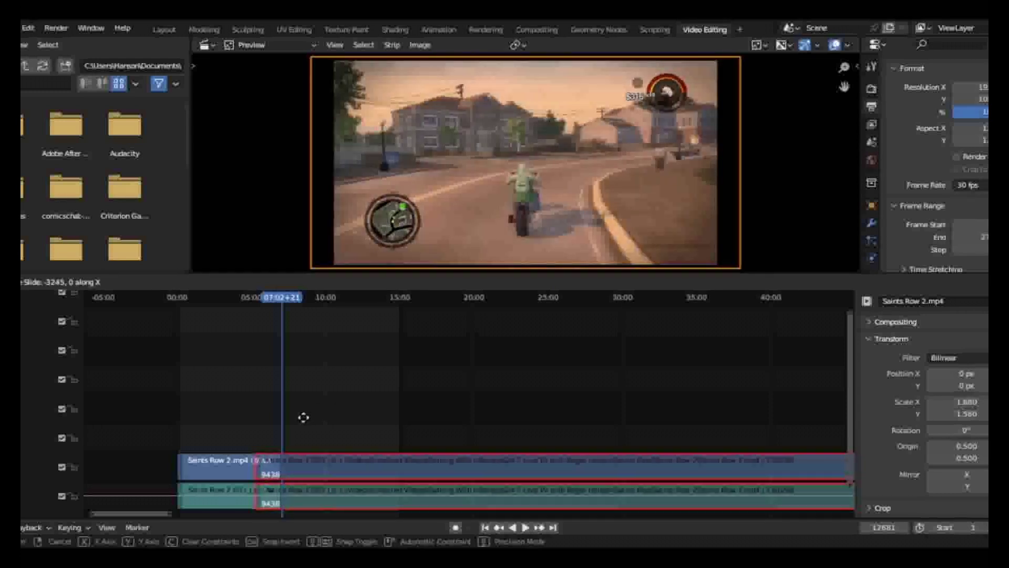
pyautogui.click(304, 417)
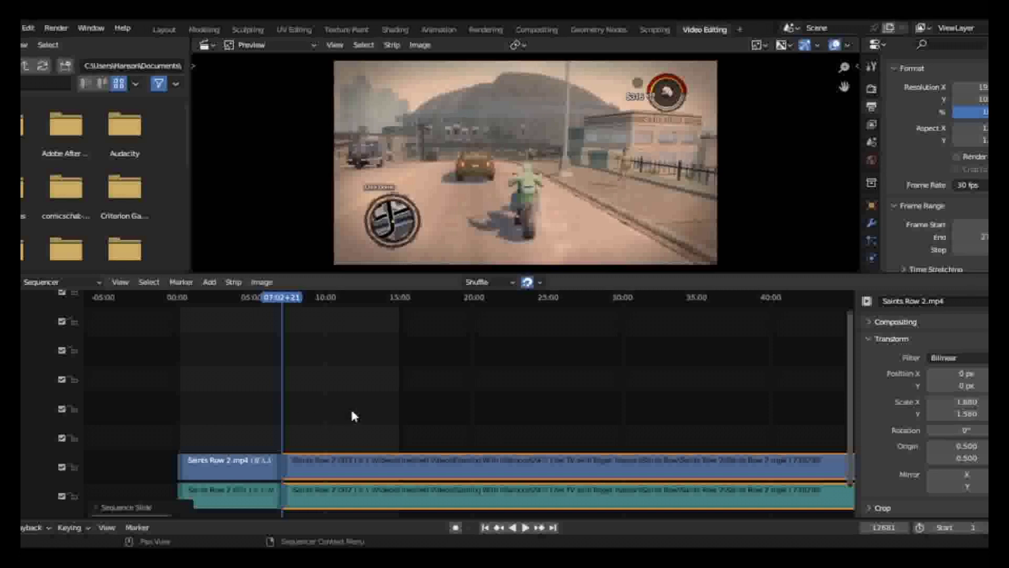
# Step the playhead back and forth through the frames before the cut, ending at 07:01+03, to examine the footage
pyautogui.press('Left')
pyautogui.press('Left')
pyautogui.press('Left')
pyautogui.press('Left')
pyautogui.press('Left')
pyautogui.press('Left')
pyautogui.press('Left')
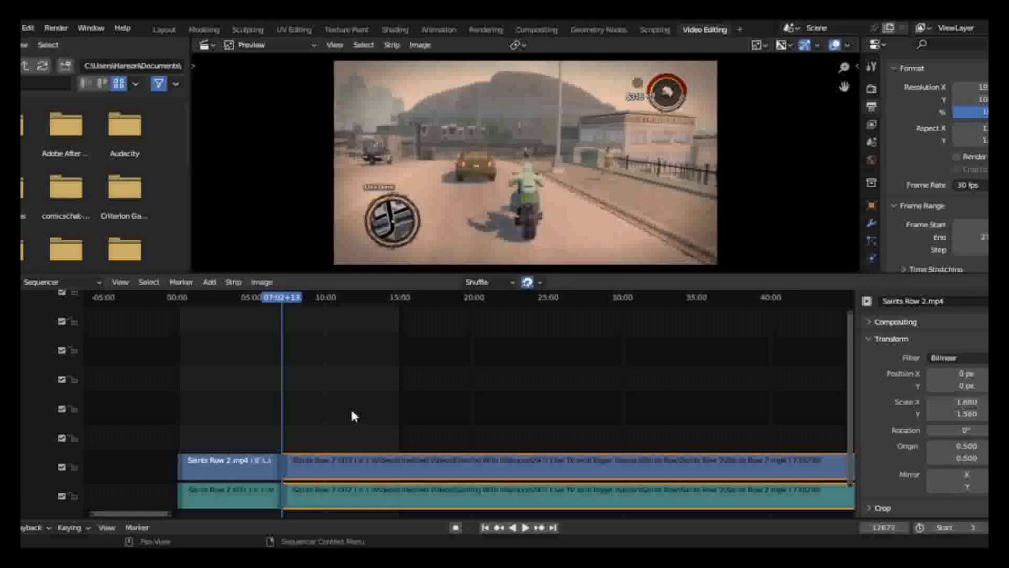
pyautogui.press('Right')
pyautogui.press('Right')
pyautogui.press('Right')
pyautogui.press('Right')
pyautogui.press('Right')
pyautogui.press('Right')
pyautogui.press('Right')
pyautogui.press('Right')
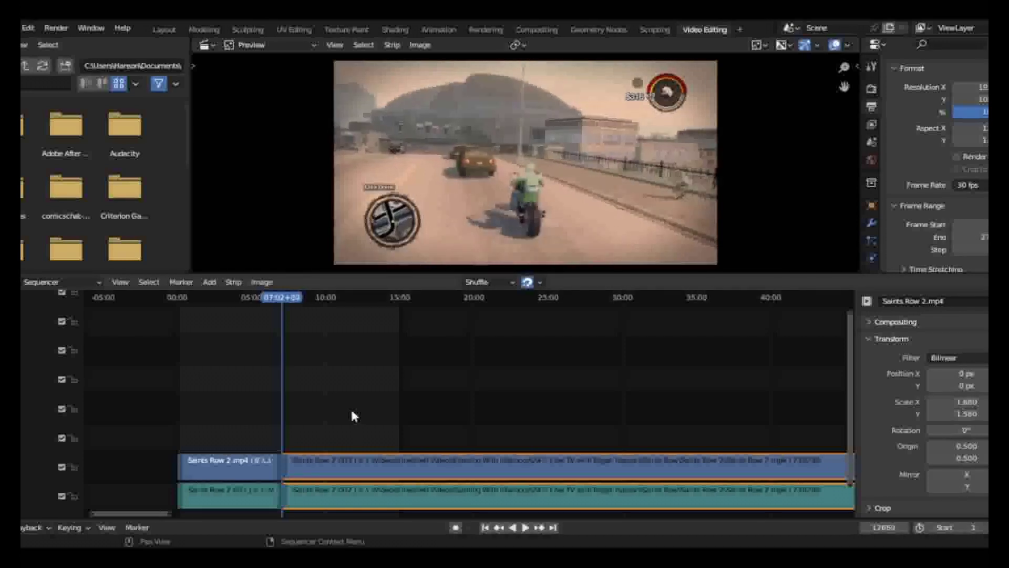
pyautogui.press('Left')
pyautogui.press('Left')
pyautogui.press('Left')
pyautogui.press('Left')
pyautogui.press('Left')
pyautogui.press('Left')
pyautogui.press('Left')
pyautogui.press('Left')
pyautogui.press('Left')
pyautogui.press('Left')
pyautogui.press('Left')
pyautogui.press('Left')
pyautogui.press('Left')
pyautogui.press('Left')
pyautogui.press('Left')
pyautogui.press('Left')
pyautogui.press('Left')
pyautogui.press('Left')
pyautogui.press('Left')
pyautogui.press('Left')
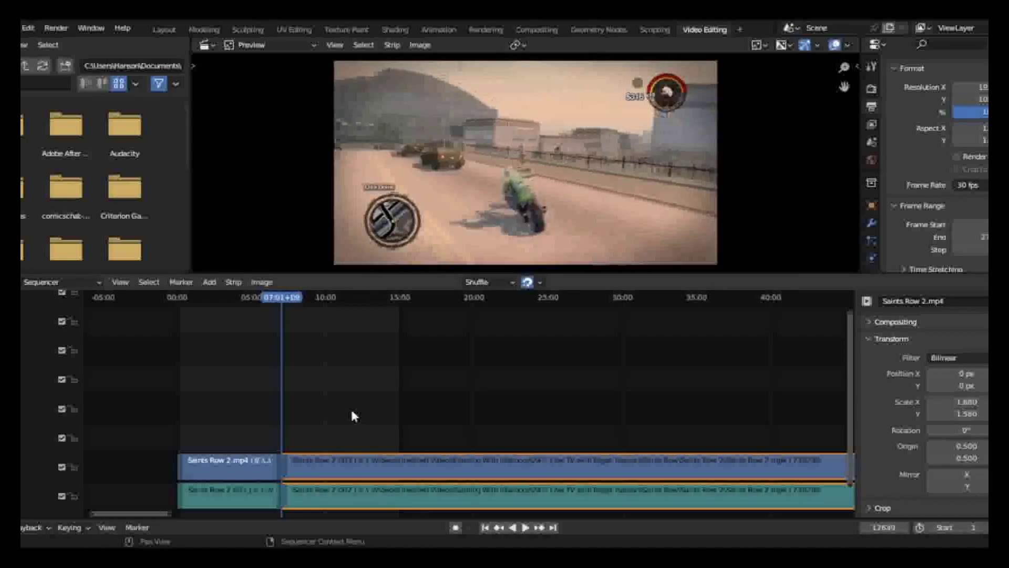
pyautogui.press('Left')
pyautogui.press('Left')
pyautogui.press('Left')
pyautogui.press('Left')
pyautogui.press('Left')
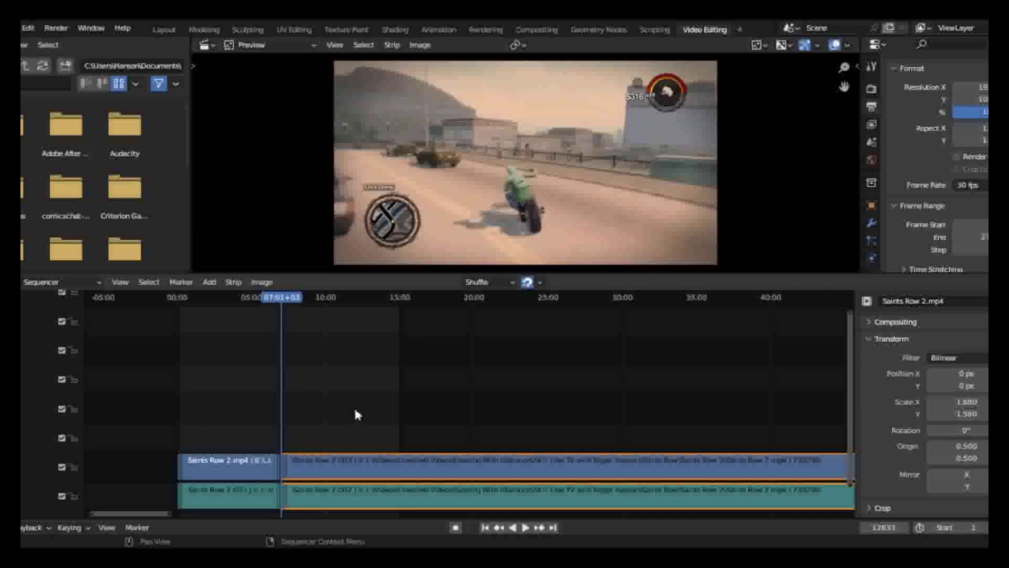
# Turn off snapping and try to slide the later video and audio halves horizontally over the earlier halves
pyautogui.click(527, 283)
pyautogui.press('g')
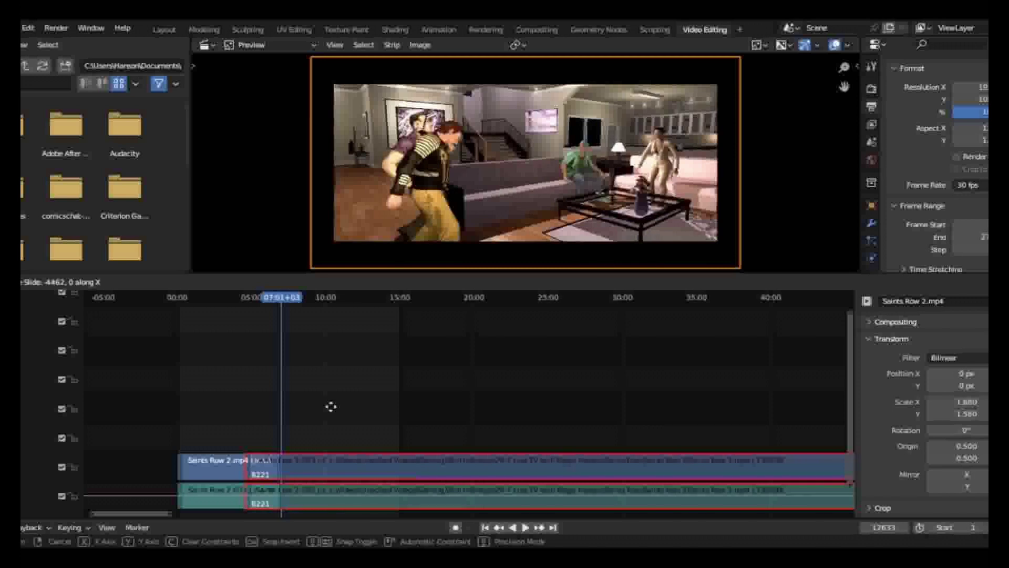
pyautogui.click(331, 406)
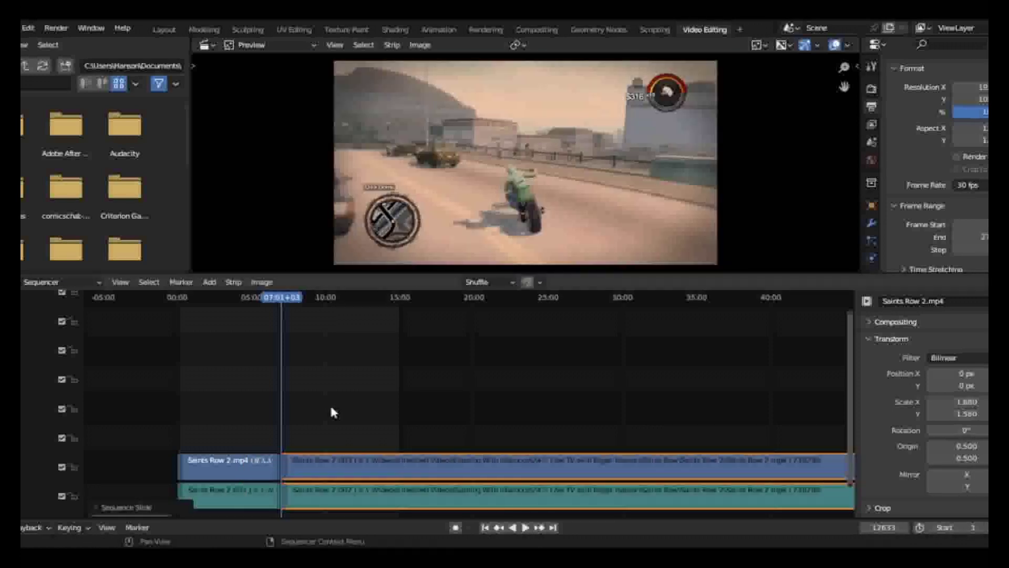
# Play and step through the frames on both sides of the cut, ending at 07:03+24, to check the join again
pyautogui.press('space')
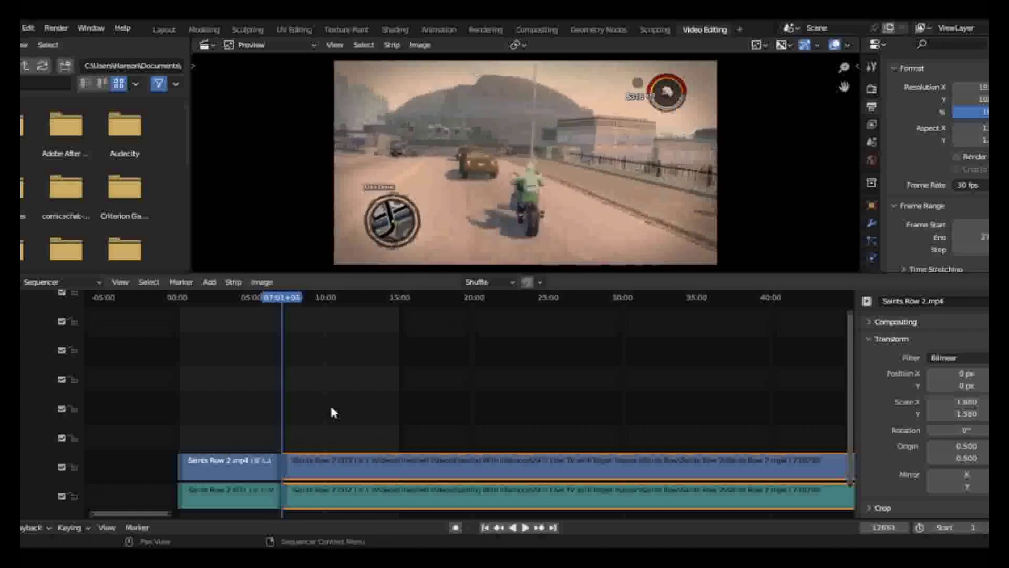
pyautogui.press('space')
pyautogui.press('Right')
pyautogui.press('Right')
pyautogui.press('Right')
pyautogui.press('Right')
pyautogui.press('Right')
pyautogui.press('Right')
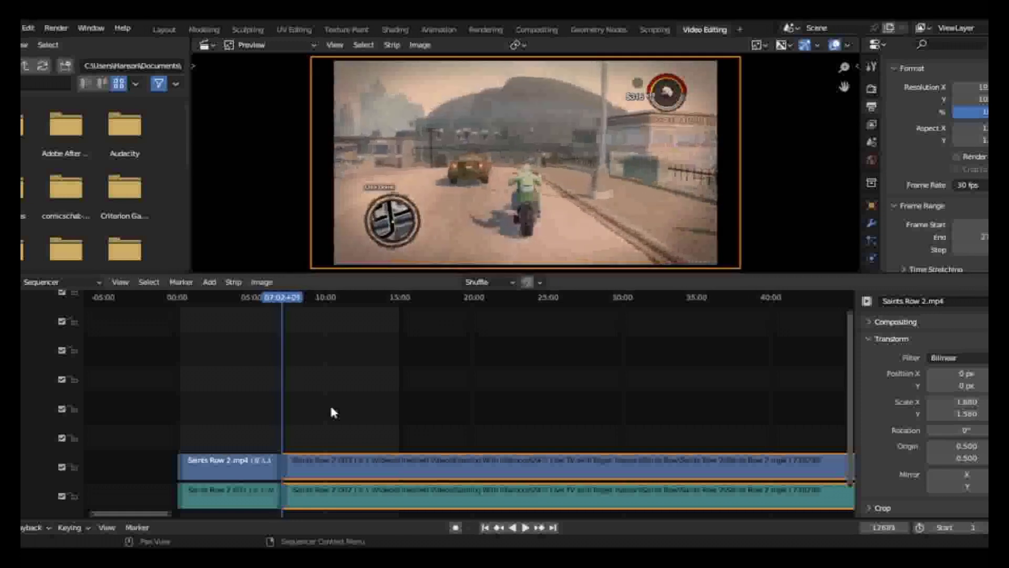
pyautogui.press('Left')
pyautogui.press('Left')
pyautogui.press('Left')
pyautogui.press('Left')
pyautogui.press('Left')
pyautogui.press('Left')
pyautogui.press('Left')
pyautogui.press('Left')
pyautogui.press('Left')
pyautogui.press('Left')
pyautogui.press('Left')
pyautogui.press('Left')
pyautogui.press('Left')
pyautogui.press('Left')
pyautogui.press('Left')
pyautogui.press('Left')
pyautogui.press('Left')
pyautogui.press('Left')
pyautogui.press('Left')
pyautogui.press('Left')
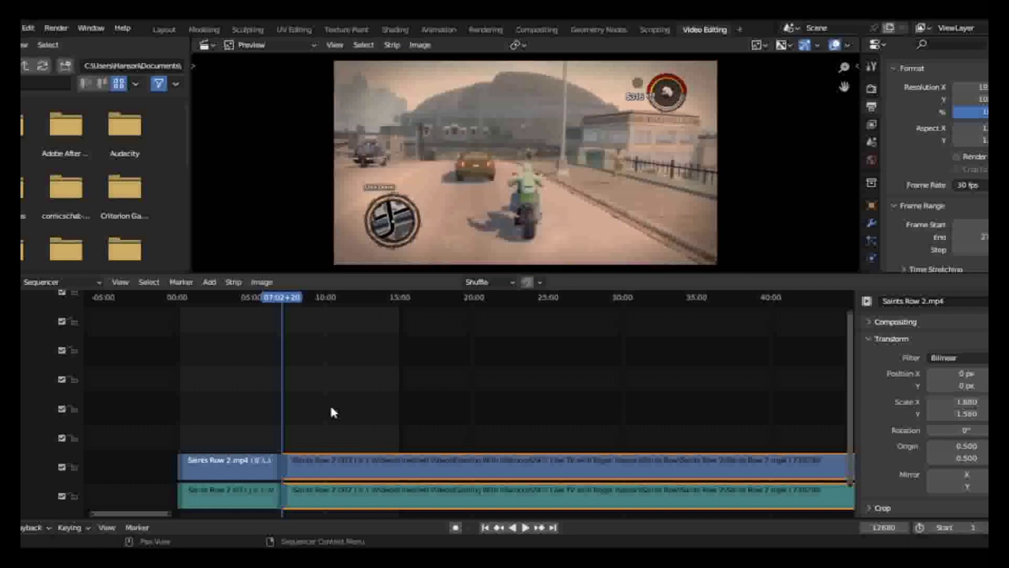
pyautogui.press('Right')
pyautogui.press('Right')
pyautogui.press('Right')
pyautogui.press('Right')
pyautogui.press('Right')
pyautogui.press('Right')
pyautogui.press('Right')
pyautogui.press('Right')
pyautogui.press('Right')
pyautogui.press('Right')
pyautogui.press('Right')
pyautogui.press('Right')
pyautogui.press('Right')
pyautogui.press('Right')
pyautogui.press('Right')
pyautogui.press('Right')
pyautogui.press('Right')
pyautogui.press('Right')
pyautogui.press('Right')
pyautogui.press('Right')
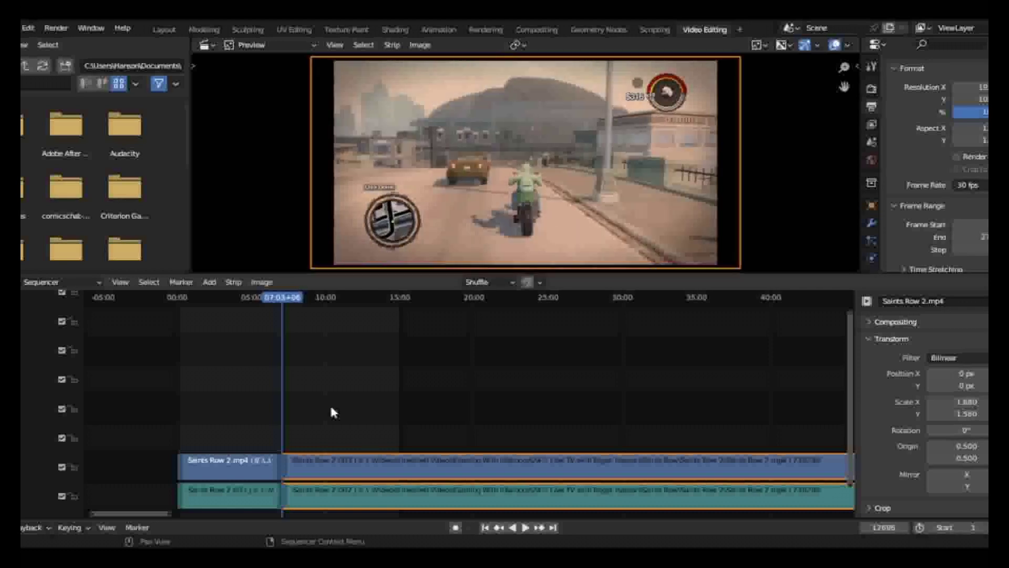
pyautogui.press('Right')
pyautogui.press('Right')
pyautogui.press('Right')
pyautogui.press('Right')
pyautogui.press('Right')
pyautogui.press('Right')
pyautogui.press('Right')
pyautogui.press('Right')
pyautogui.press('Right')
pyautogui.press('Right')
pyautogui.press('Right')
pyautogui.press('Right')
pyautogui.press('Right')
pyautogui.press('Right')
pyautogui.press('Right')
pyautogui.press('Right')
pyautogui.press('Right')
pyautogui.press('Right')
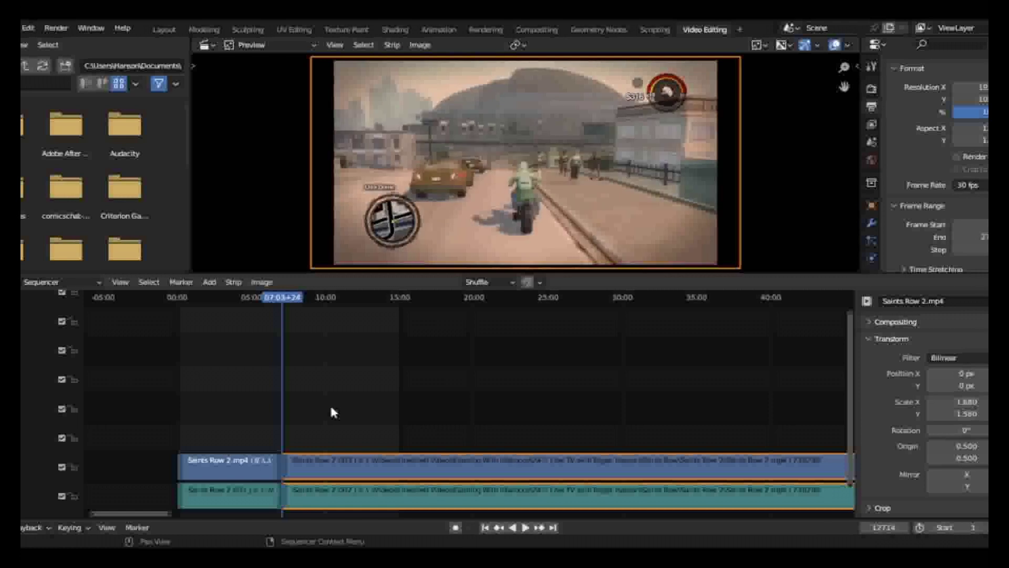
# Turn snapping back on and move the playhead to 02:13+12
pyautogui.click(527, 282)
pyautogui.moveTo(281, 301); pyautogui.dragTo(211, 318)
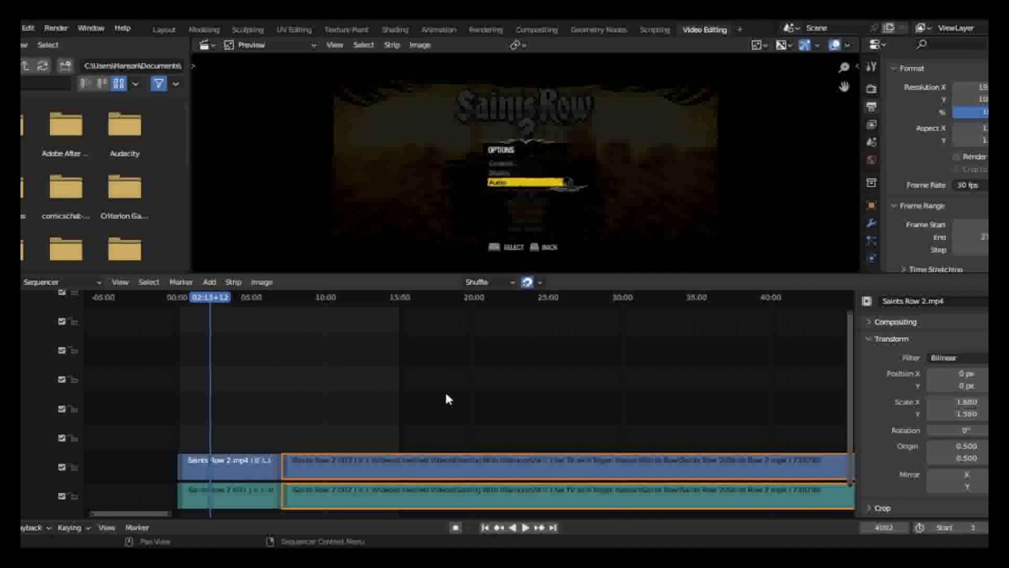